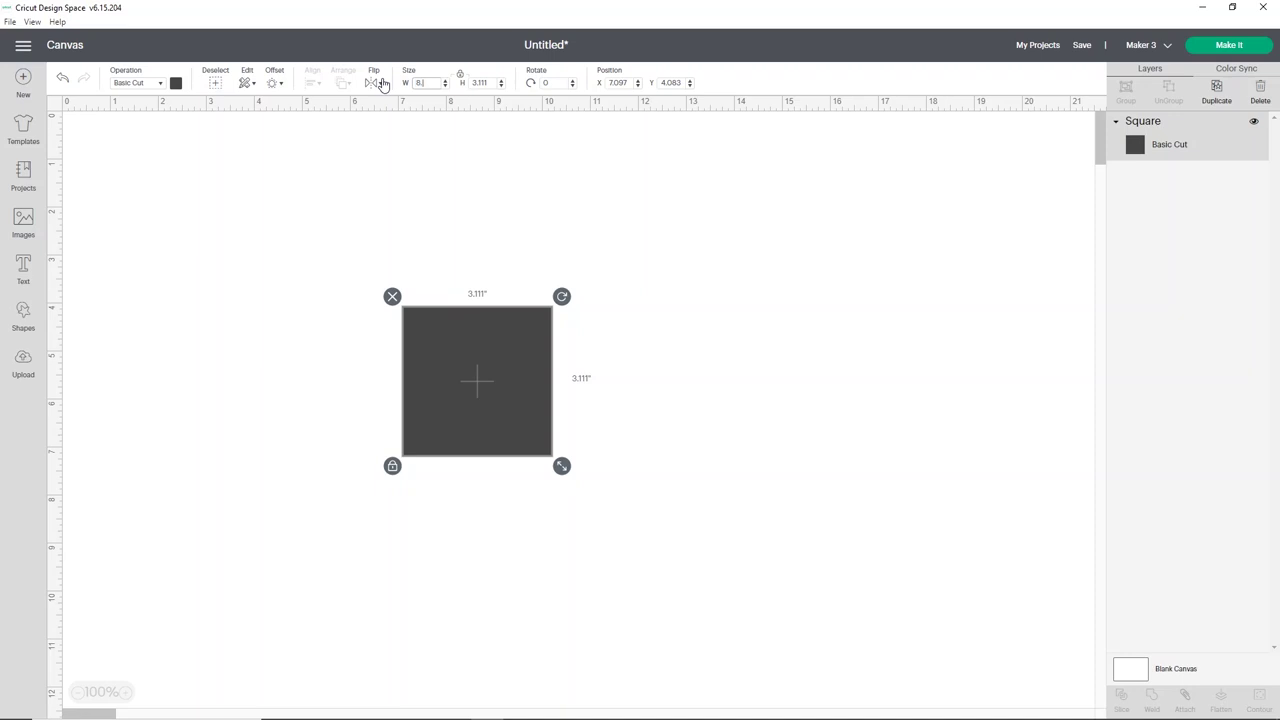
Resize the square to 8.4 inches near the canvas's upper-left area and colour it light gray.
key("Return")
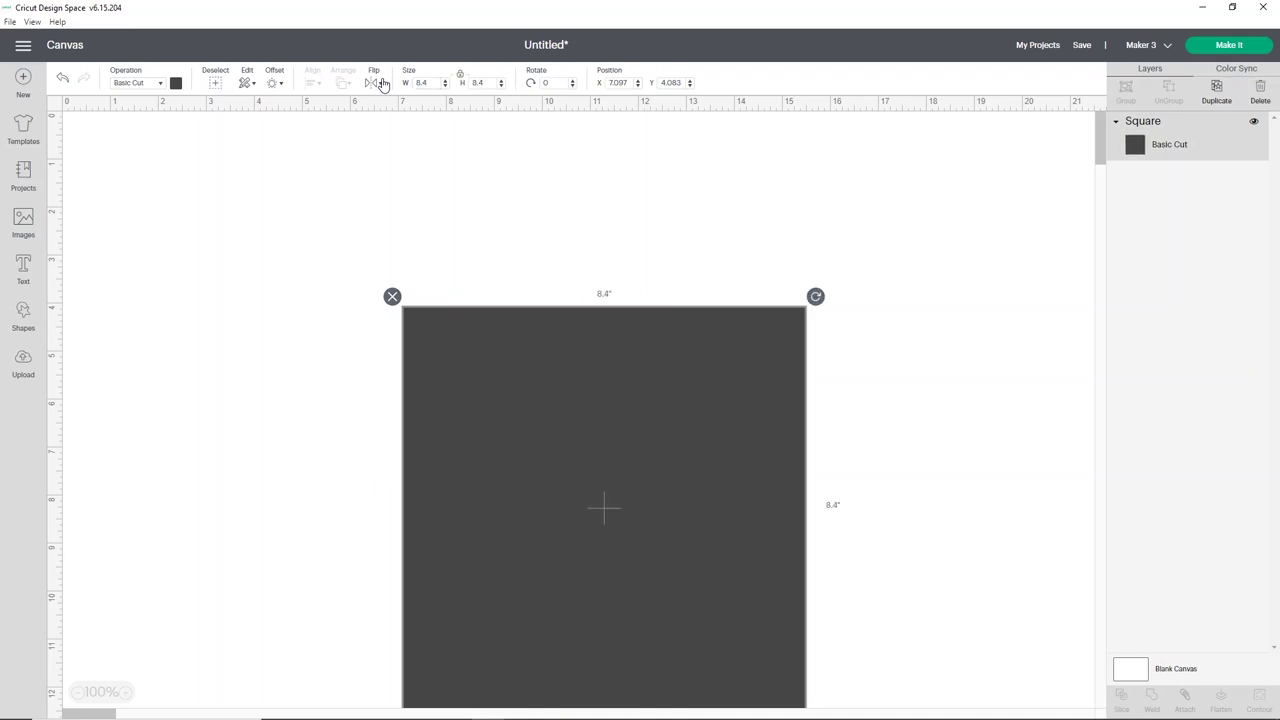
left_click_drag(495, 310, 447, 274)
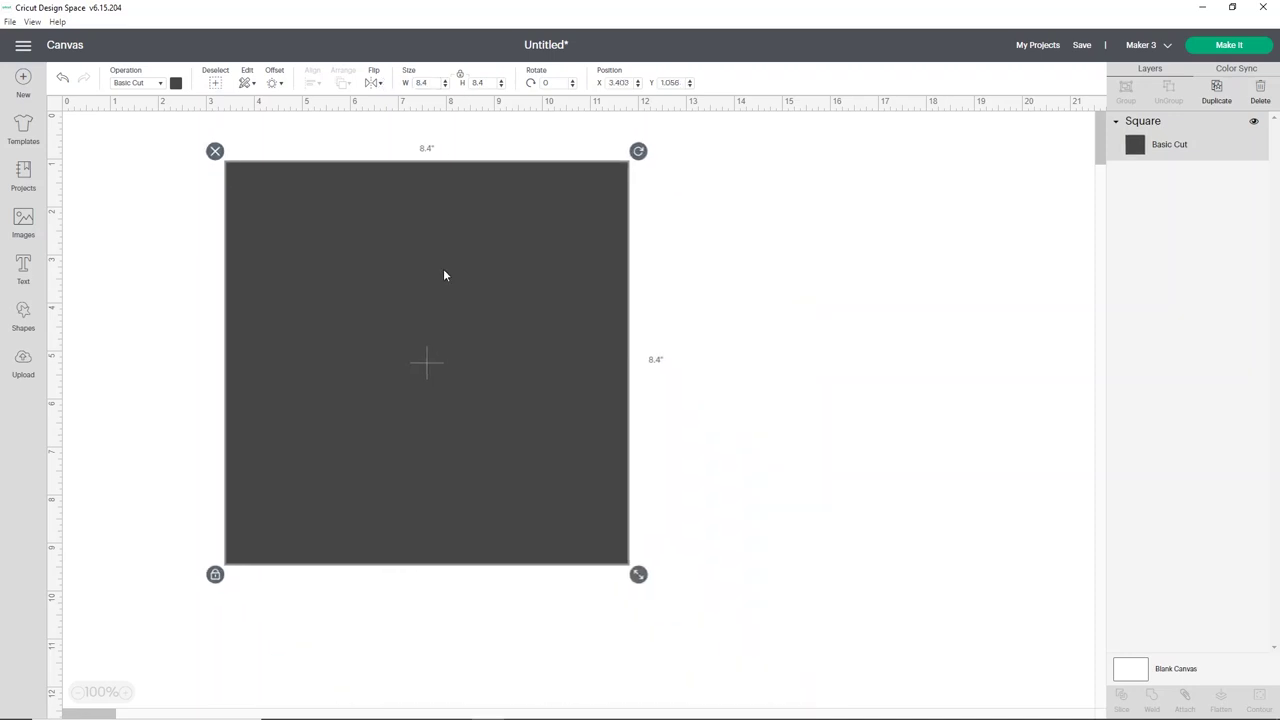
left_click(176, 84)
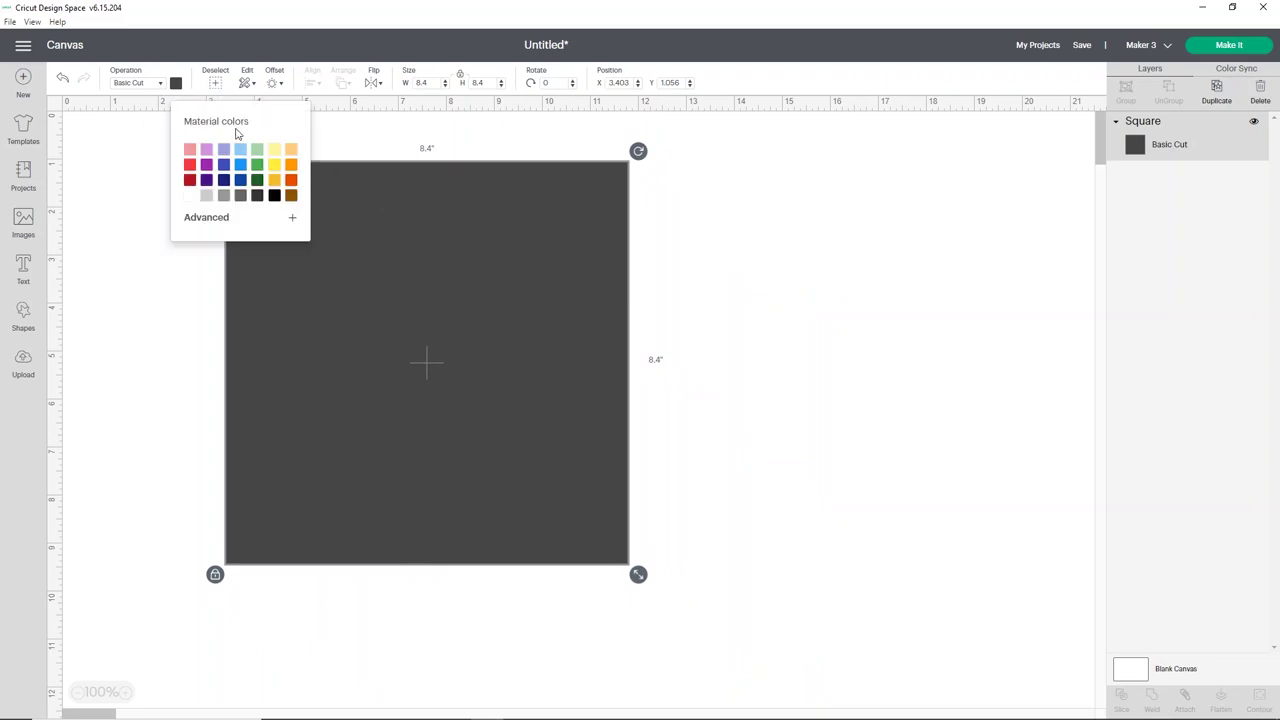
left_click(207, 197)
left_click(766, 366)
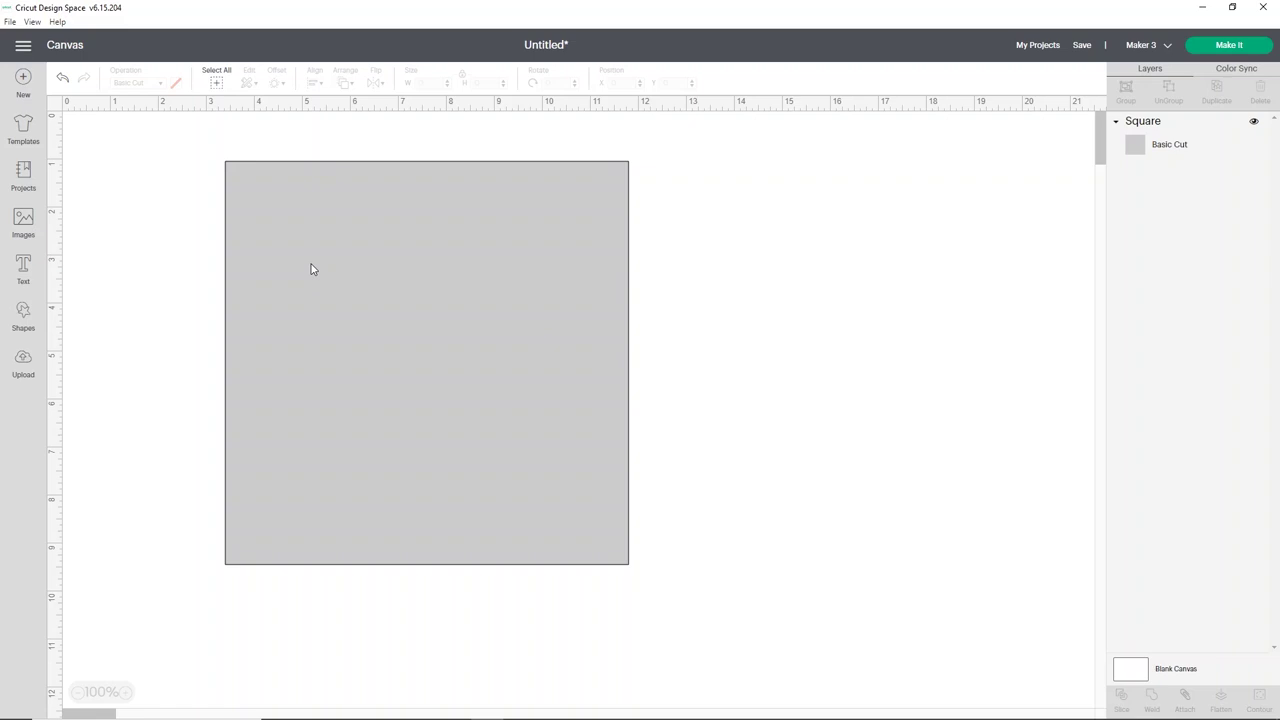
Add a circle about 1.01 inches wide on the square and place a duplicate beside it as the second eye.
left_click(26, 313)
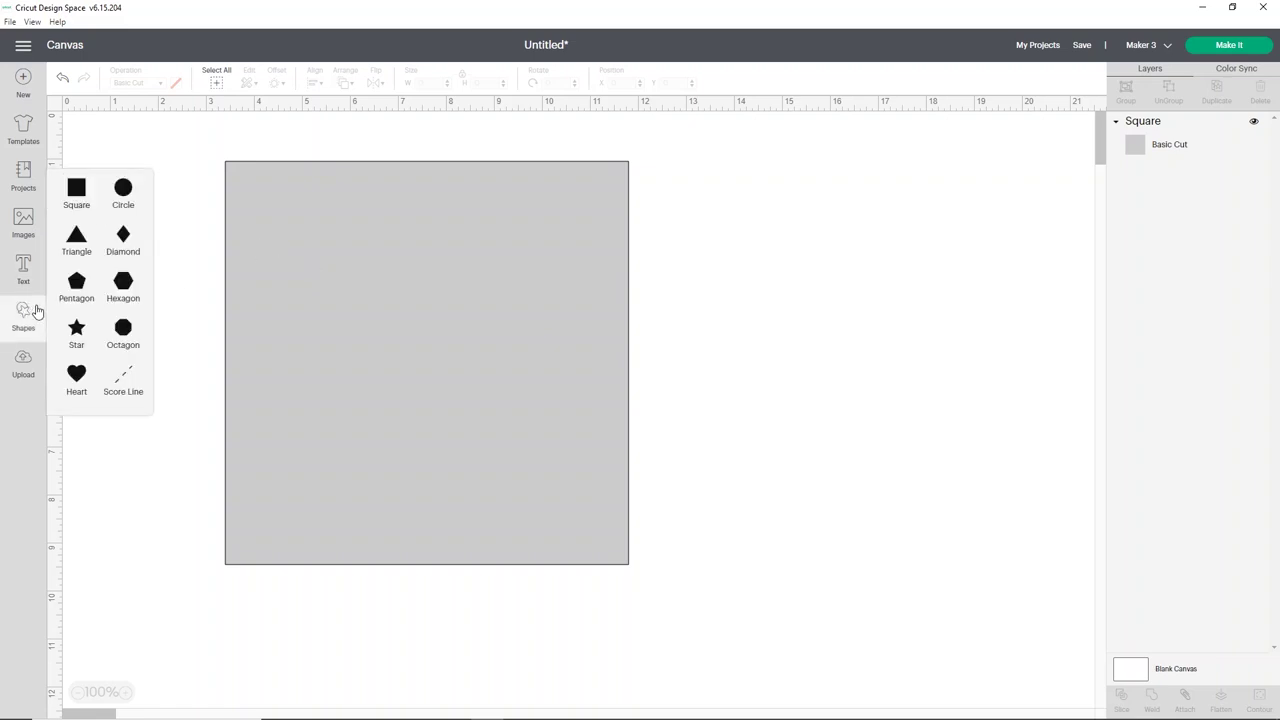
left_click(123, 188)
left_click_drag(354, 342, 386, 305)
left_click(1216, 88)
left_click_drag(403, 307, 488, 296)
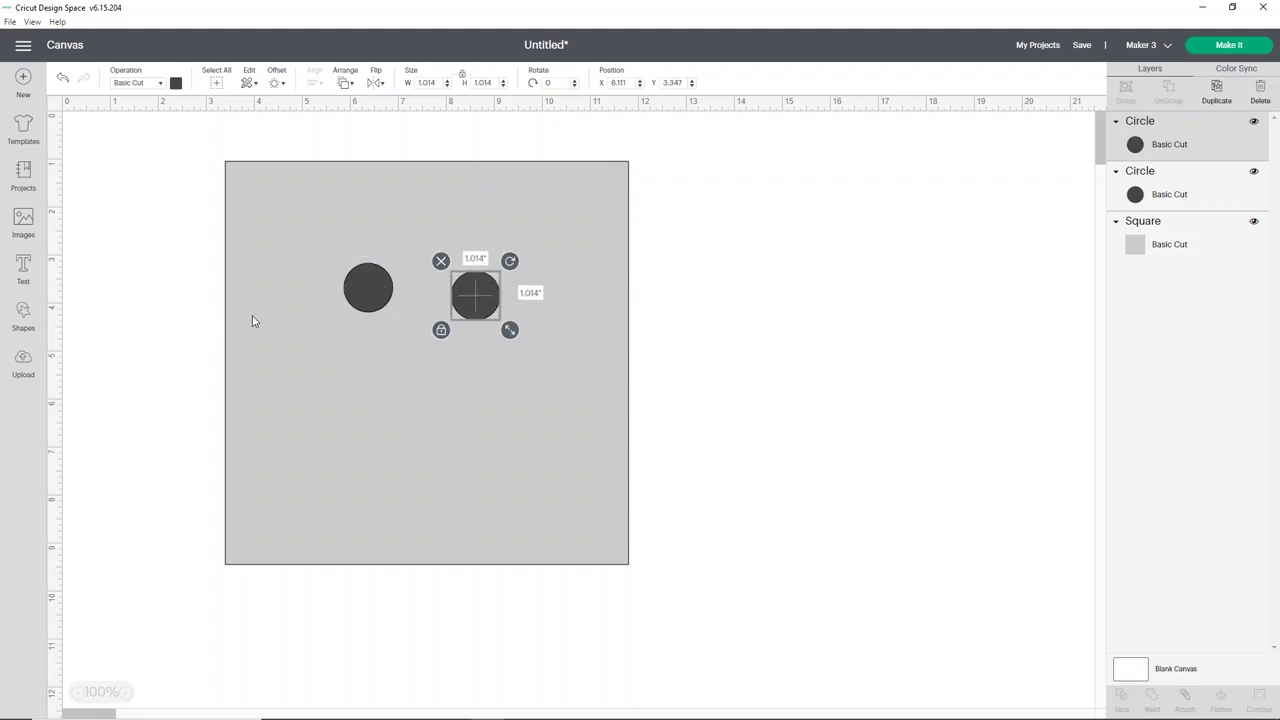
Search the image library for "carrot" and add the plain orange carrot without leaves to the canvas.
left_click(22, 224)
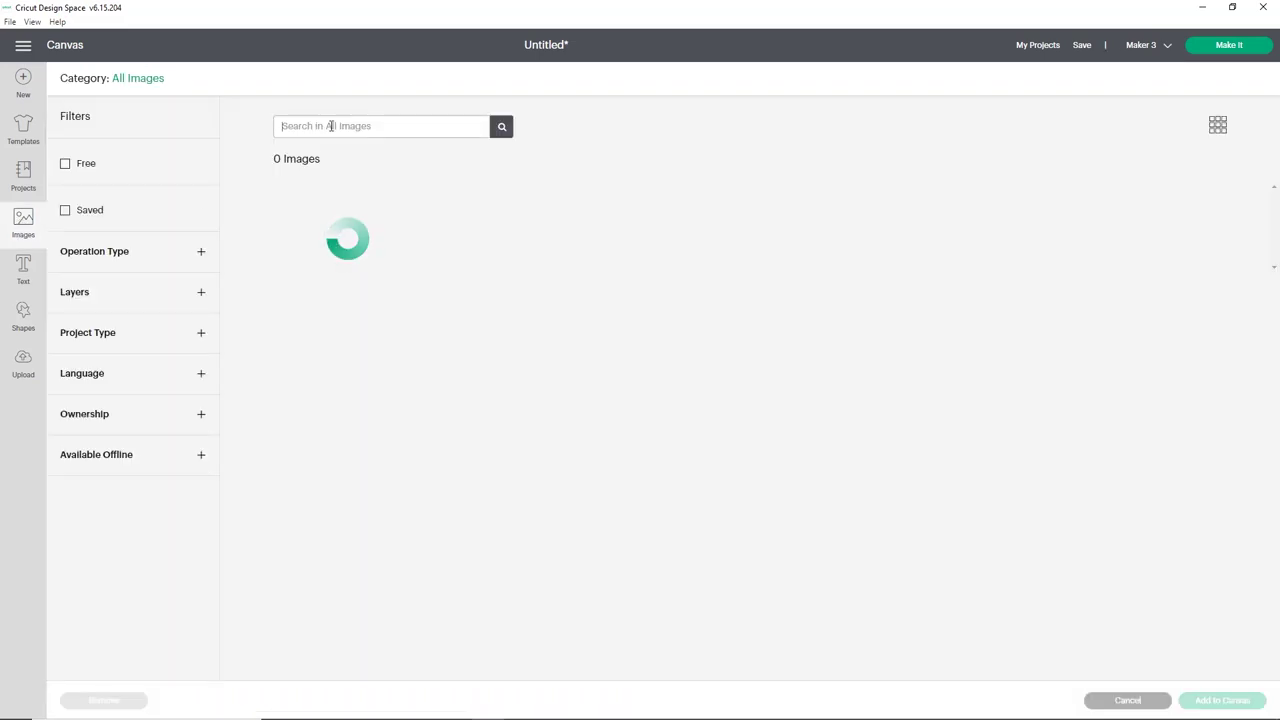
type("carrot")
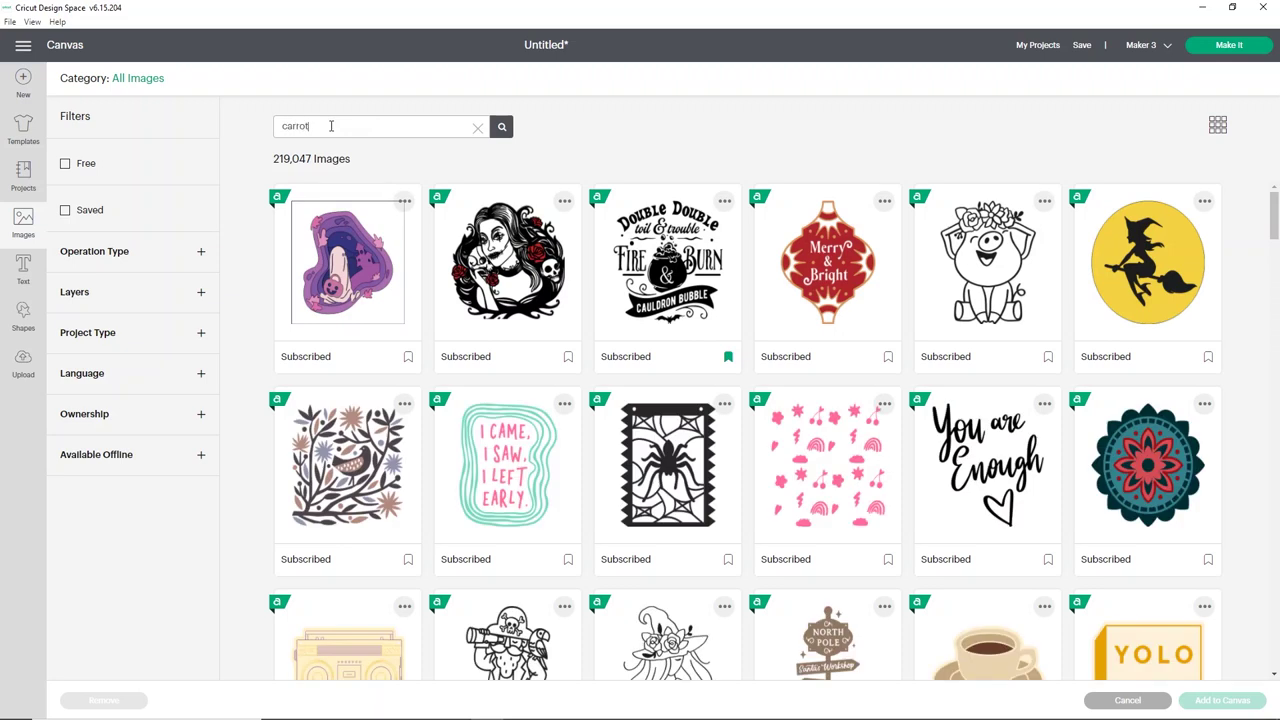
key("Return")
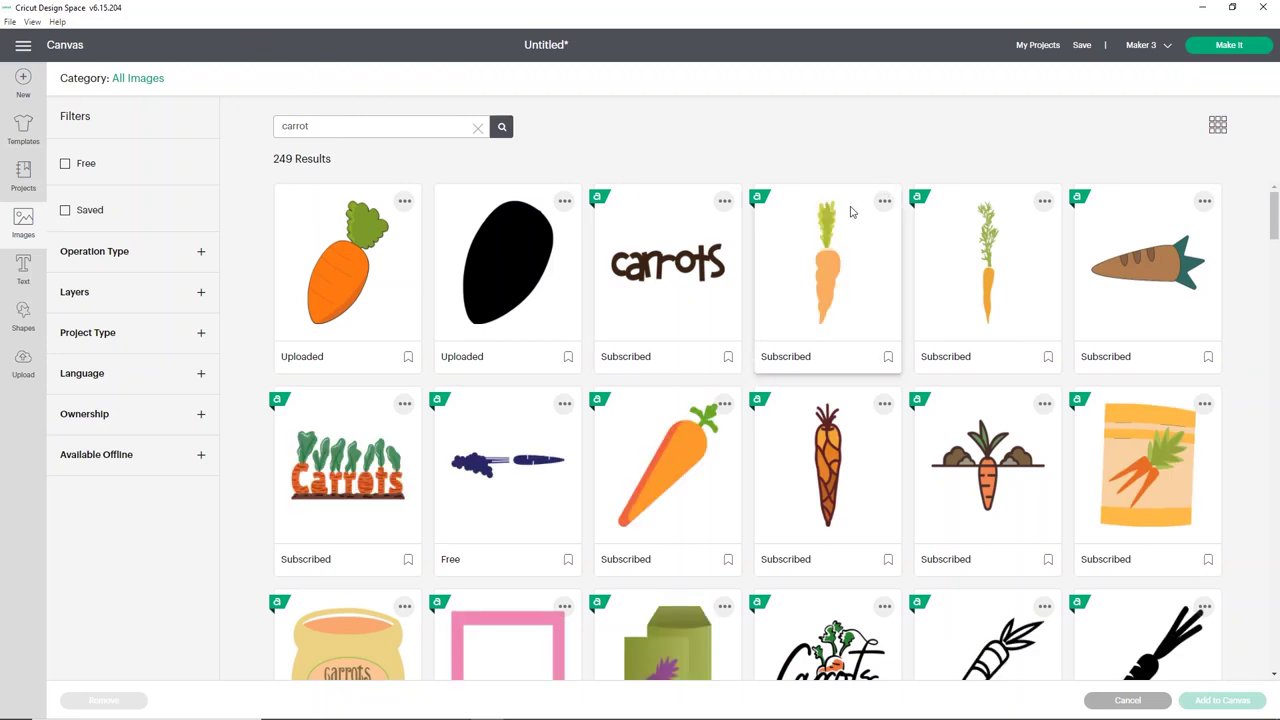
scroll(637, 285, "down", 3)
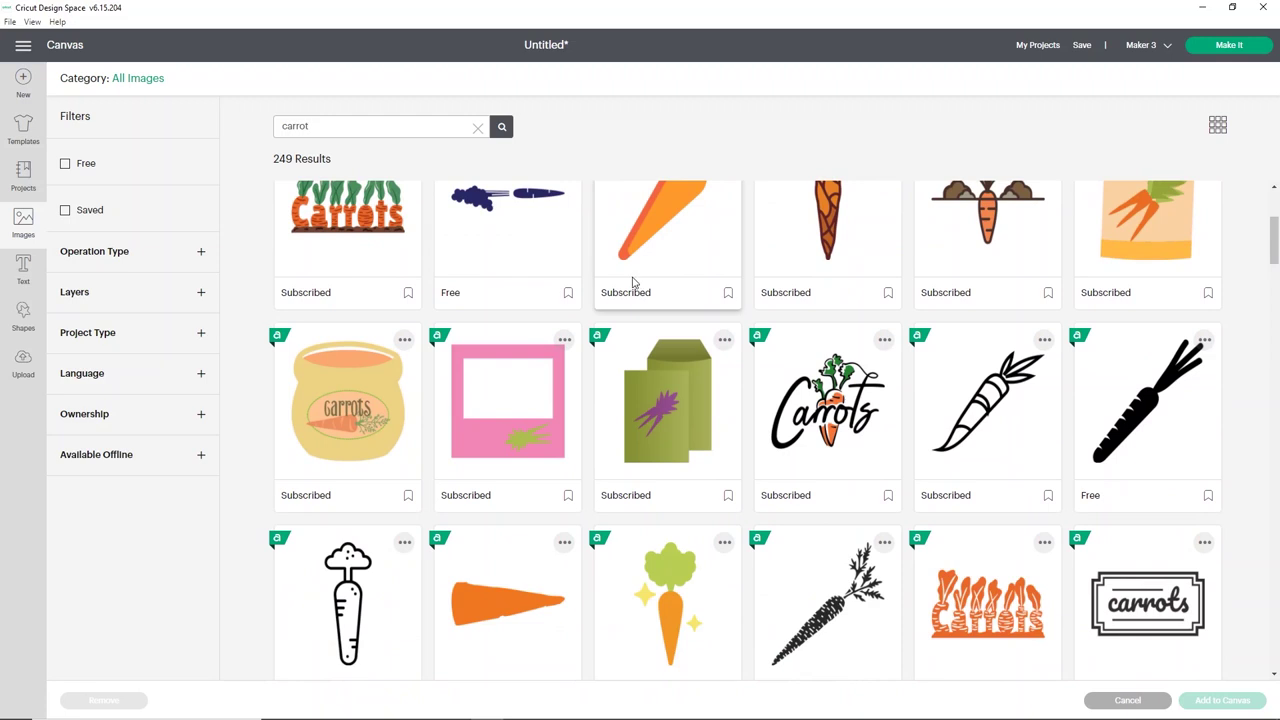
scroll(635, 282, "down", 3)
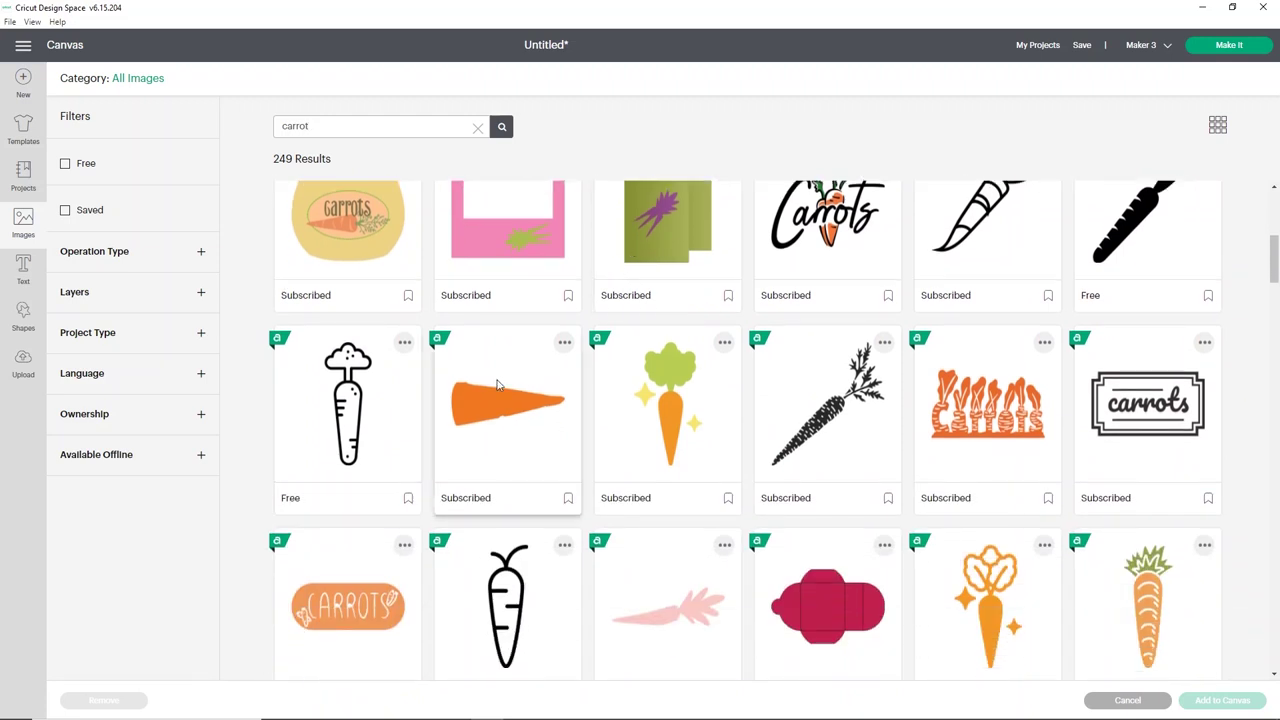
left_click(530, 420)
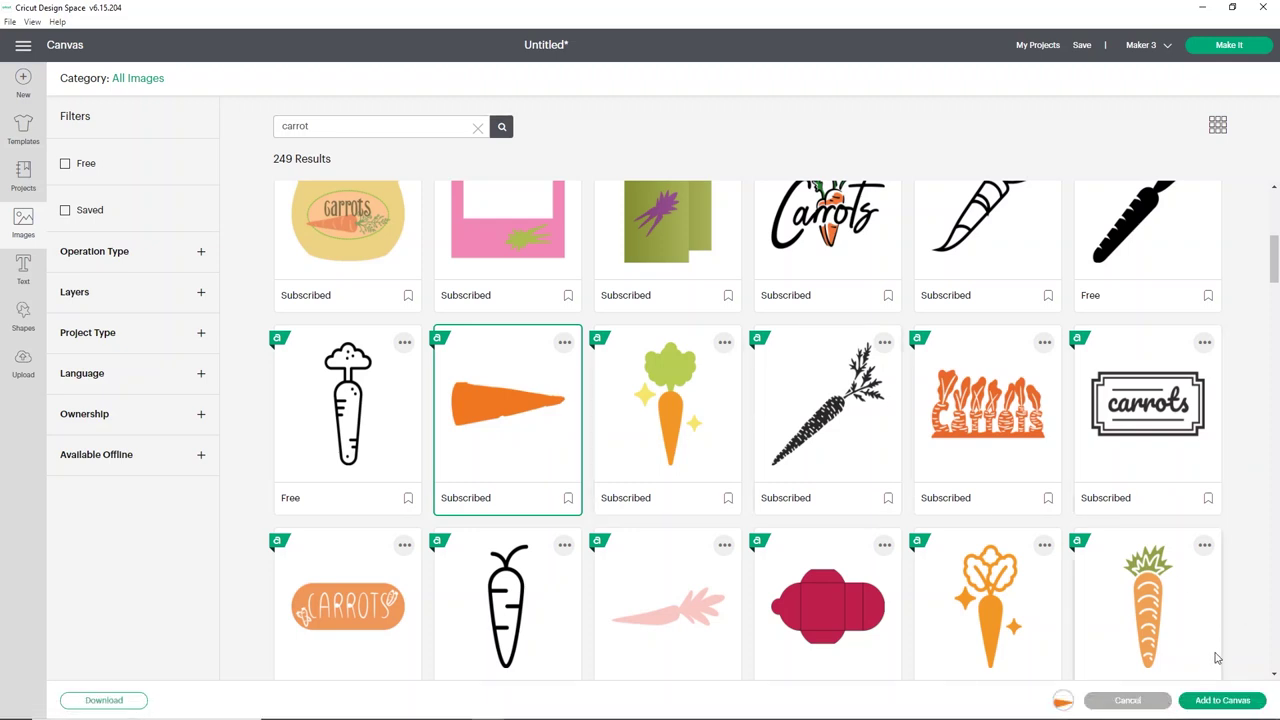
left_click(1222, 700)
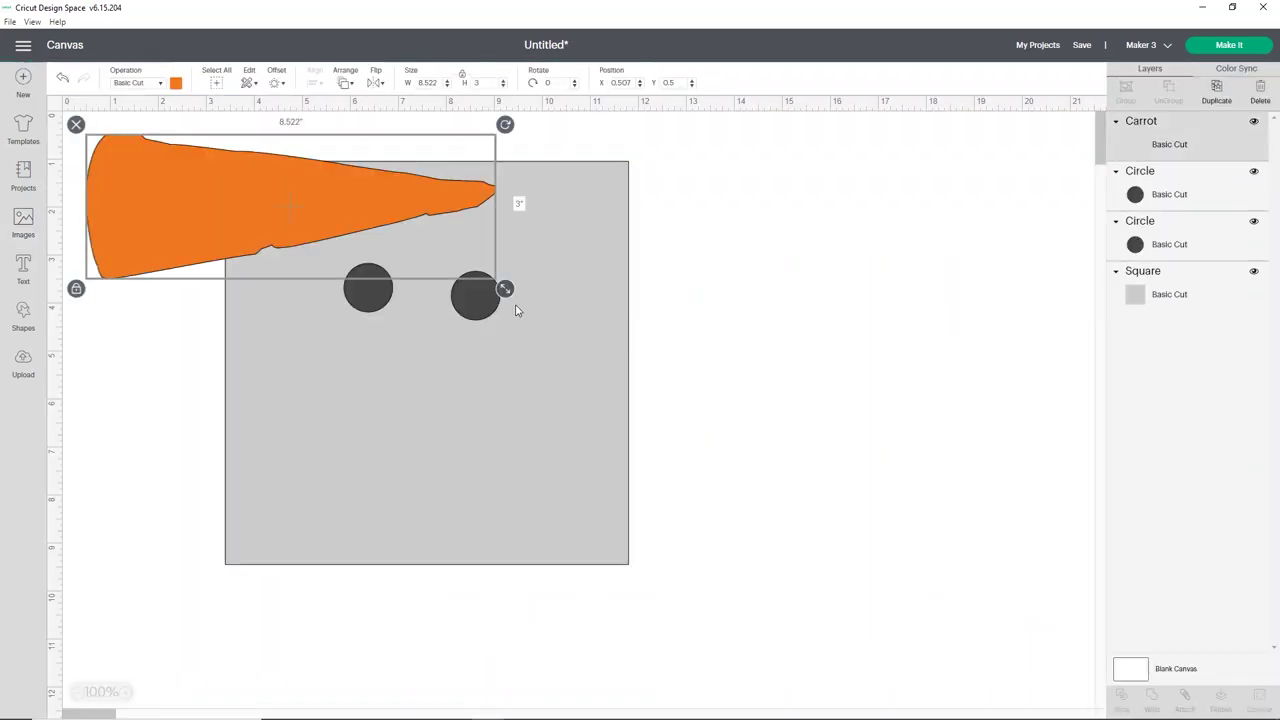
Shrink the carrot to about 3.23 inches wide below the eyes and move both circles slightly down.
left_click_drag(424, 190, 654, 344)
left_click_drag(734, 443, 474, 360)
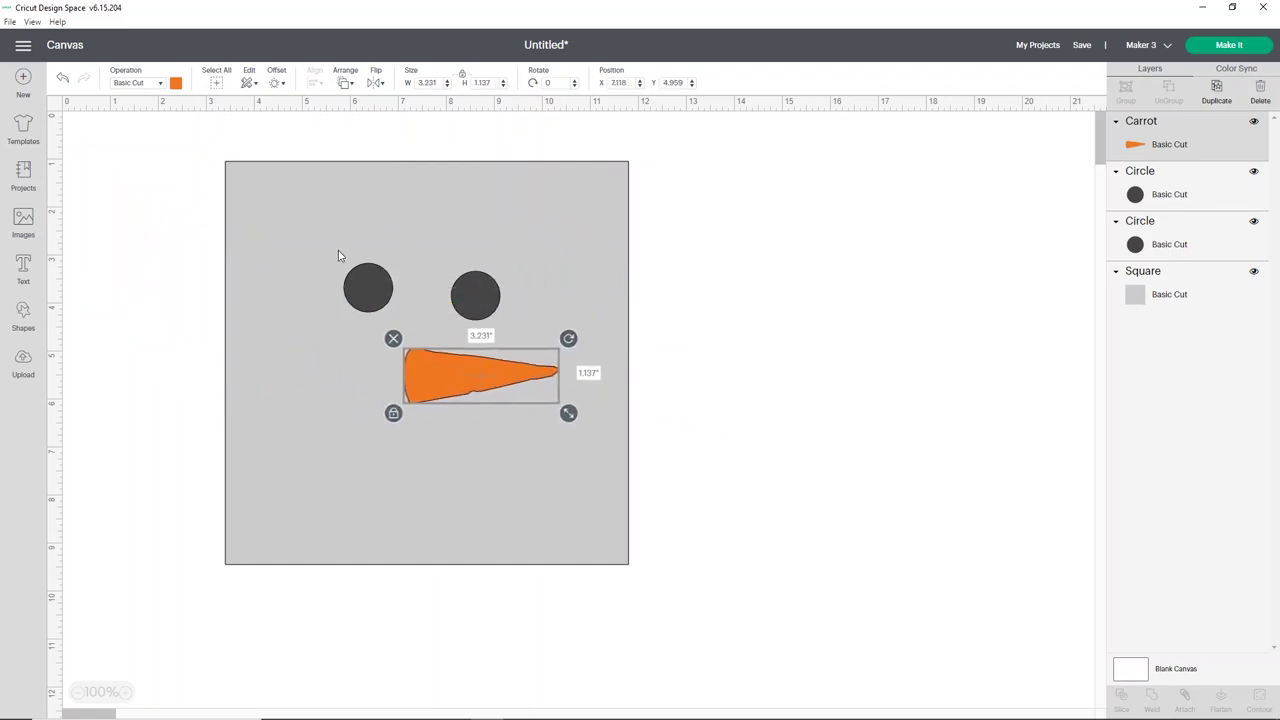
left_click_drag(351, 289, 347, 300)
left_click_drag(478, 308, 478, 316)
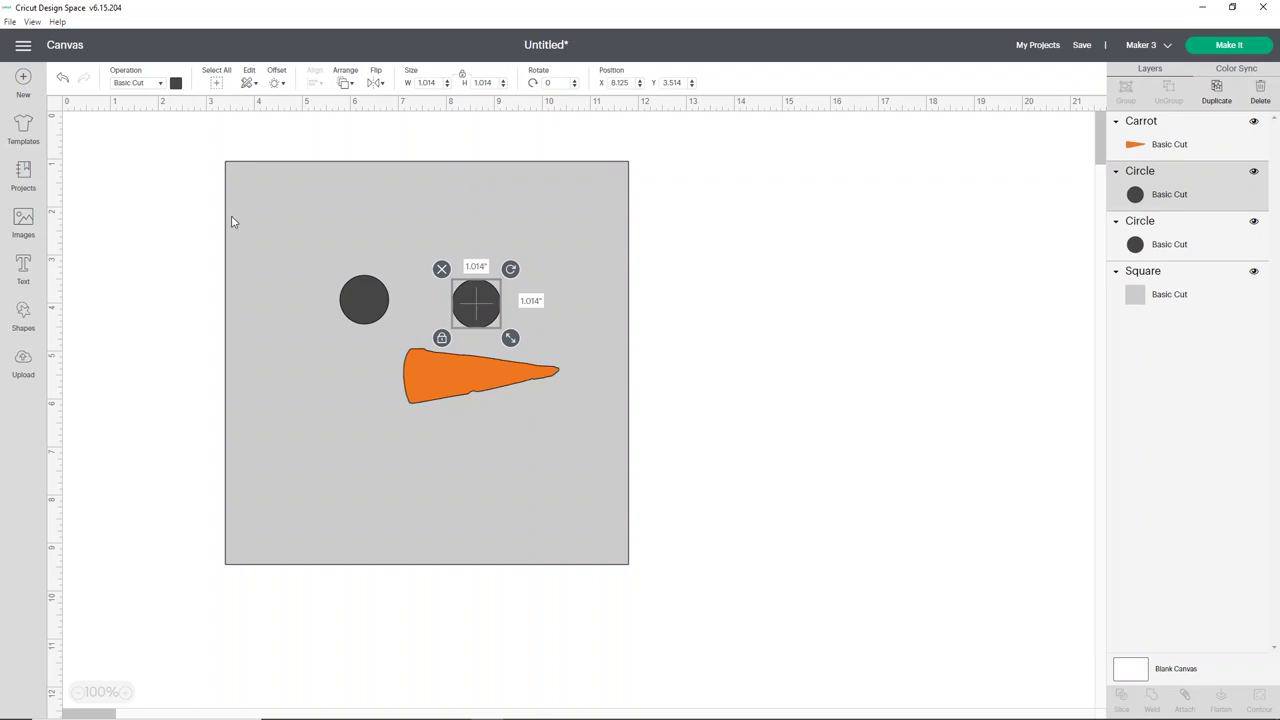
Add the text "do it yourself" and place it across the upper part of the square above the eyes.
left_click(24, 265)
type("do it yo")
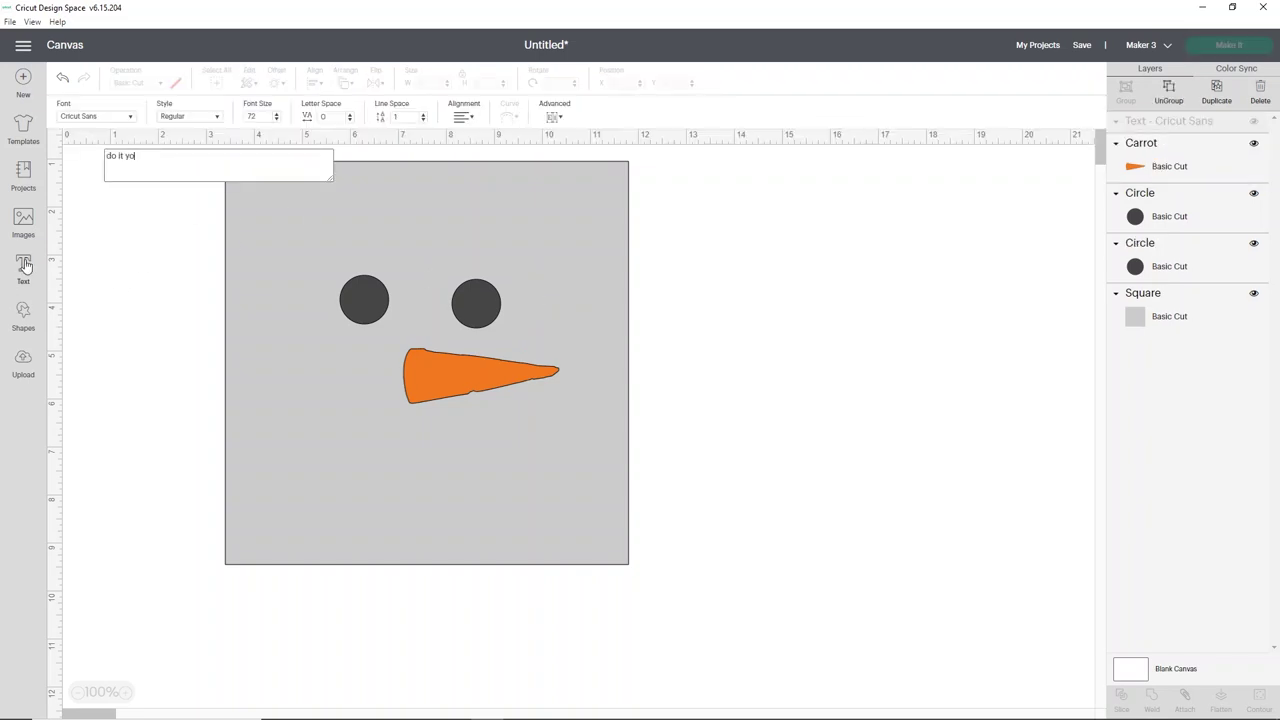
type("urself")
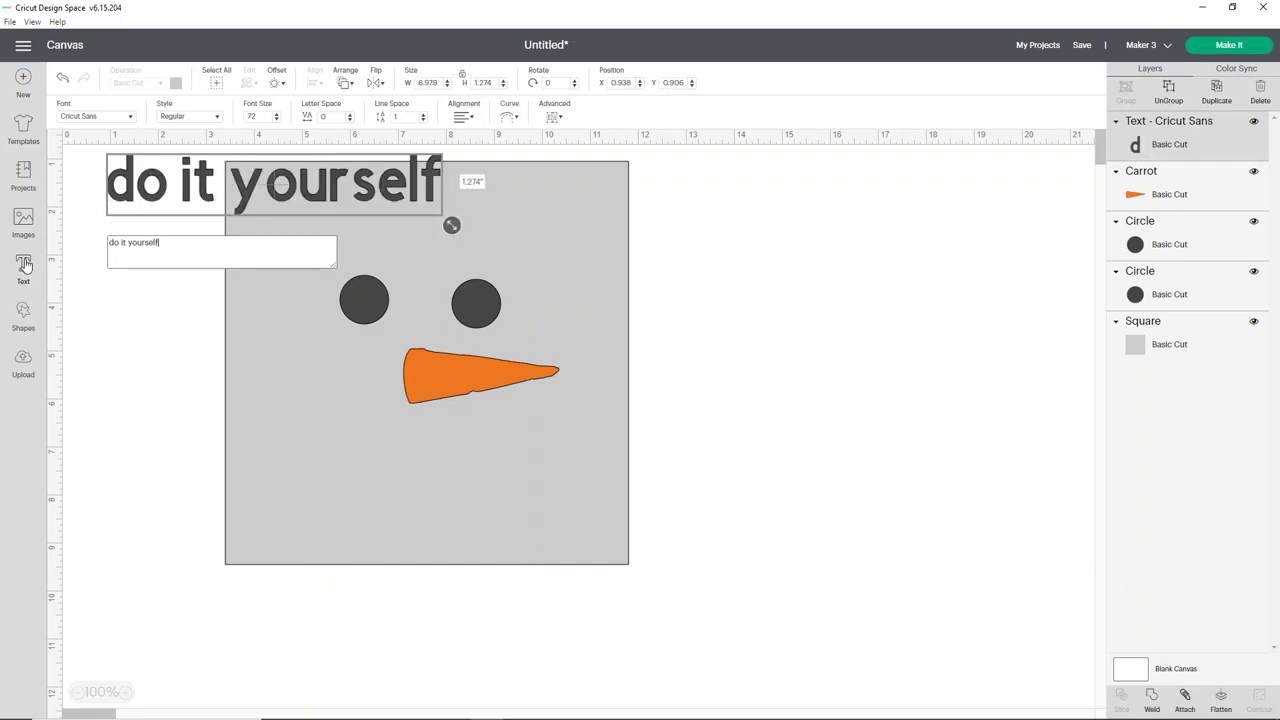
left_click_drag(223, 165, 378, 190)
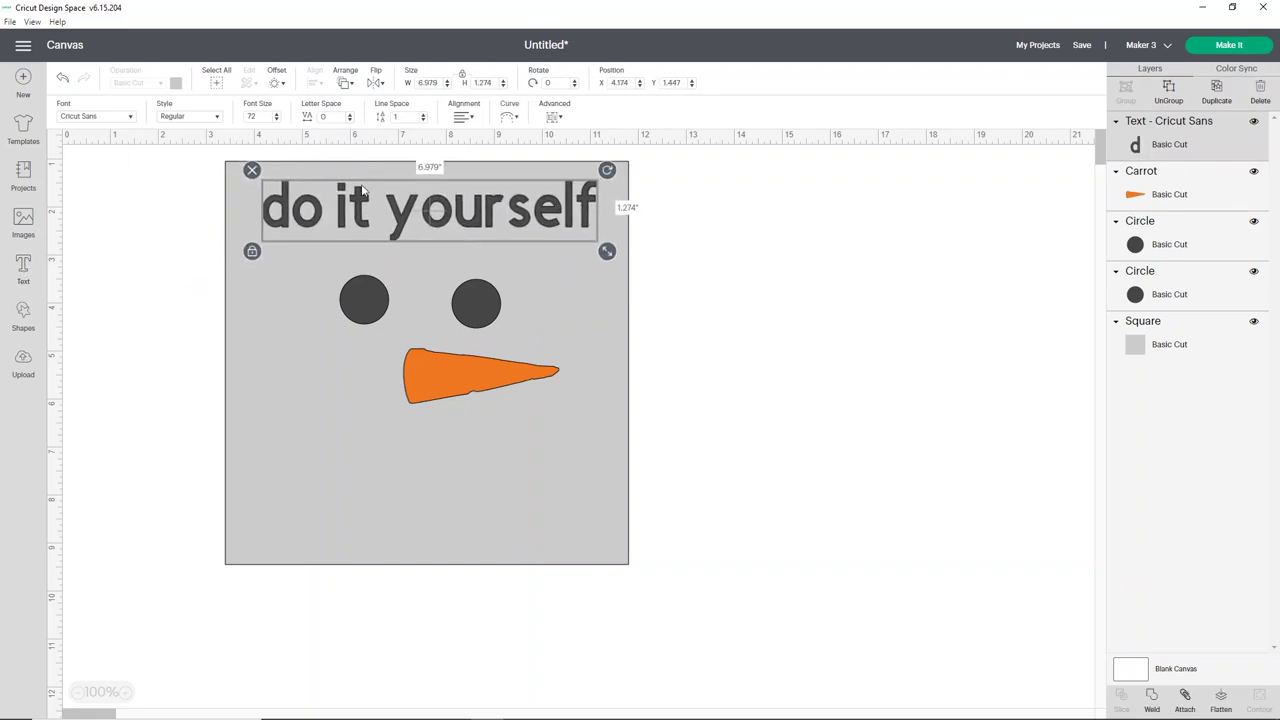
Look through the system fonts available for the "do it yourself" text.
left_click(97, 120)
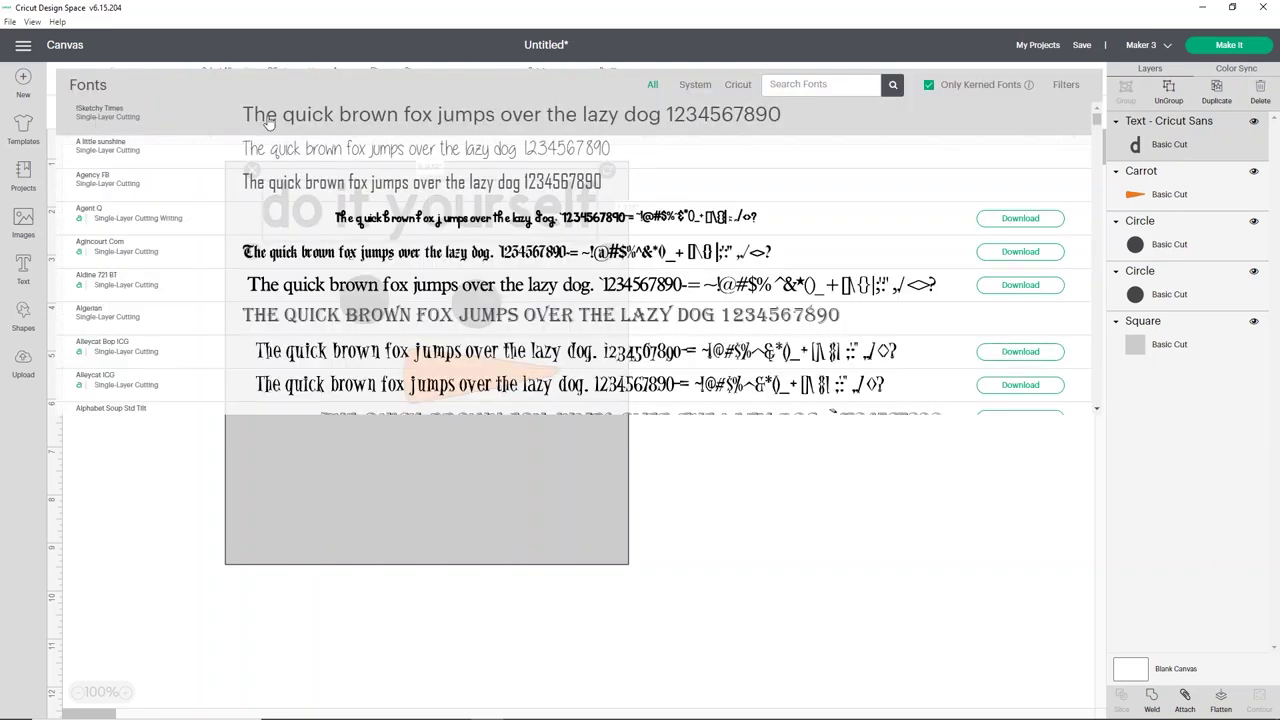
left_click(697, 86)
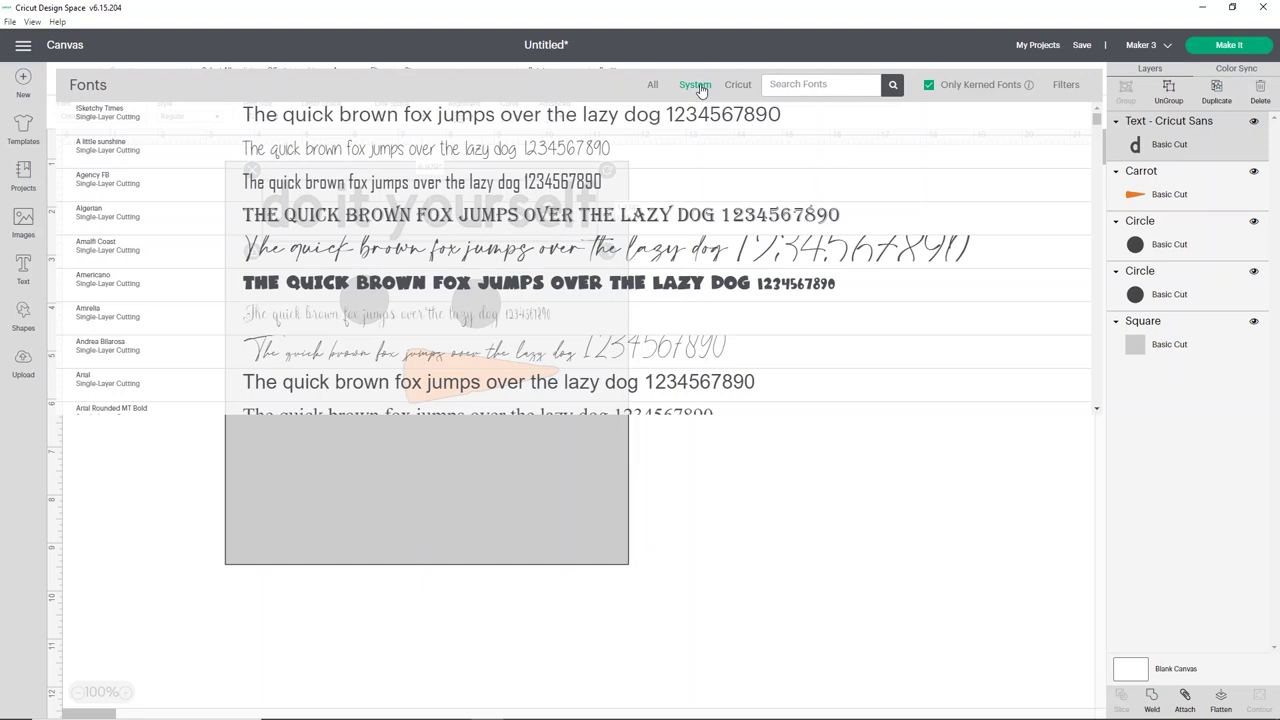
left_click(846, 472)
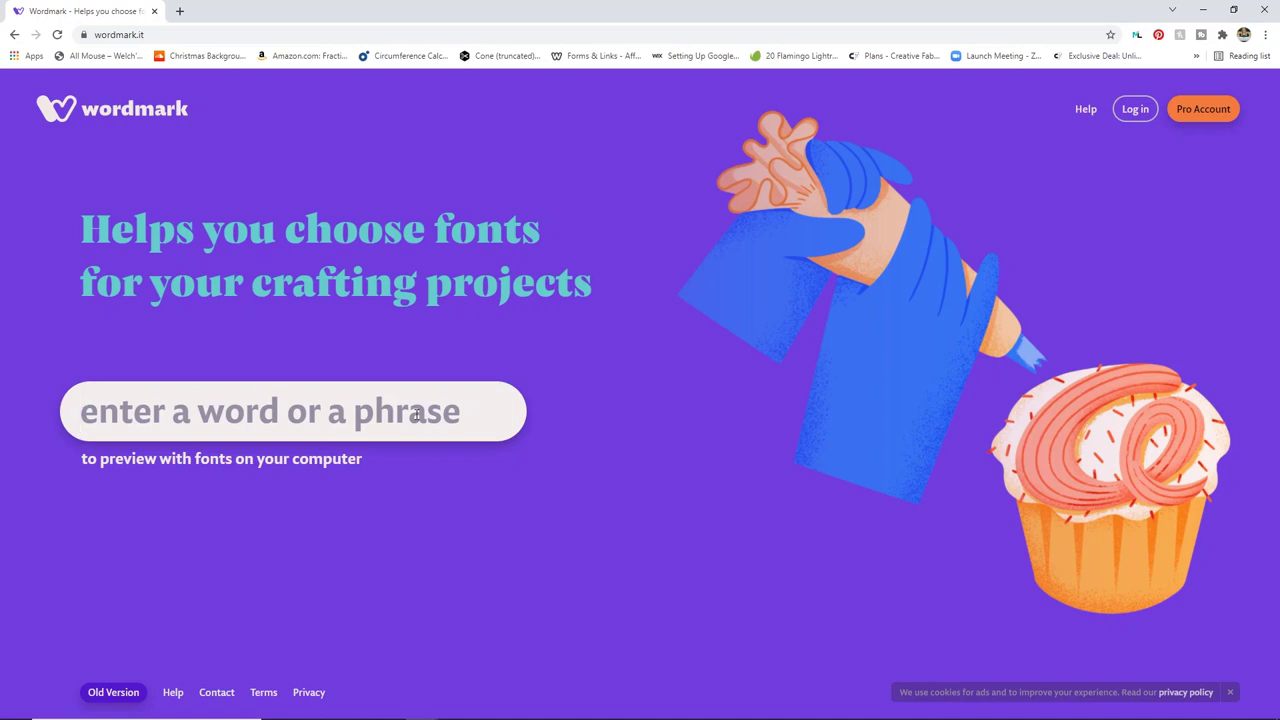
Switch to wordmark.it and preview the phrase "do it yourself" in the fonts installed on the computer.
type("do it")
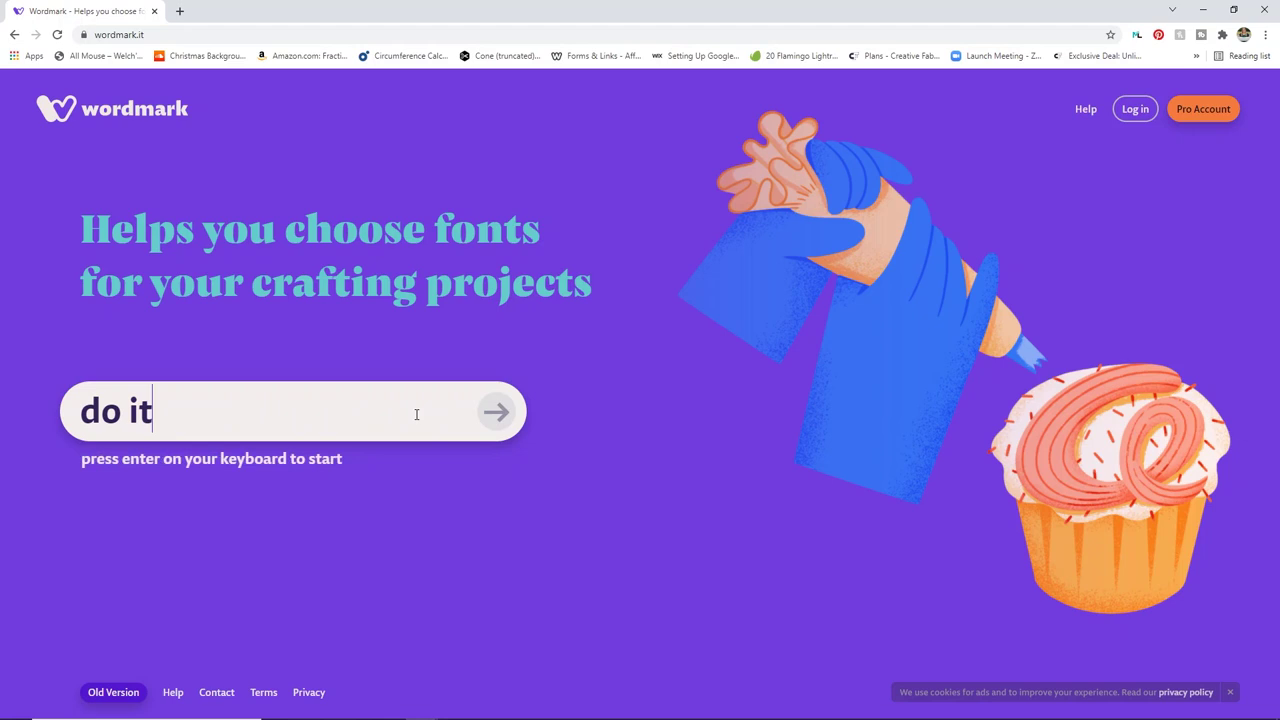
type(" yourself")
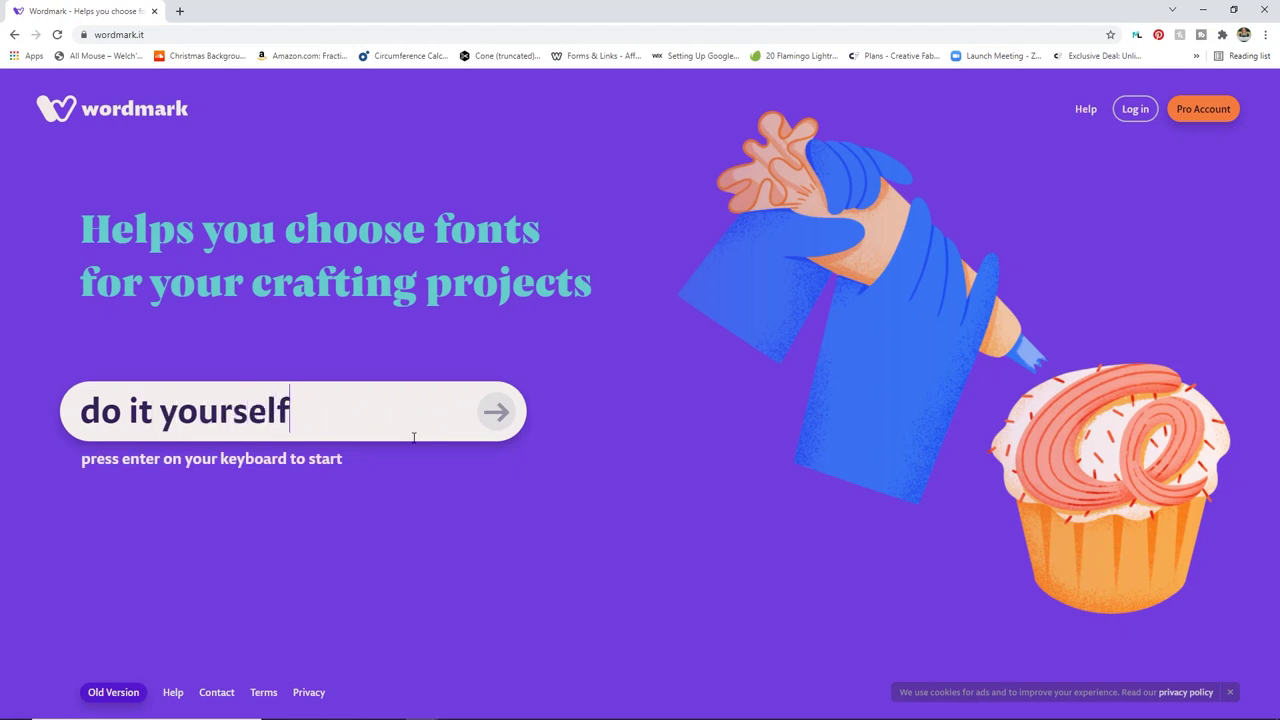
left_click(498, 414)
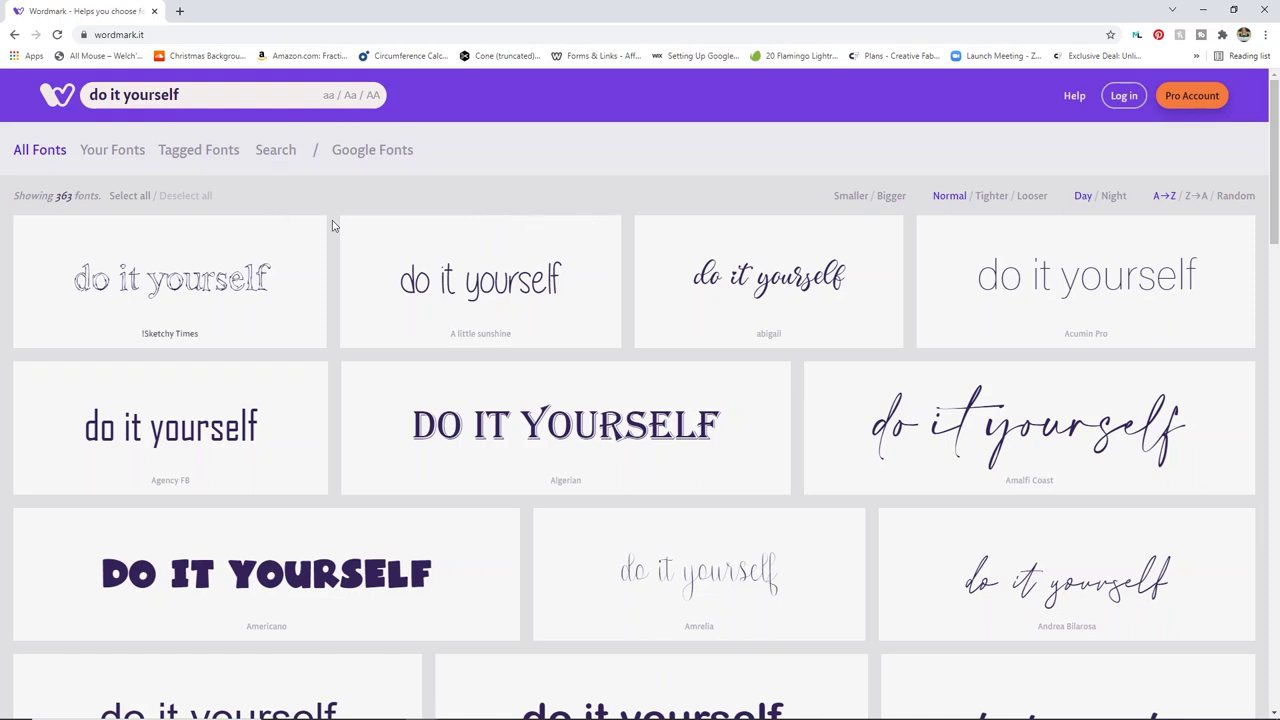
Shortlist candidate fonts from the previews, including A little sunshine and Wonder Knight, and filter the view to the selected fonts.
left_click(422, 247)
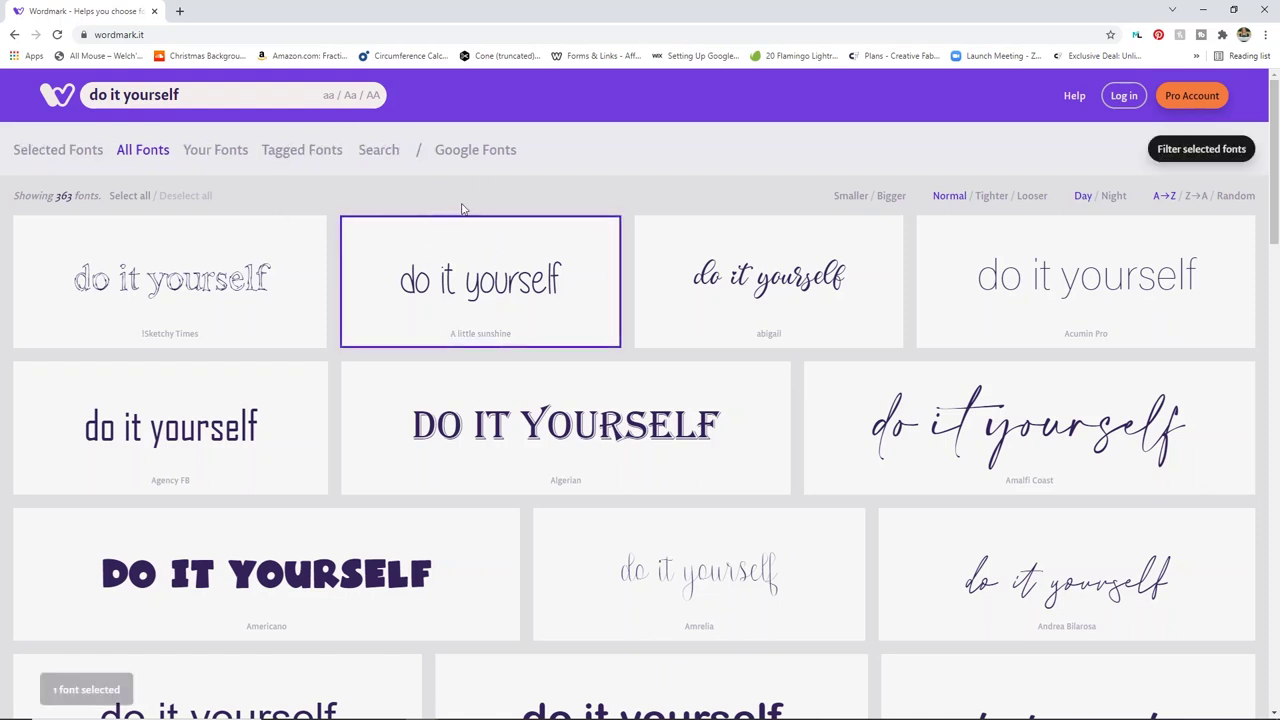
scroll(562, 296, "down", 1)
scroll(562, 296, "down", 5)
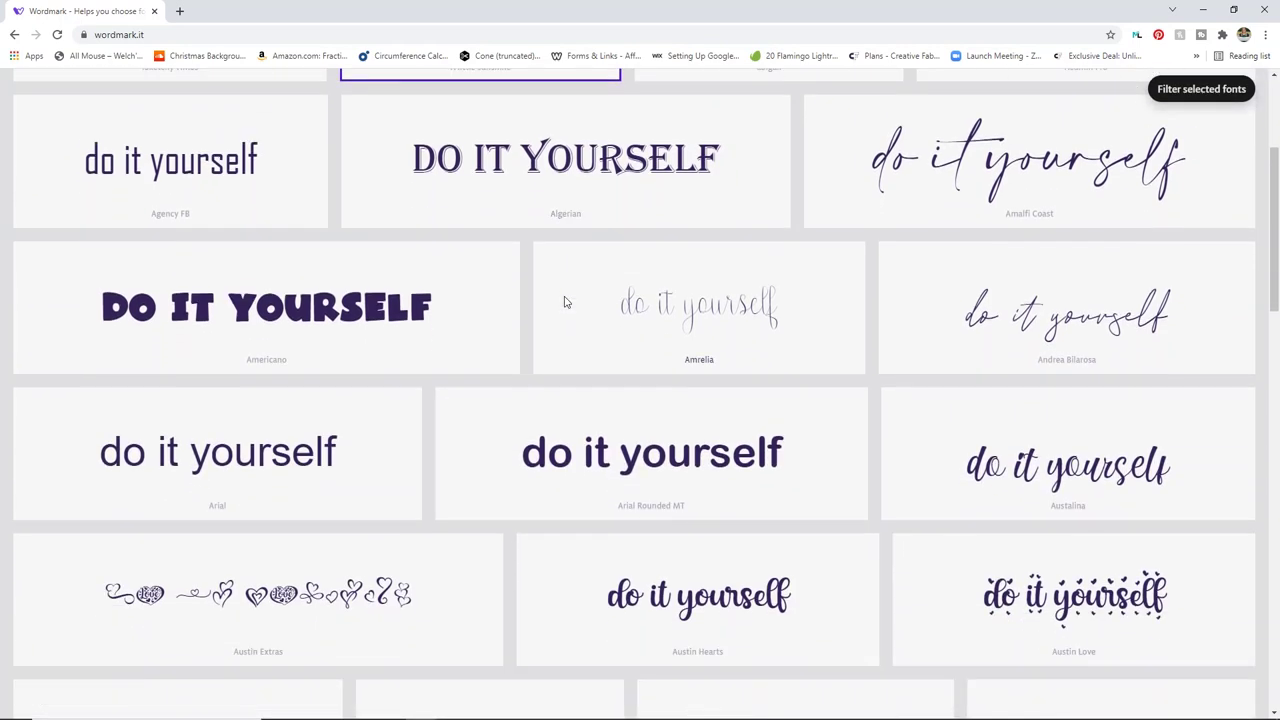
scroll(563, 297, "down", 2)
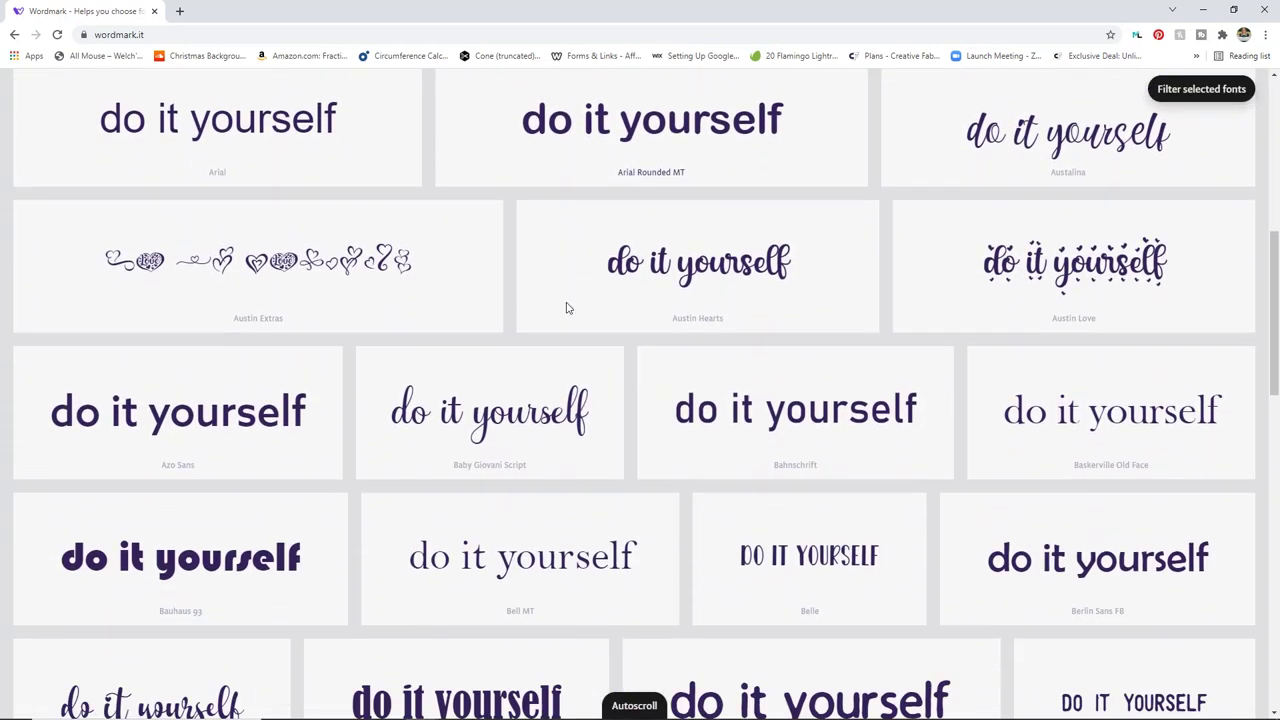
scroll(649, 340, "down", 1)
scroll(649, 340, "down", 3)
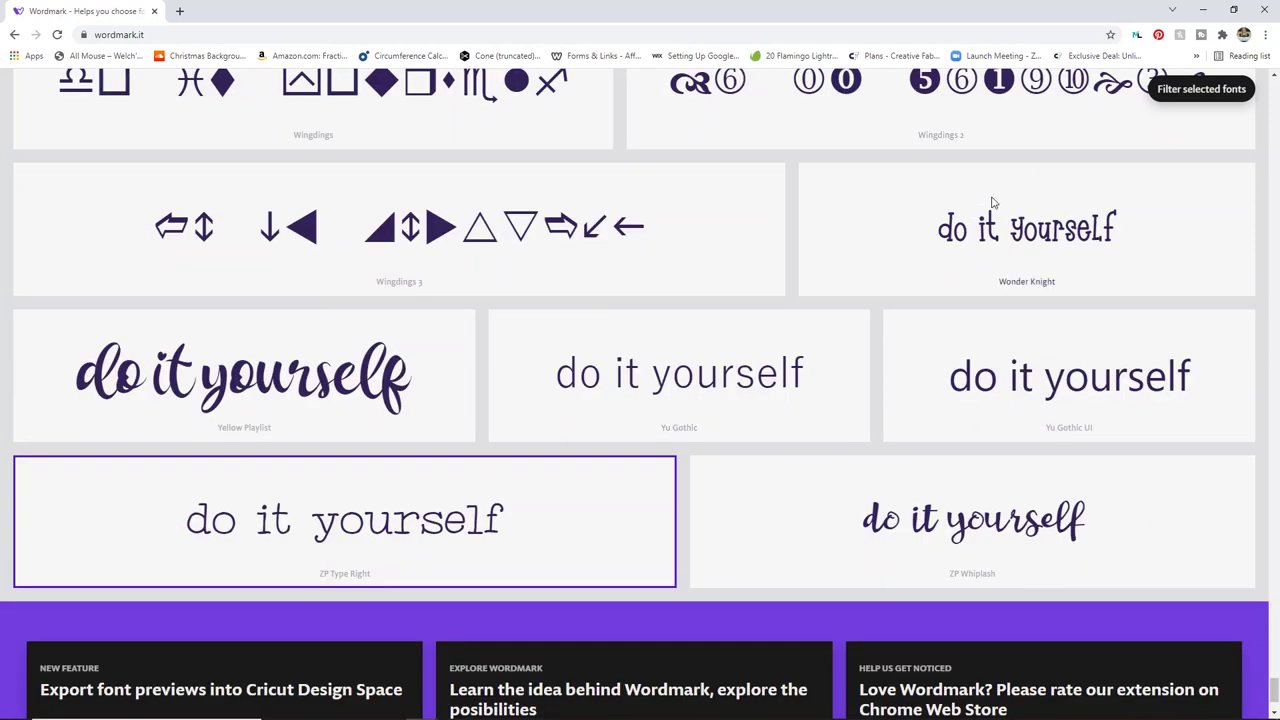
left_click(1010, 228)
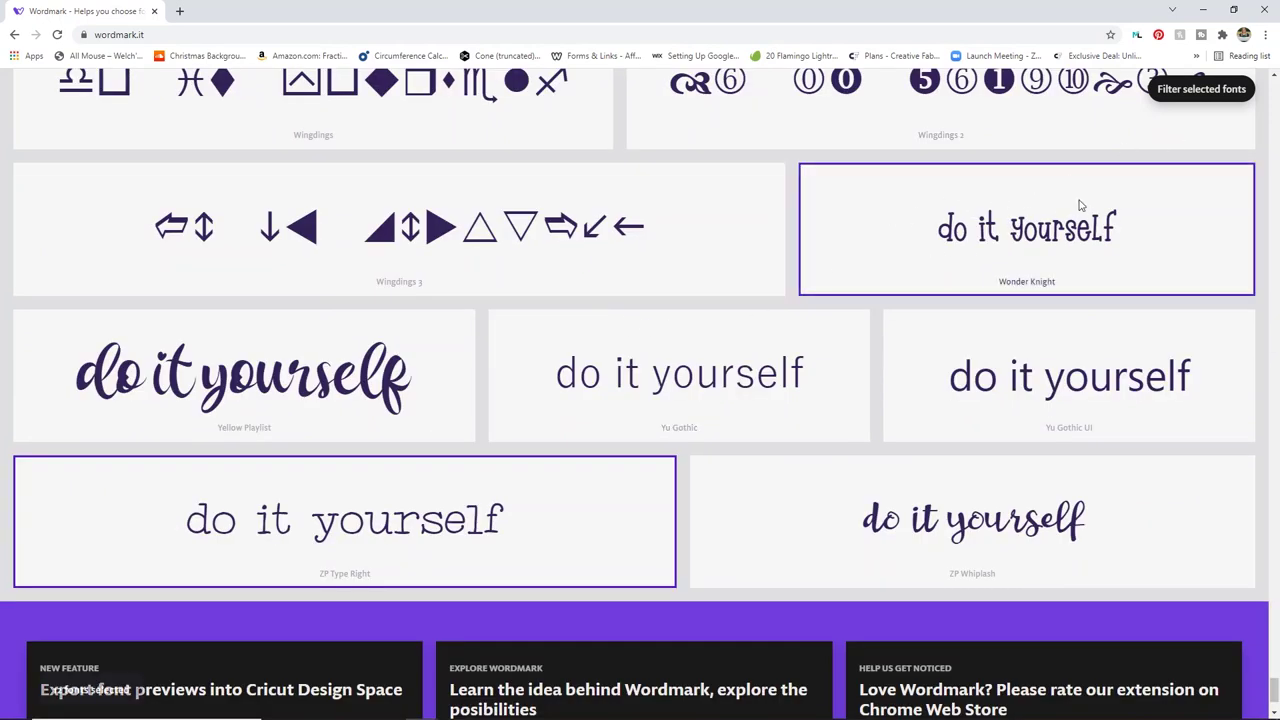
left_click(1197, 96)
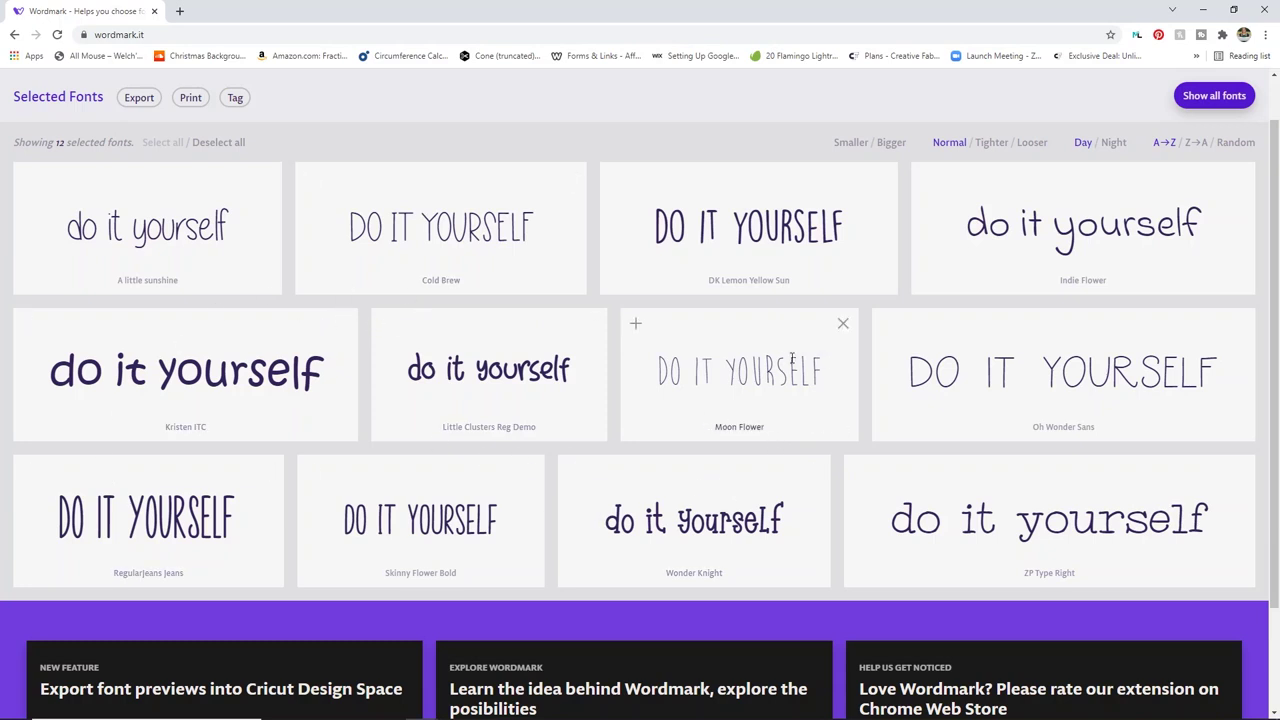
Remove Moon Flower, Oh Wonder Sans, Skinny Flower Bold, RegularJeans Jeans and Cold Brew from the selected fonts.
left_click(843, 325)
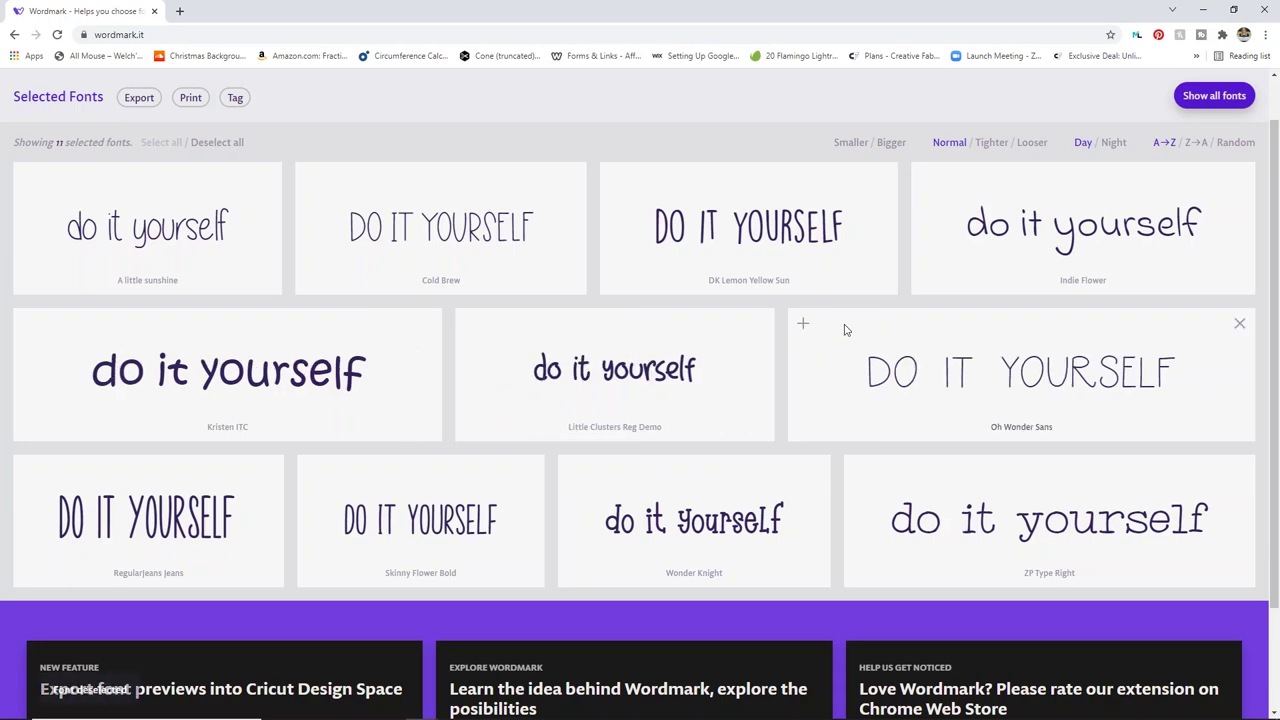
left_click(1241, 324)
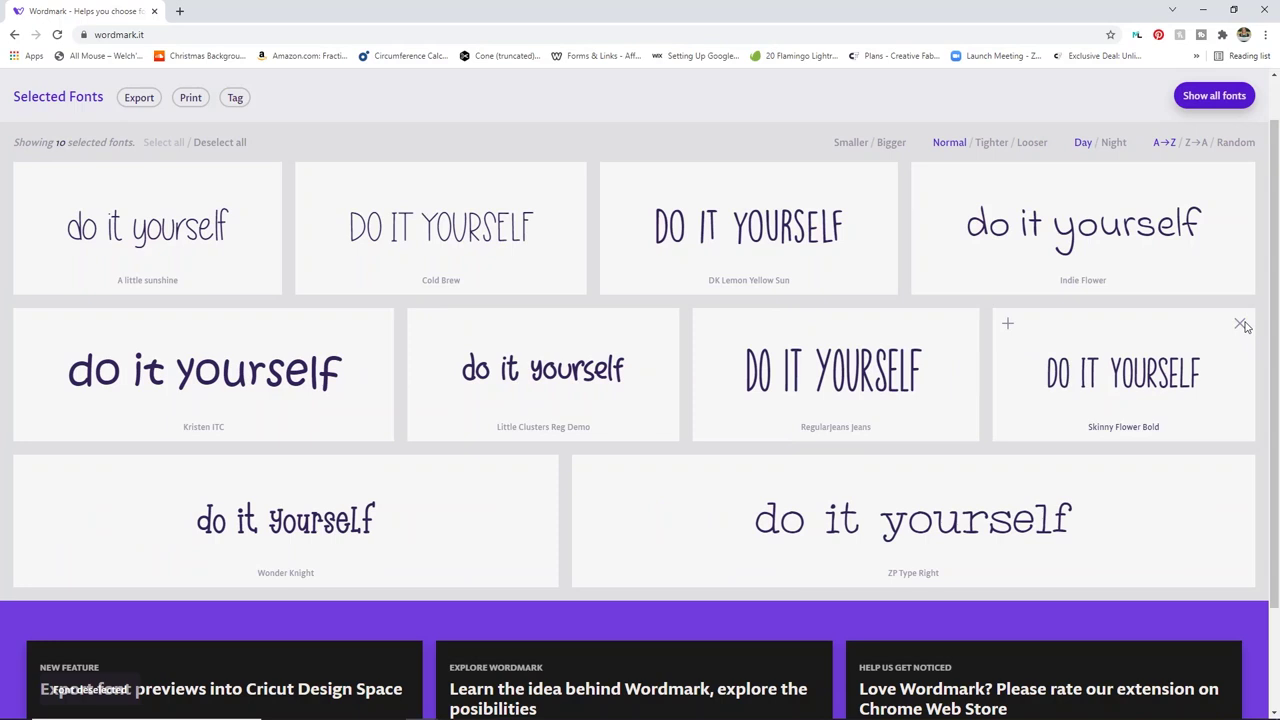
left_click(1239, 324)
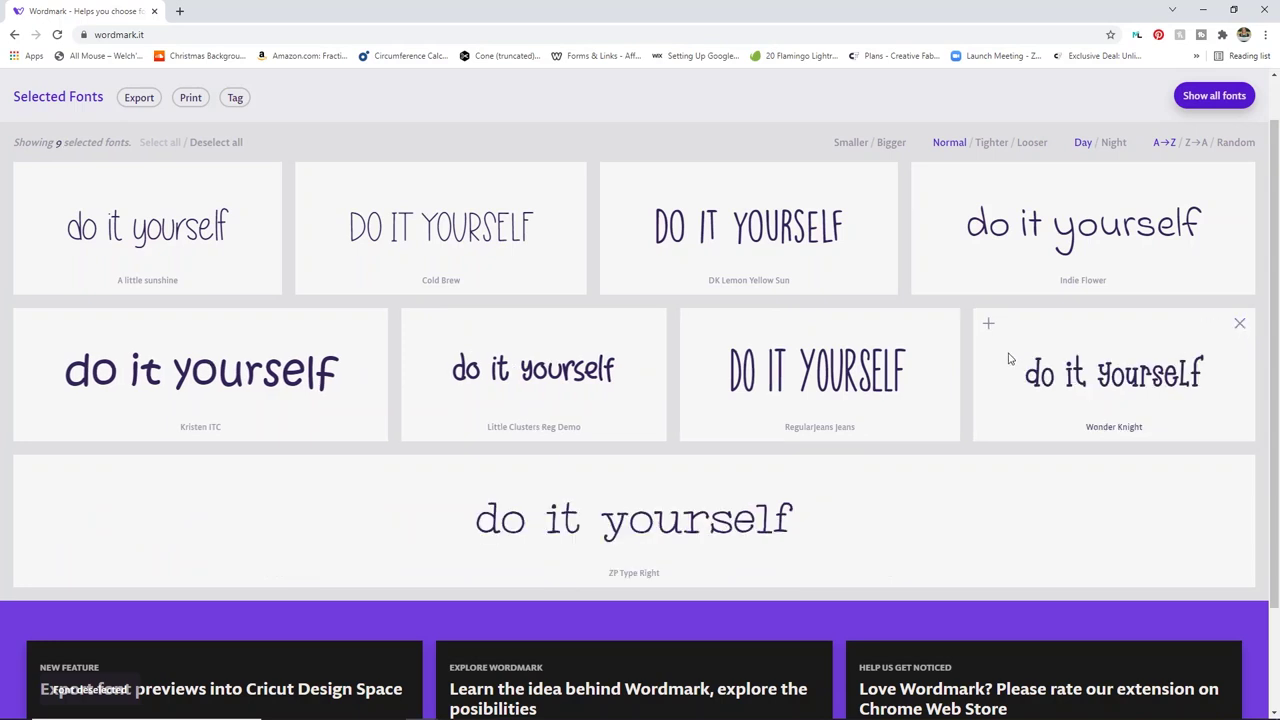
left_click(945, 324)
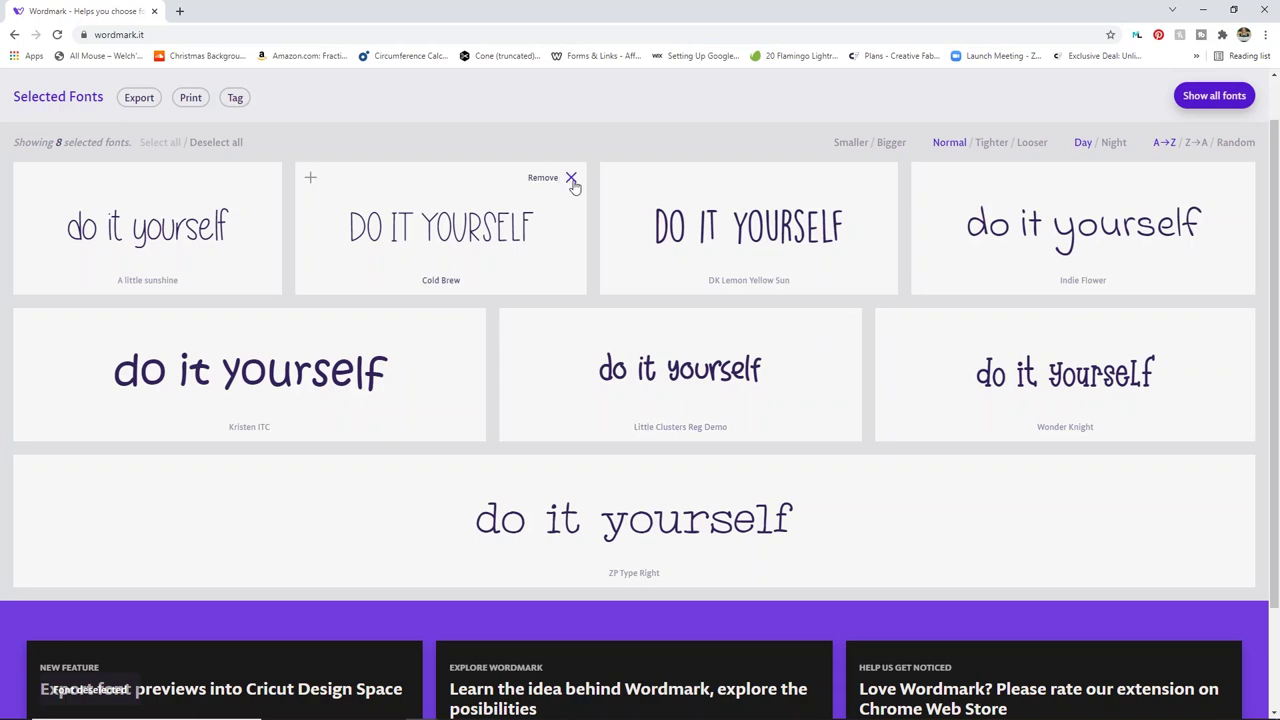
left_click(569, 180)
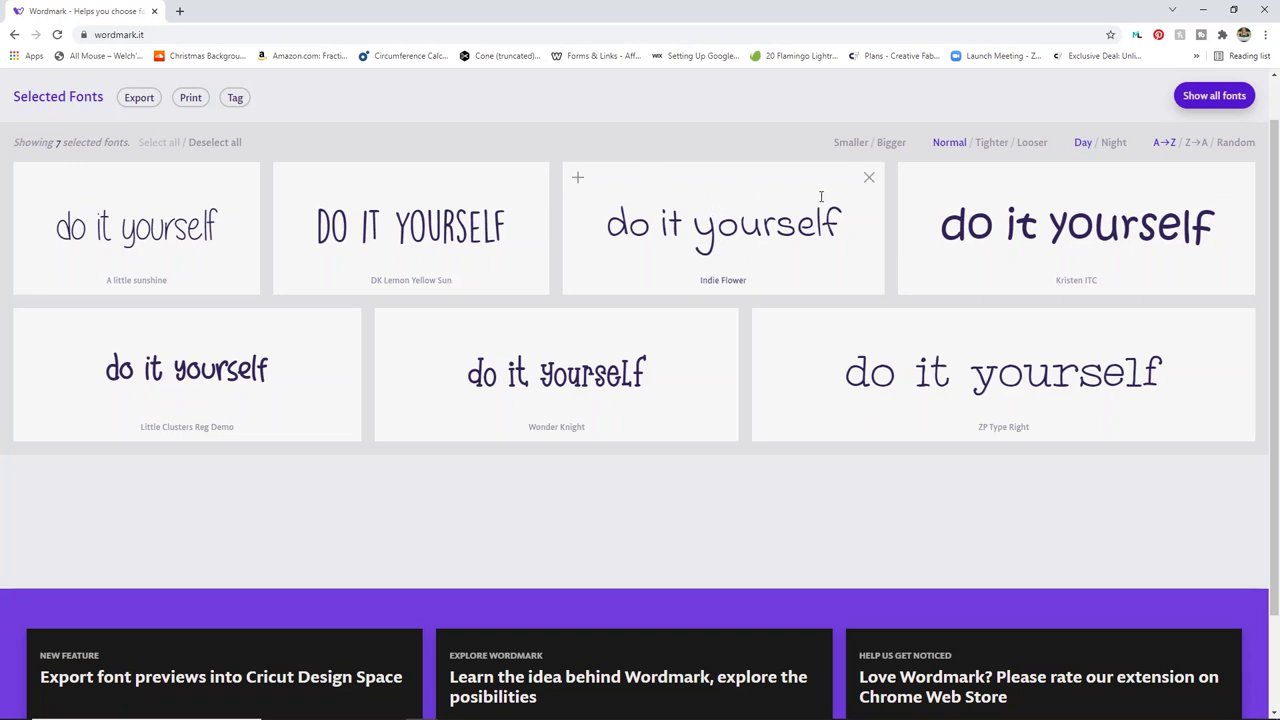
Remove Indie Flower, ZP Type Right, DK Lemon Yellow Sun, Wonder Knight and Kristen ITC from the selected fonts.
left_click(868, 177)
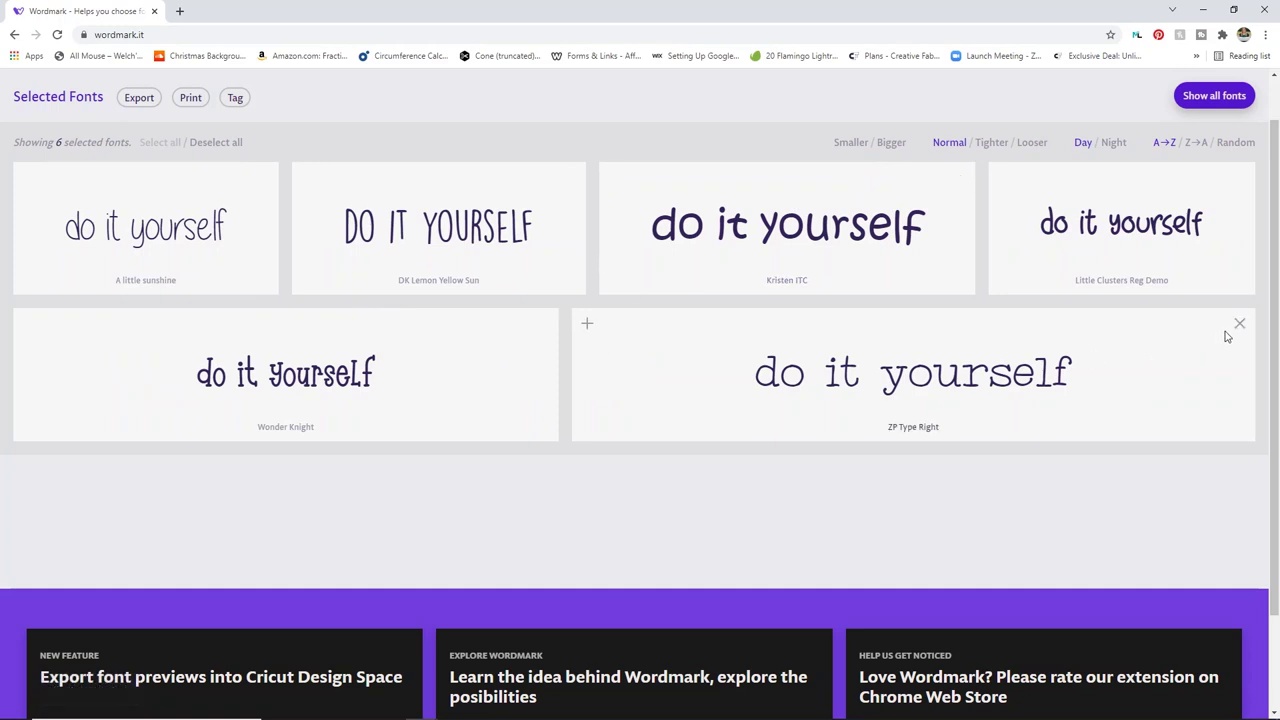
left_click(1238, 323)
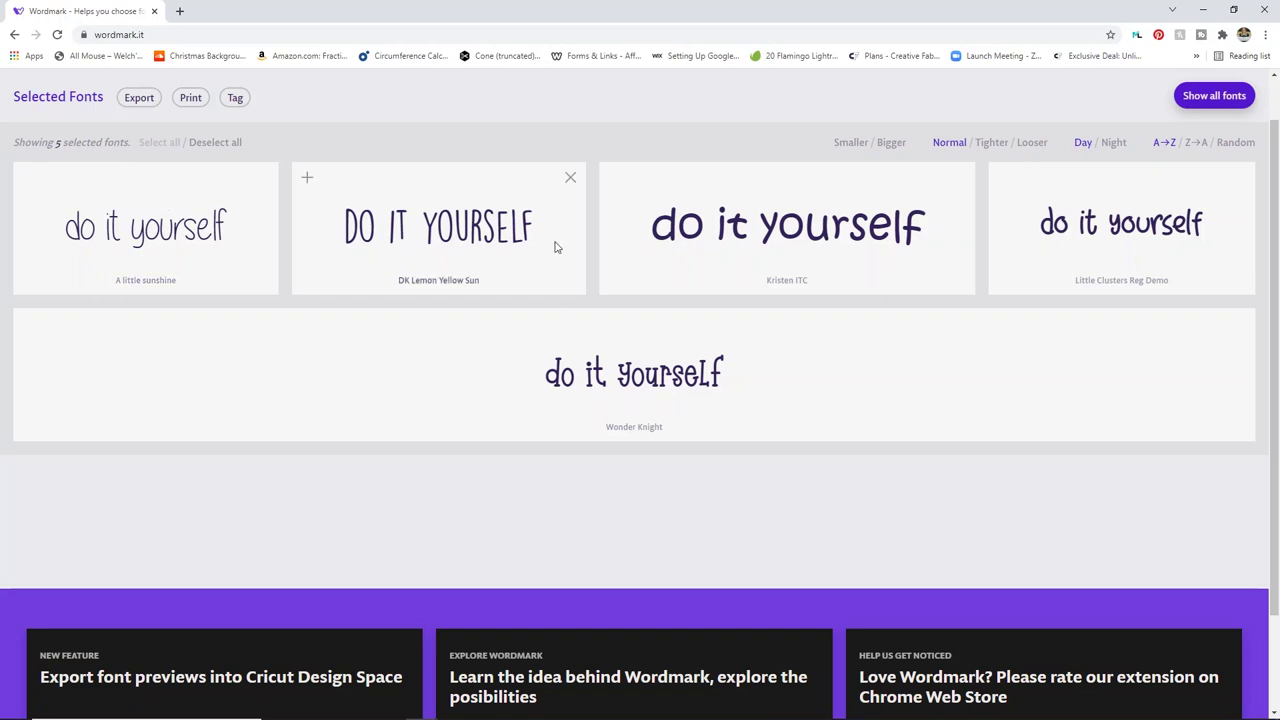
left_click(570, 178)
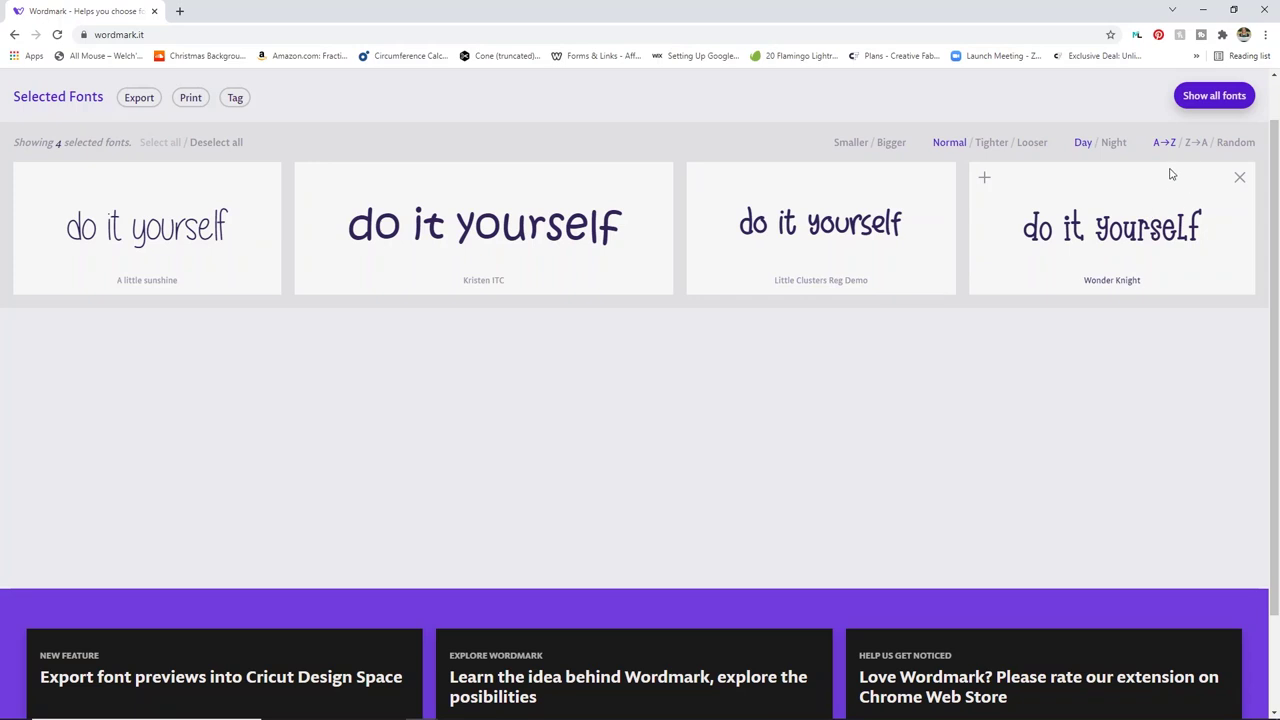
left_click(1239, 178)
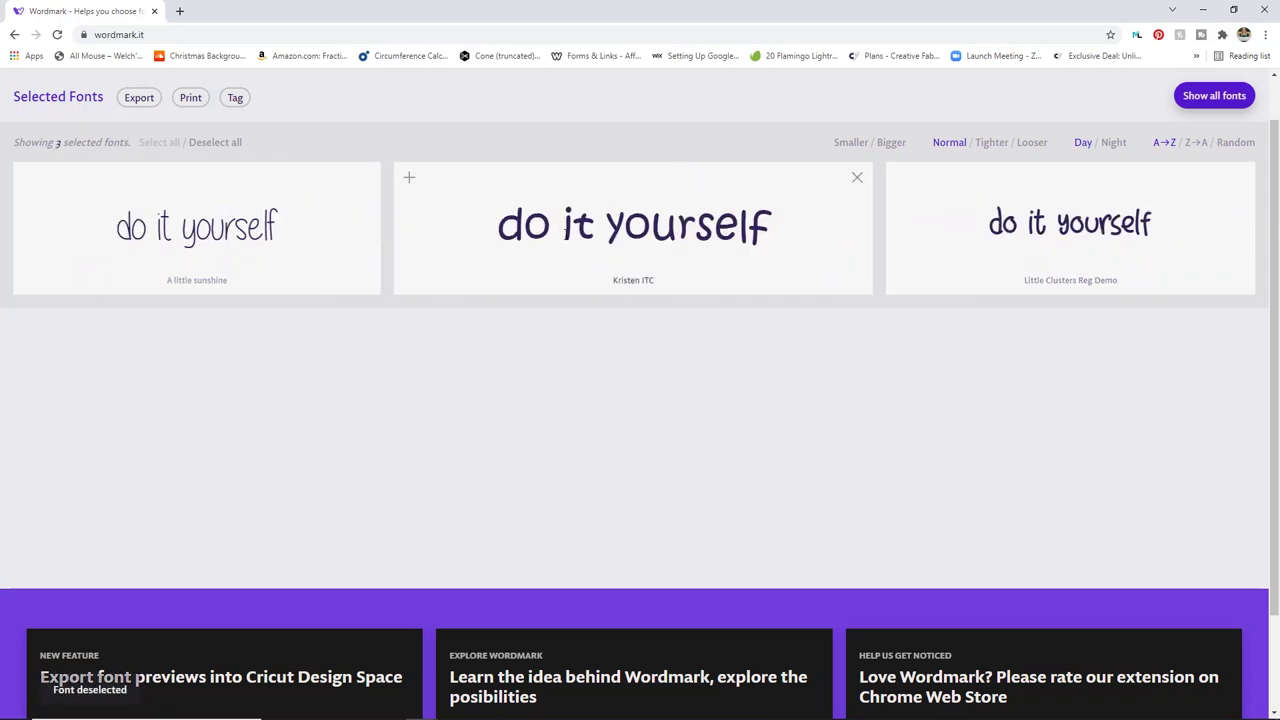
left_click(857, 177)
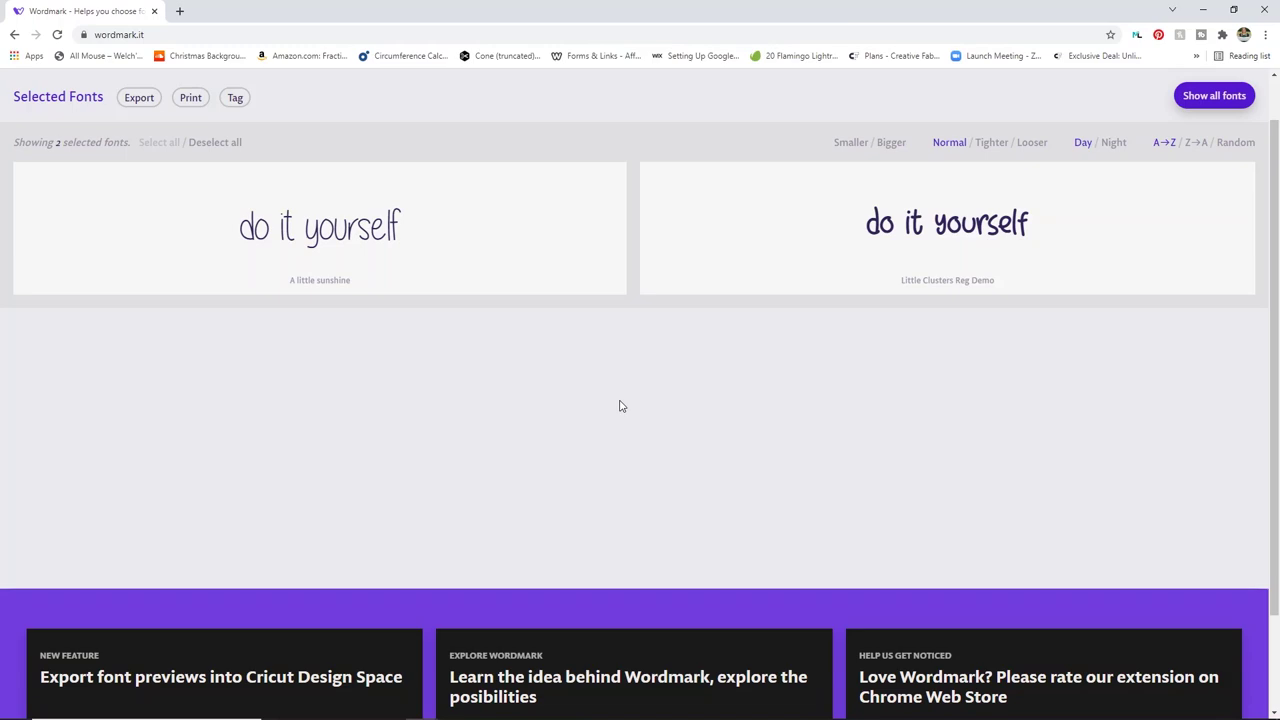
Switch to Cricut Design Space and change the "do it yourself" text to the Little Clusters Reg Demo font.
key("alt+Tab")
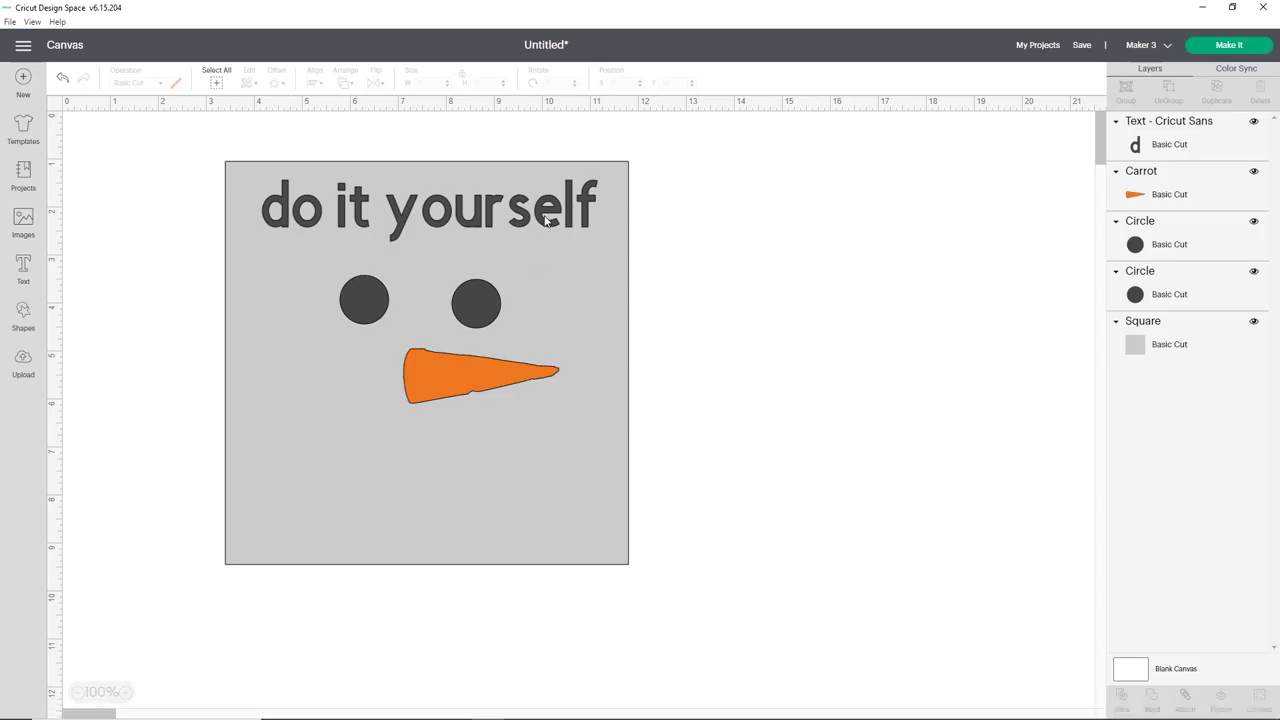
left_click(547, 219)
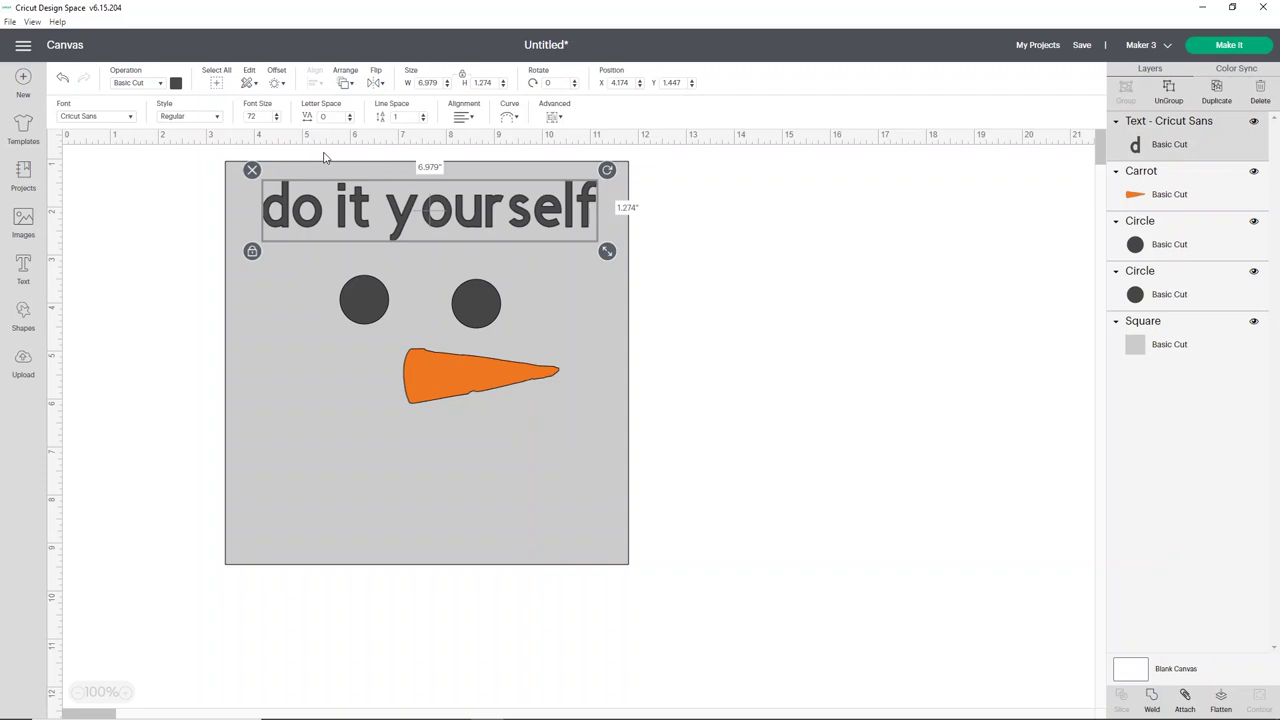
left_click(110, 118)
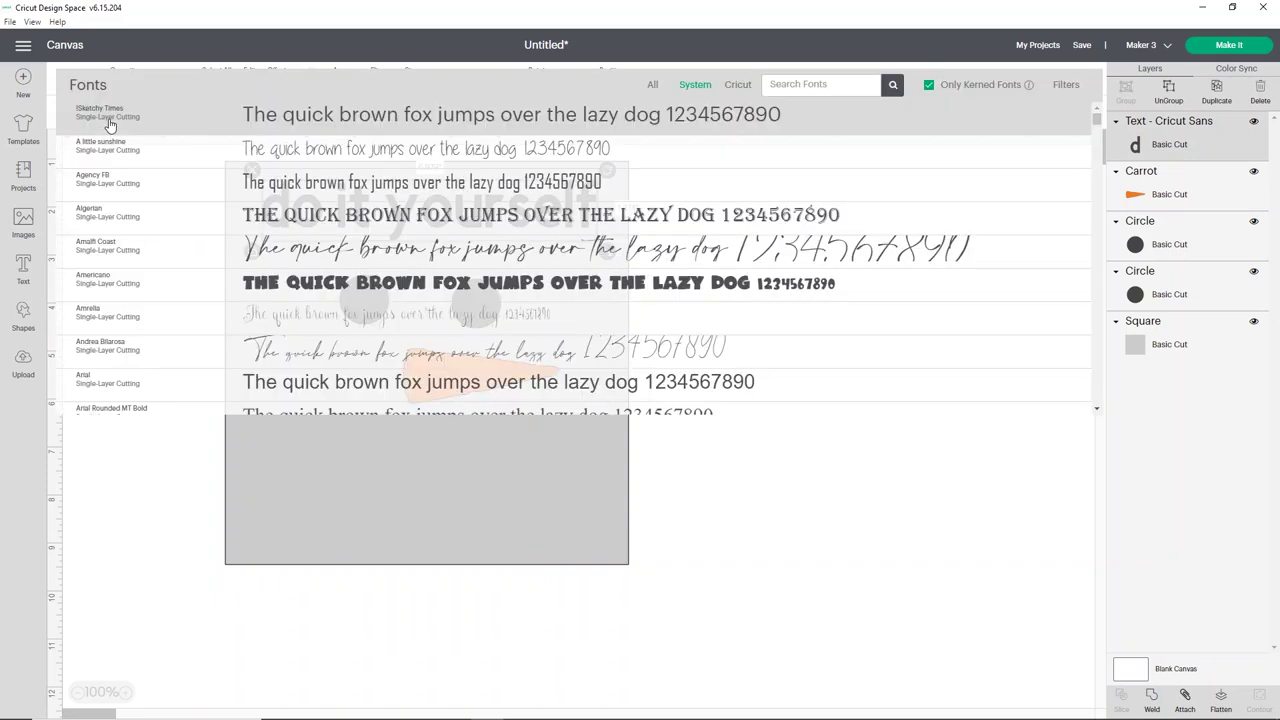
left_click(688, 87)
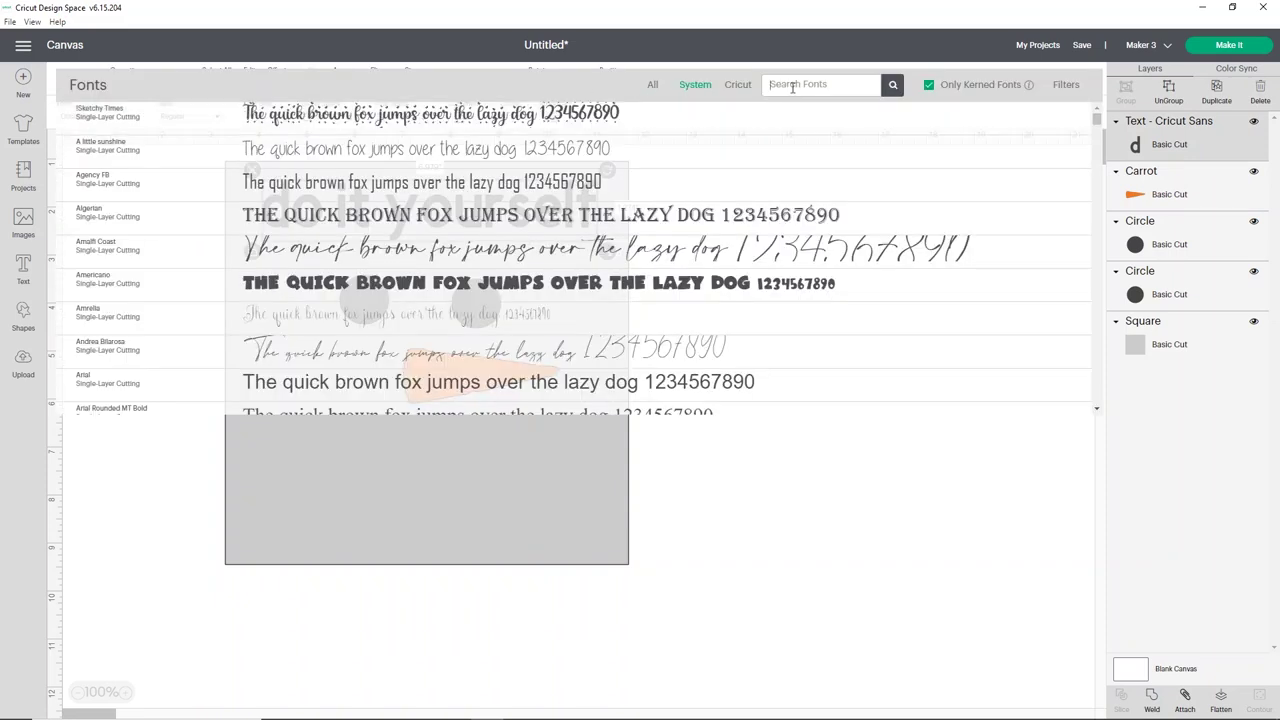
left_click(793, 87)
type("little")
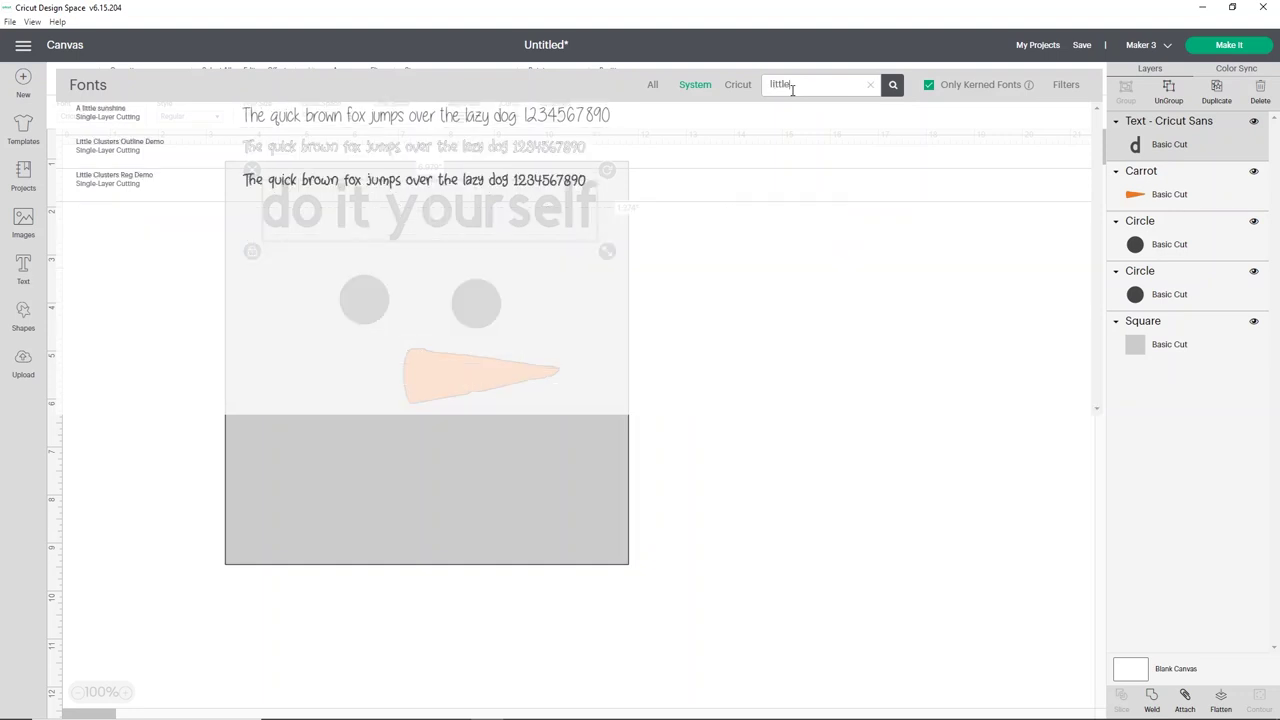
left_click(228, 191)
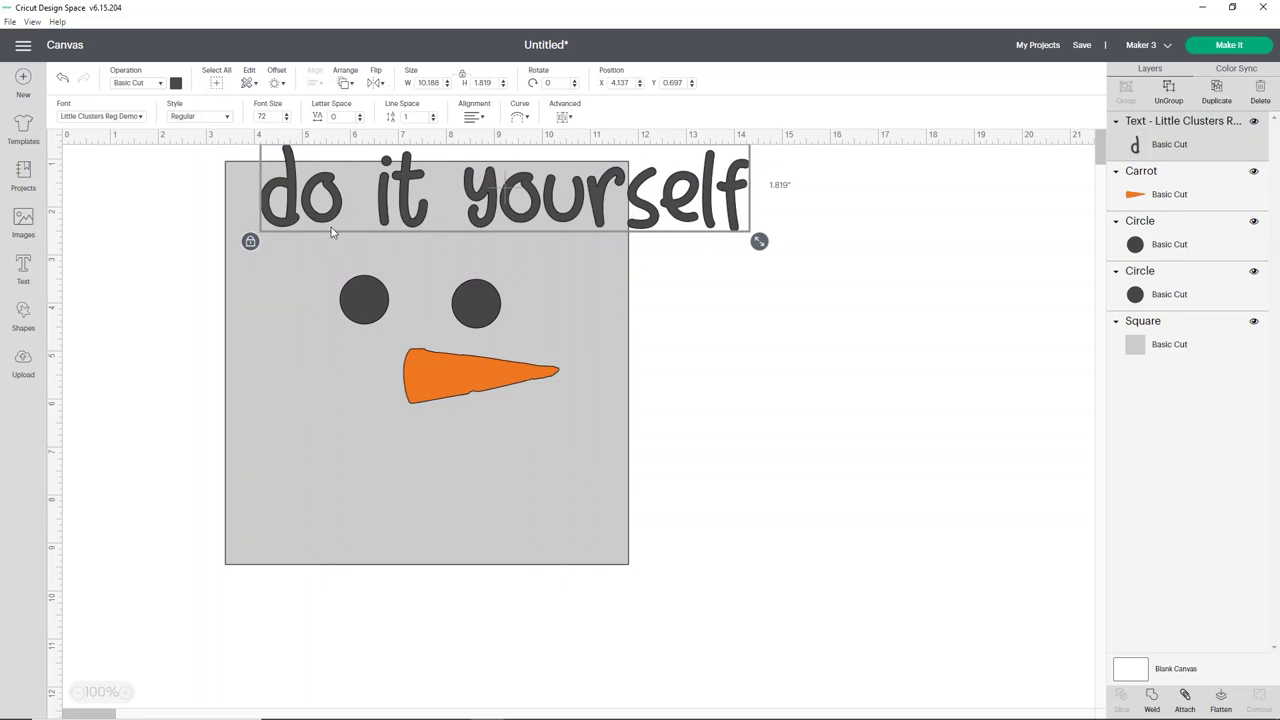
Scale down the "do it yourself" text to fit across the square's upper edge, and lower the carrot and both eye circles.
left_click_drag(759, 241, 549, 209)
left_click_drag(502, 396, 489, 465)
left_click_drag(486, 320, 471, 408)
left_click_drag(364, 283, 377, 371)
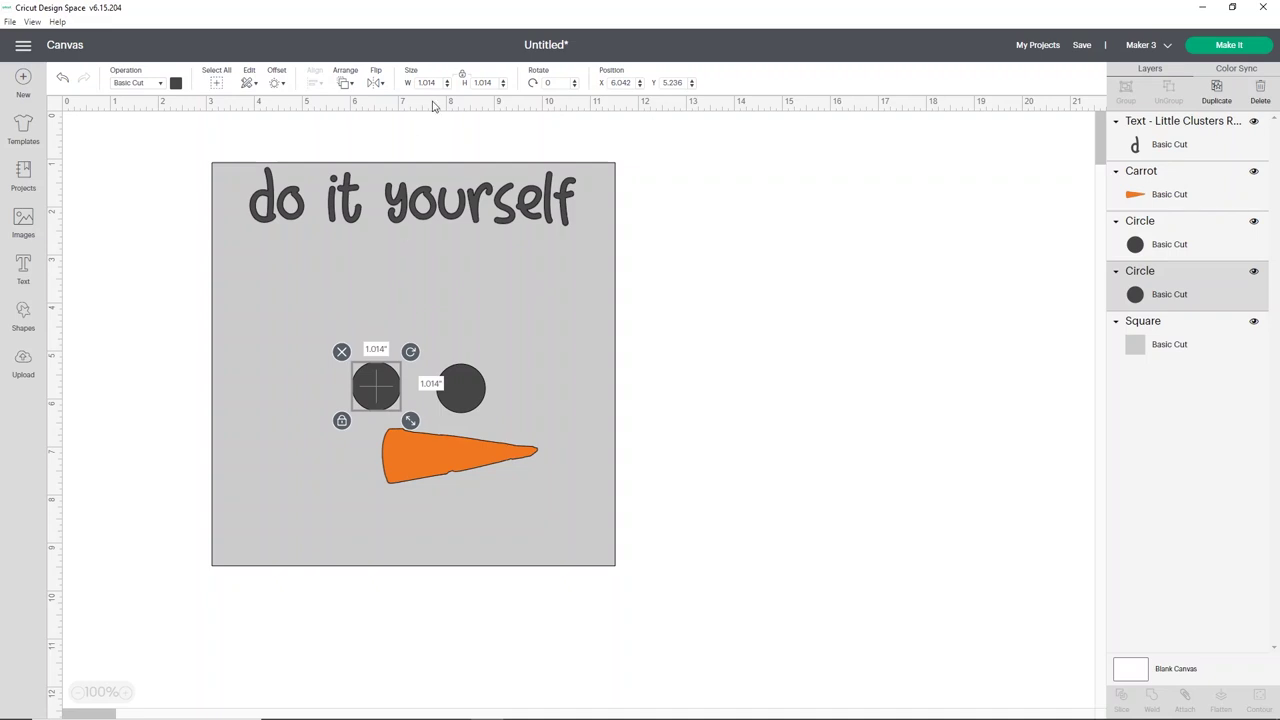
Add the text "snowman" and place it directly beneath "do it yourself" on the square.
left_click(20, 268)
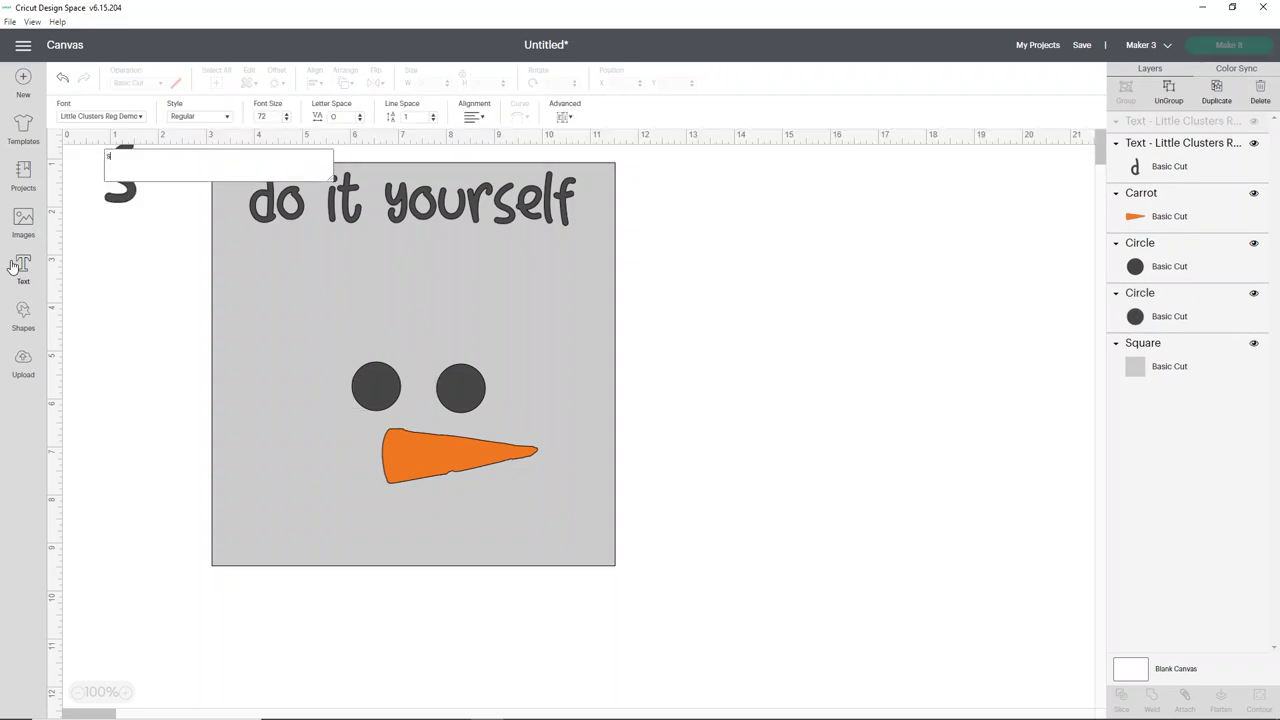
type("snowman")
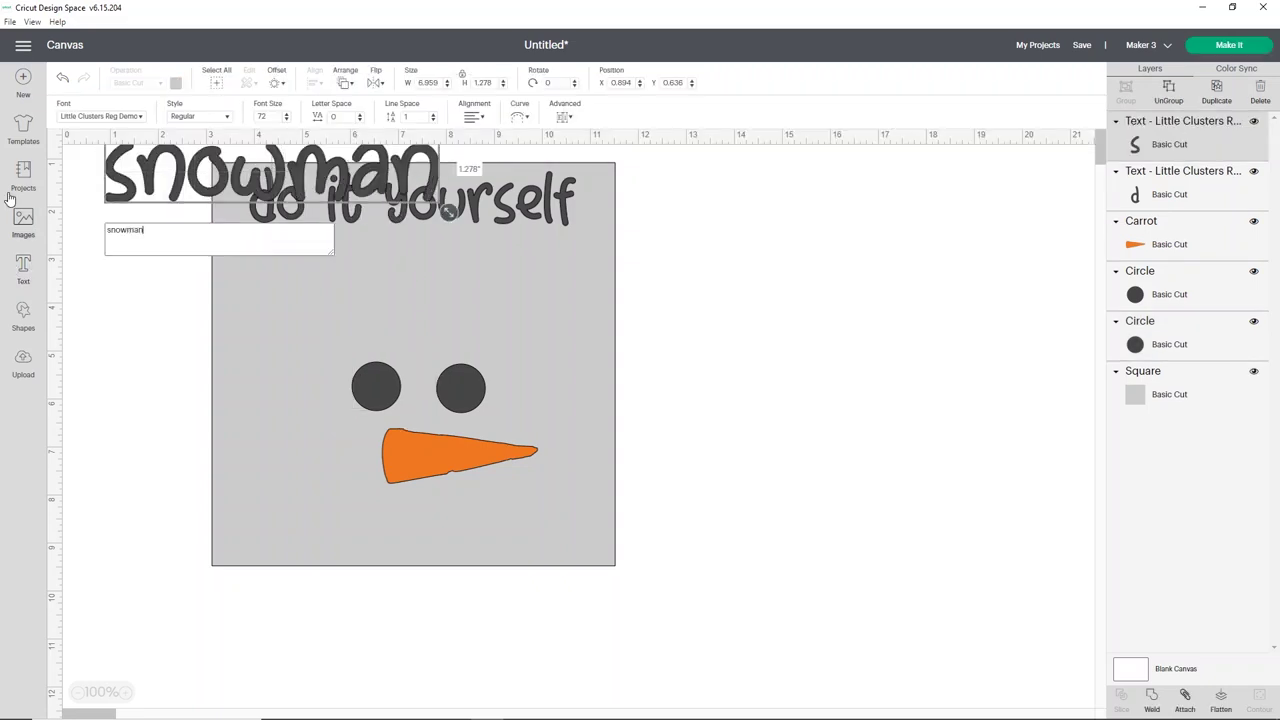
left_click_drag(166, 165, 310, 258)
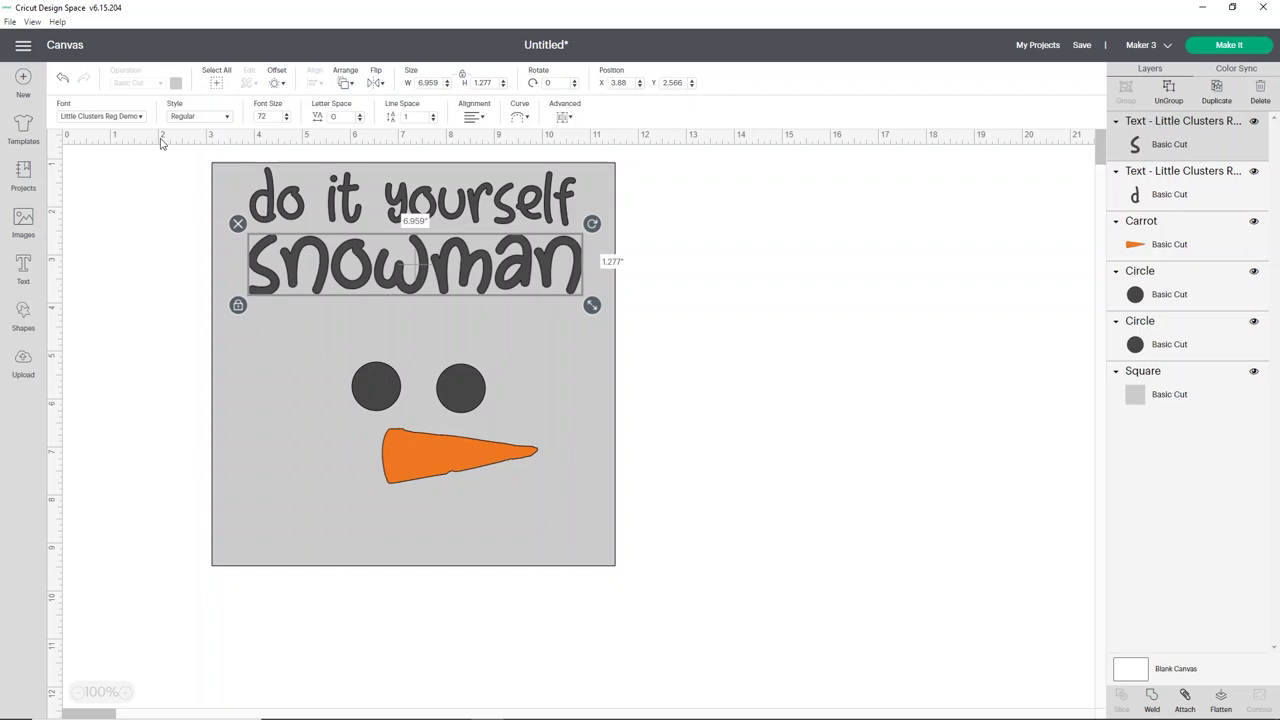
Change the "snowman" text to the Austin Hearts system font.
left_click(140, 116)
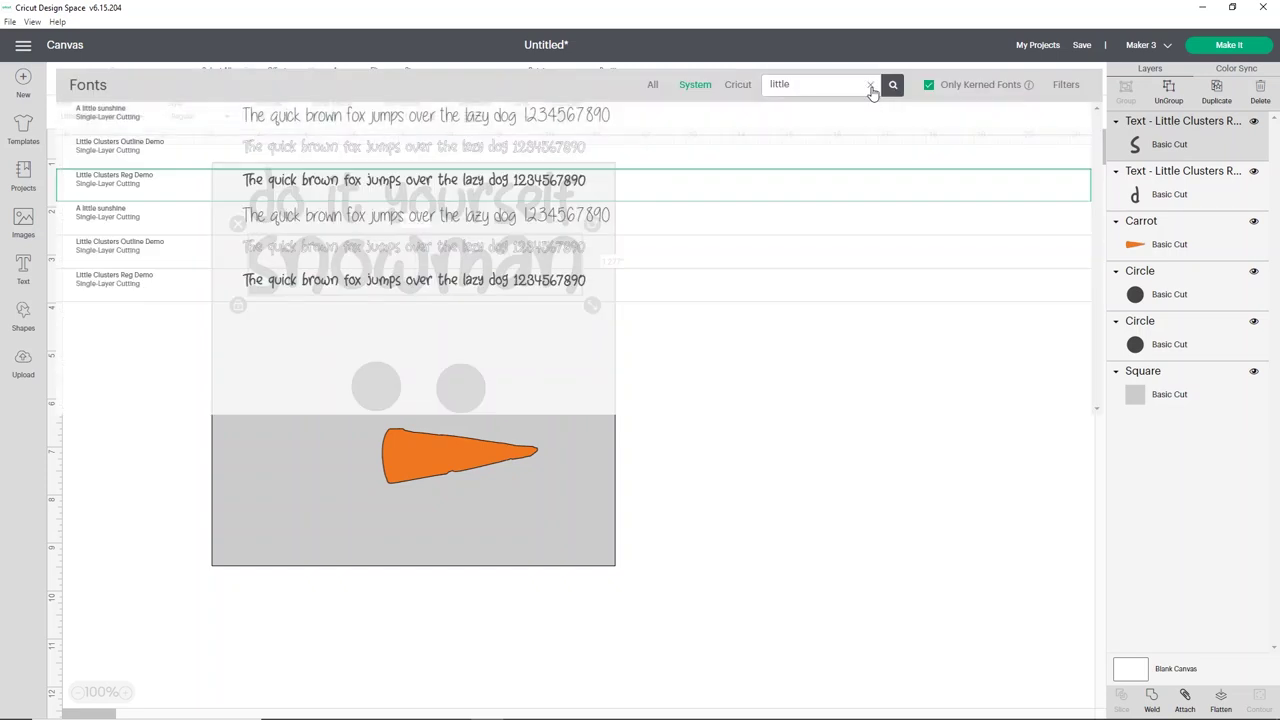
left_click(871, 86)
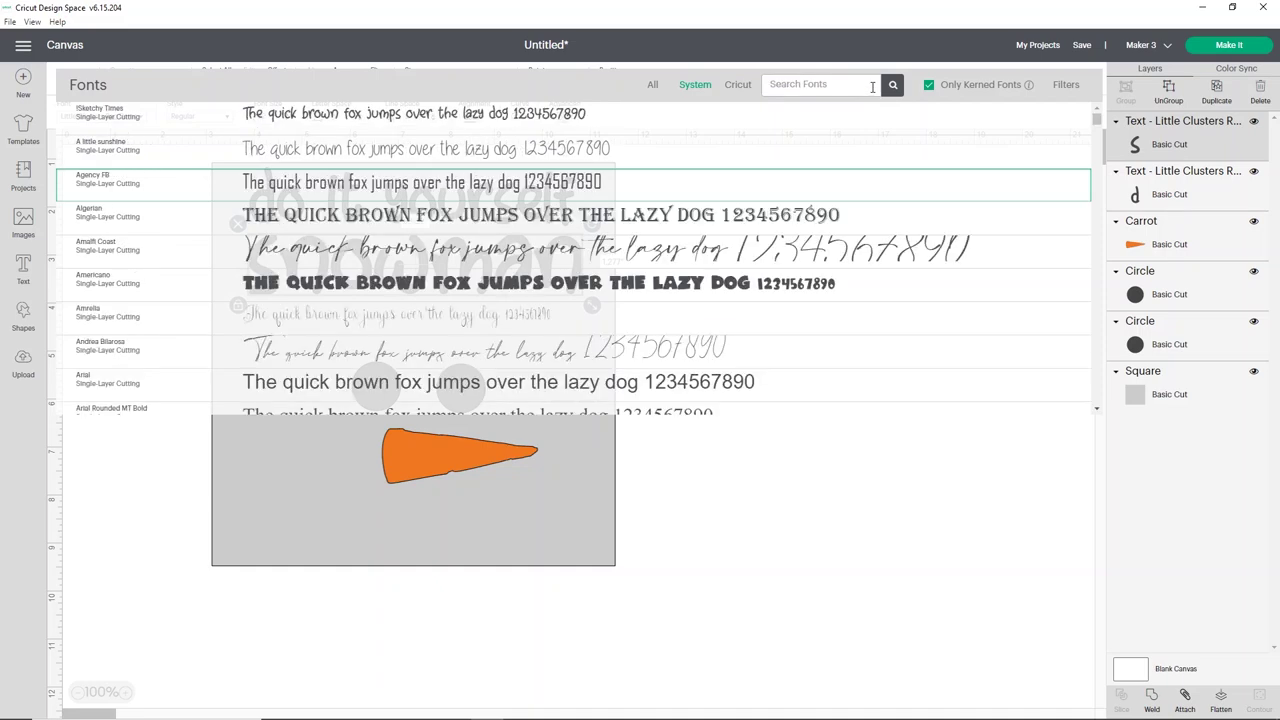
scroll(702, 207, "down", 3)
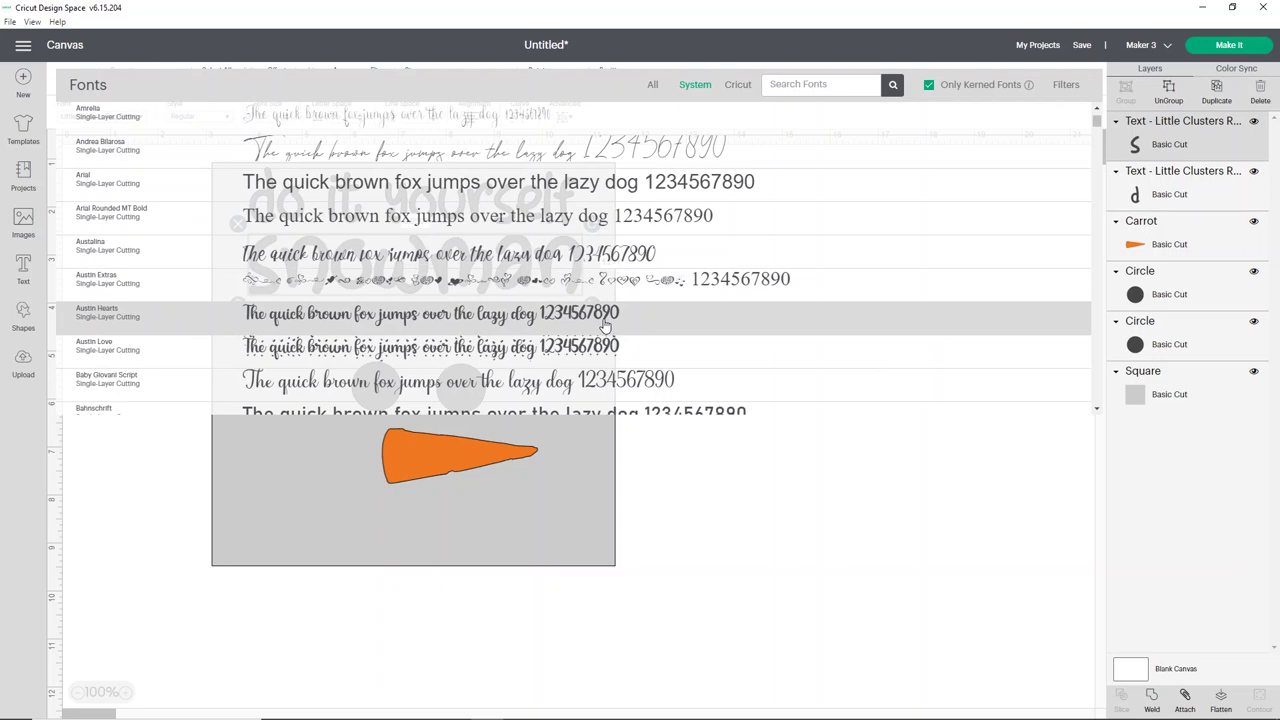
left_click(351, 315)
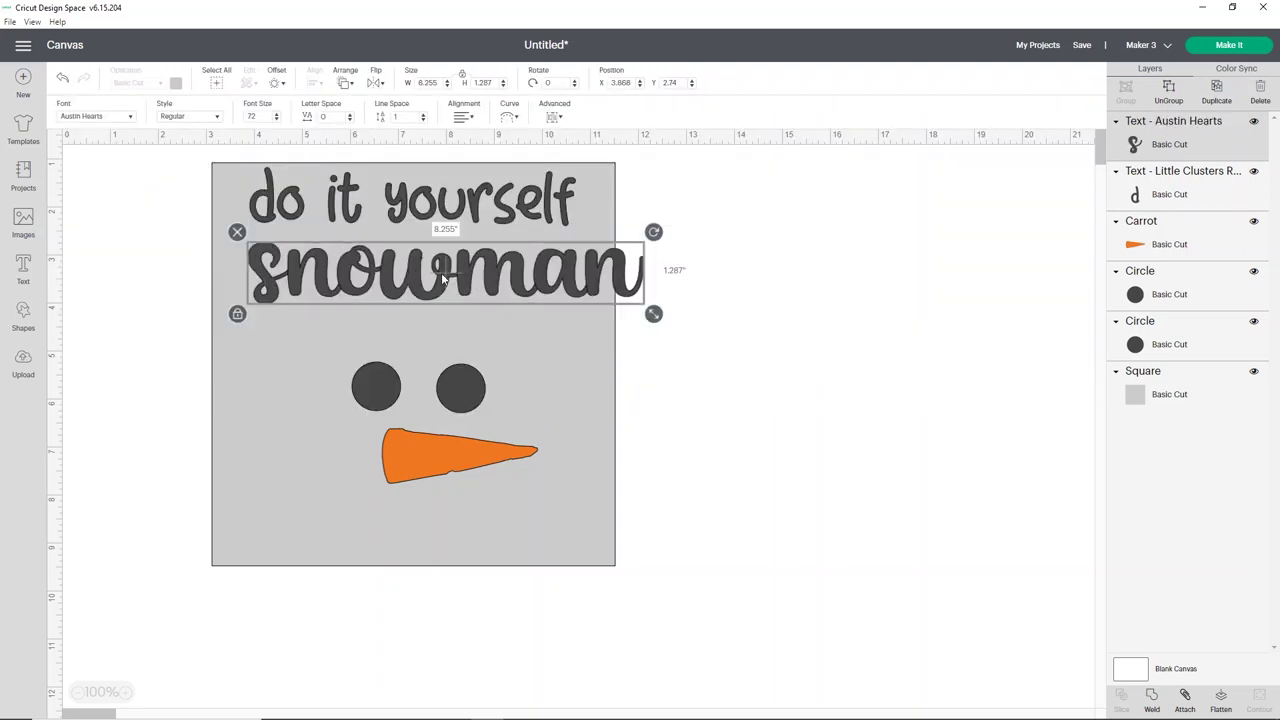
Resize the "snowman" text to about 7.8" wide and position it beneath "do it yourself" within the square.
left_click_drag(660, 318, 599, 306)
left_click_drag(440, 270, 437, 265)
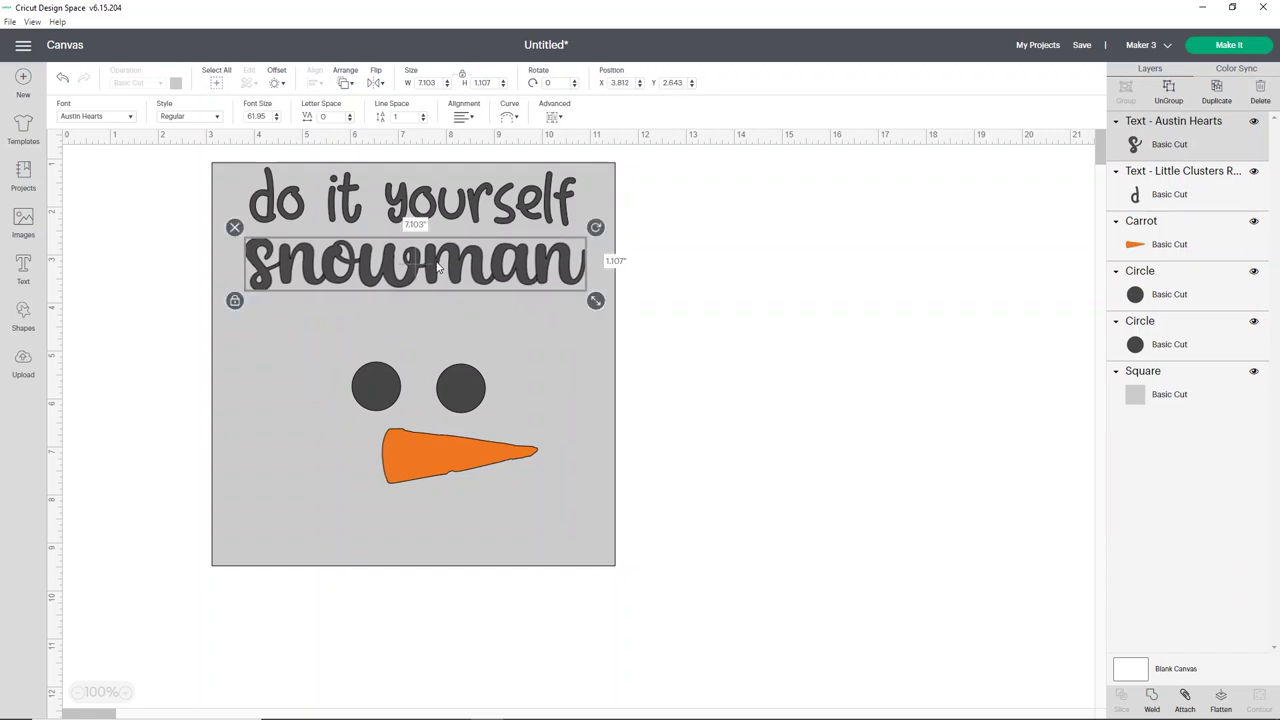
left_click_drag(455, 278, 443, 276)
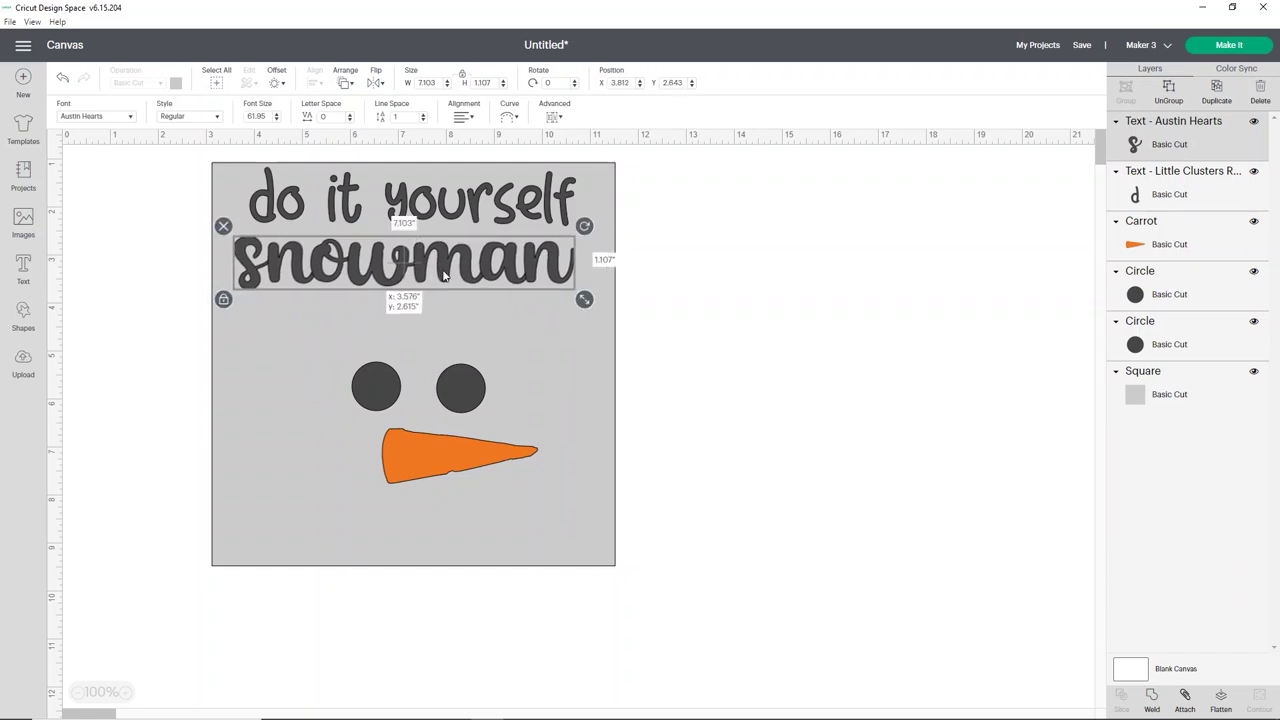
left_click_drag(590, 303, 553, 281)
left_click(142, 265)
Recolor the "snowman" text dark red.
left_click(301, 268)
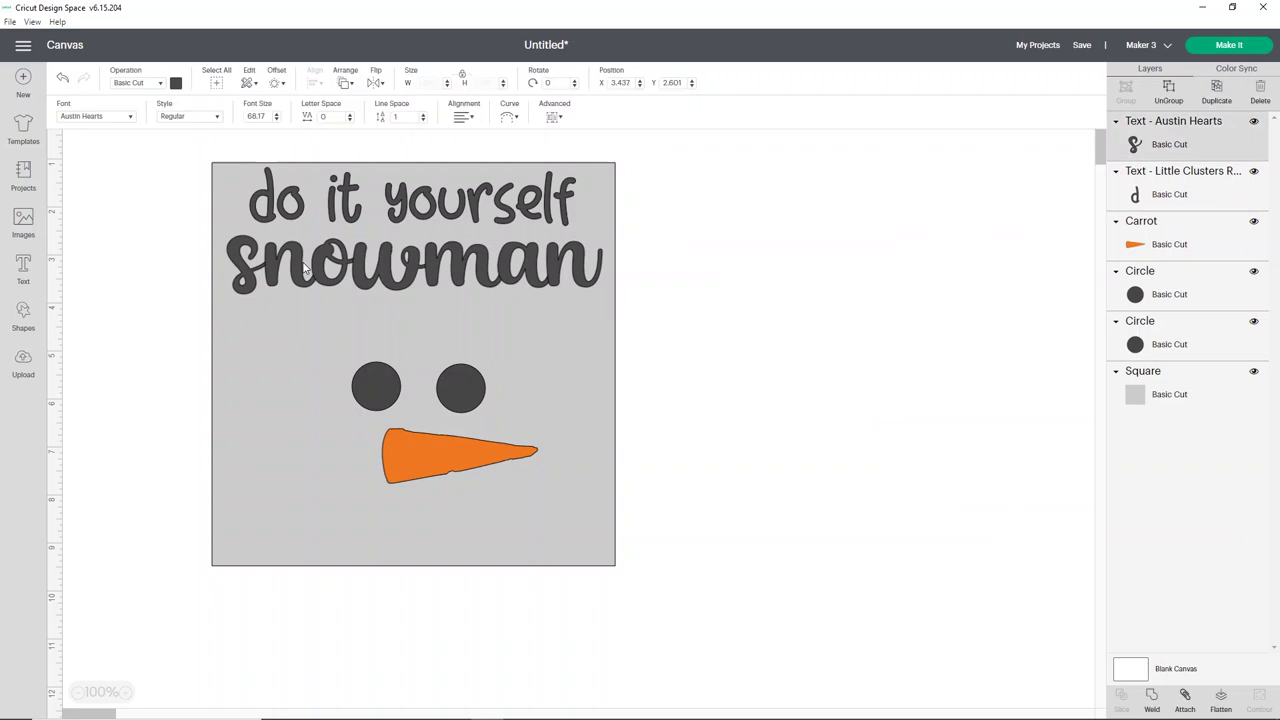
left_click(175, 84)
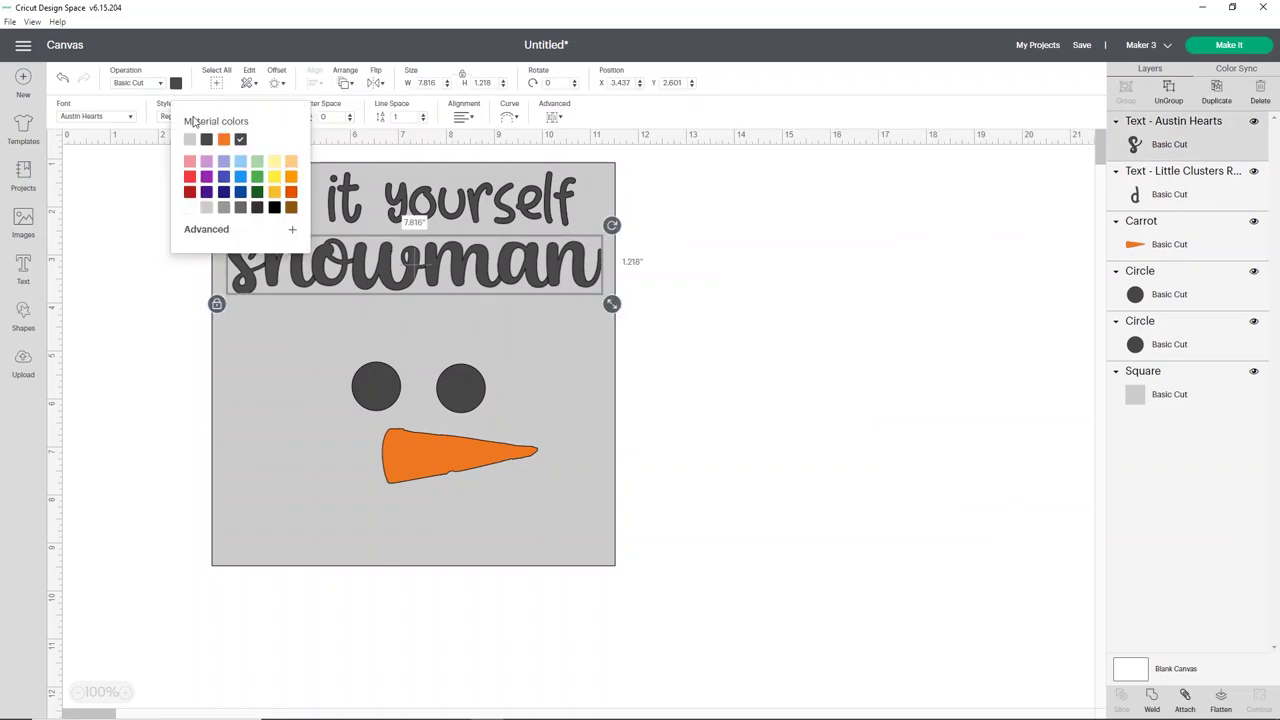
left_click(190, 192)
left_click(126, 287)
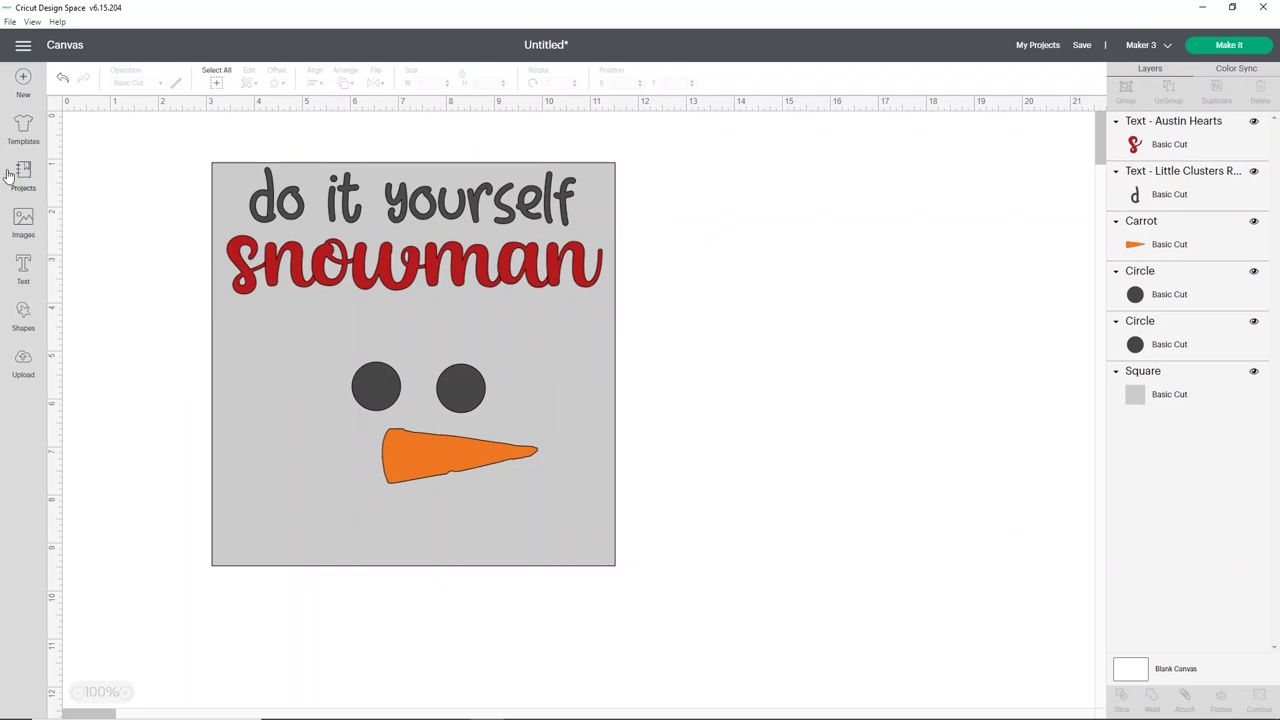
Add the text "KIT" and move it below the "snowman" line, overlapping the square's edge.
left_click(24, 266)
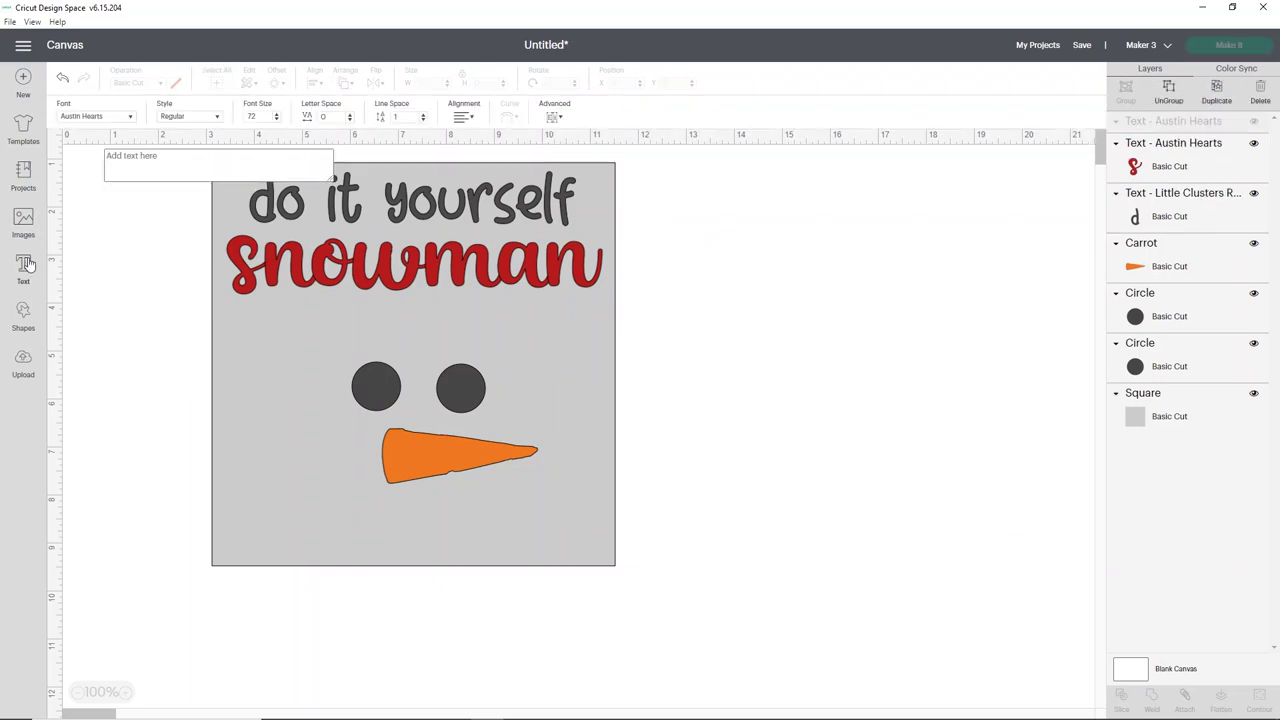
type("KIT")
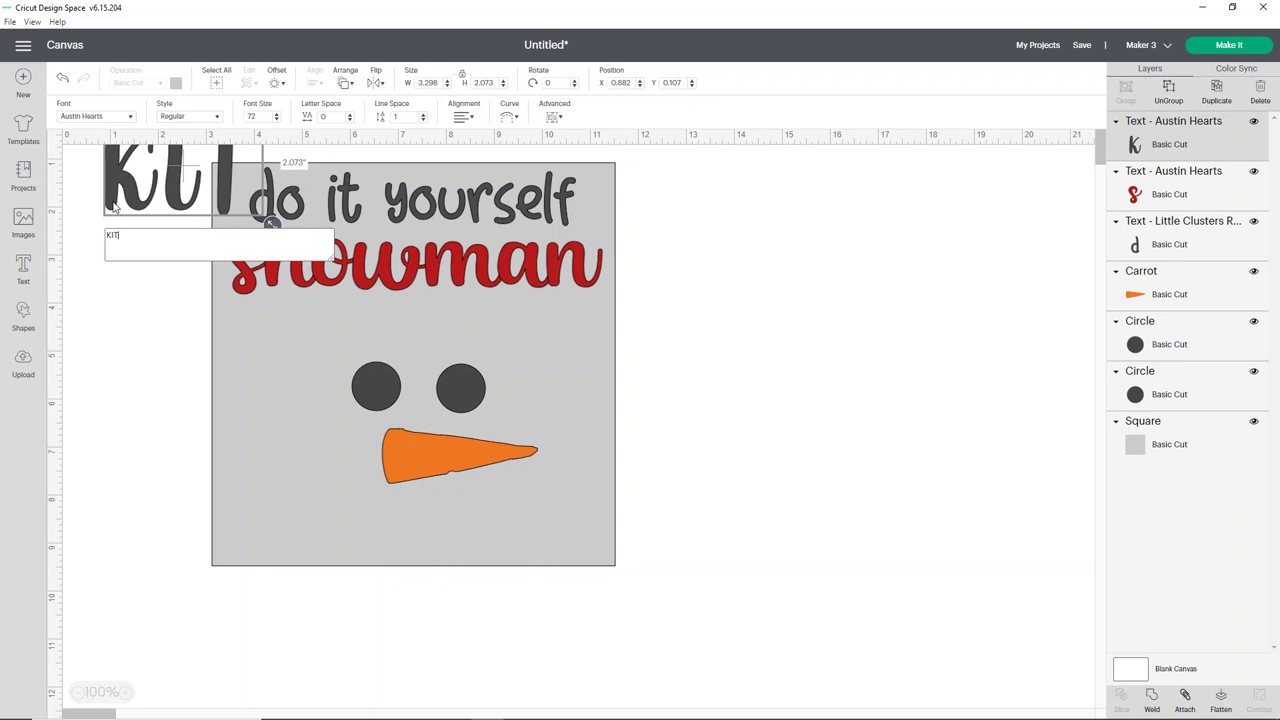
left_click_drag(113, 207, 142, 363)
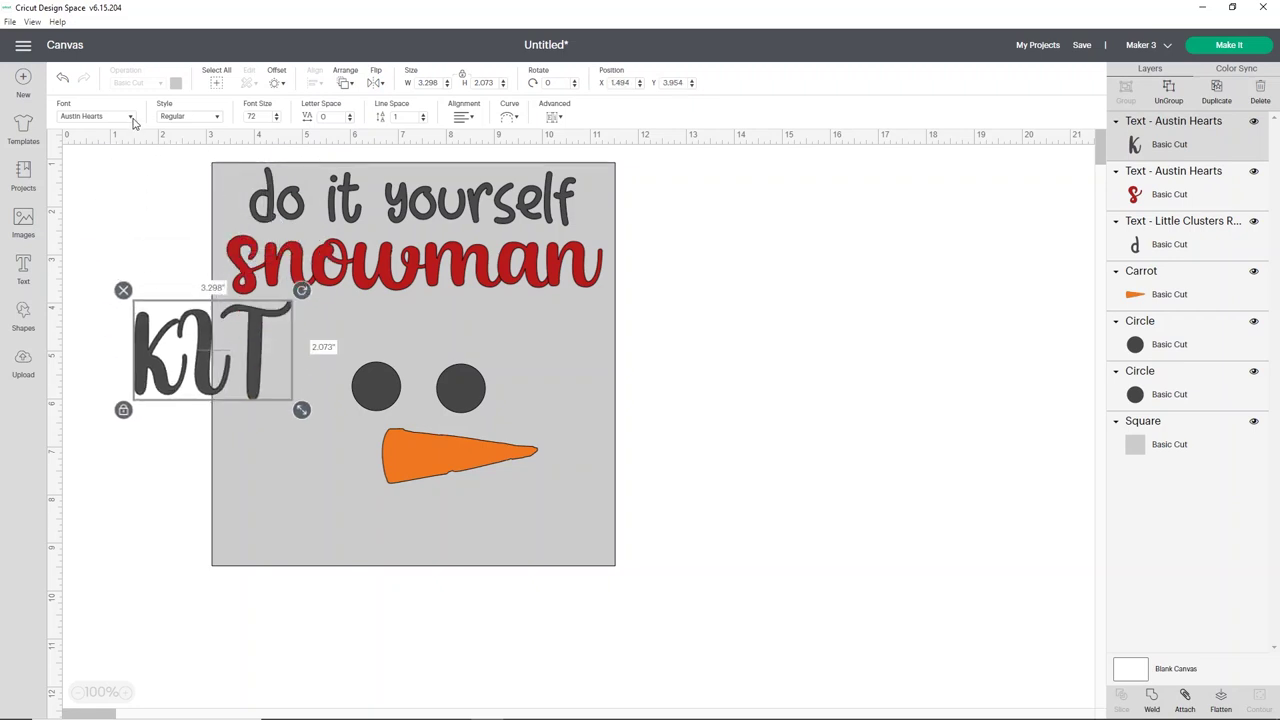
Set "KIT" in Little Clusters Reg Demo and place it between "snowman" and the eyes at about 2.07" wide.
left_click(132, 117)
type("little")
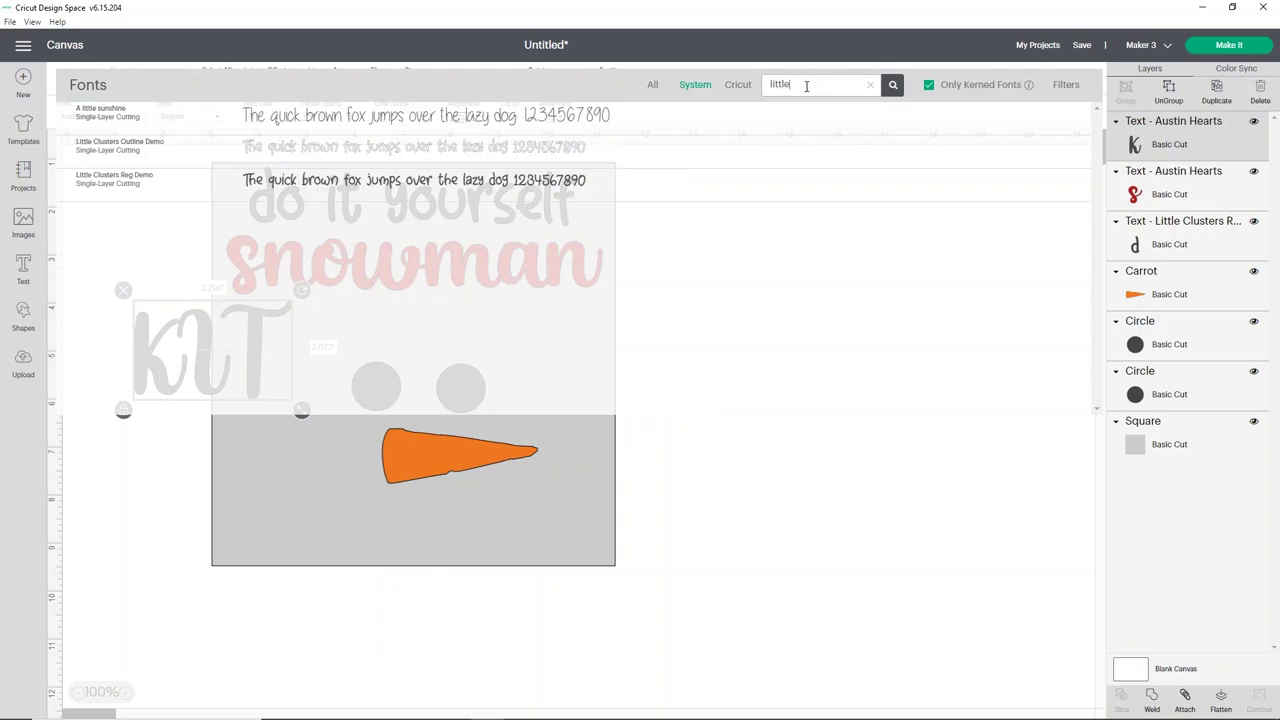
left_click(364, 184)
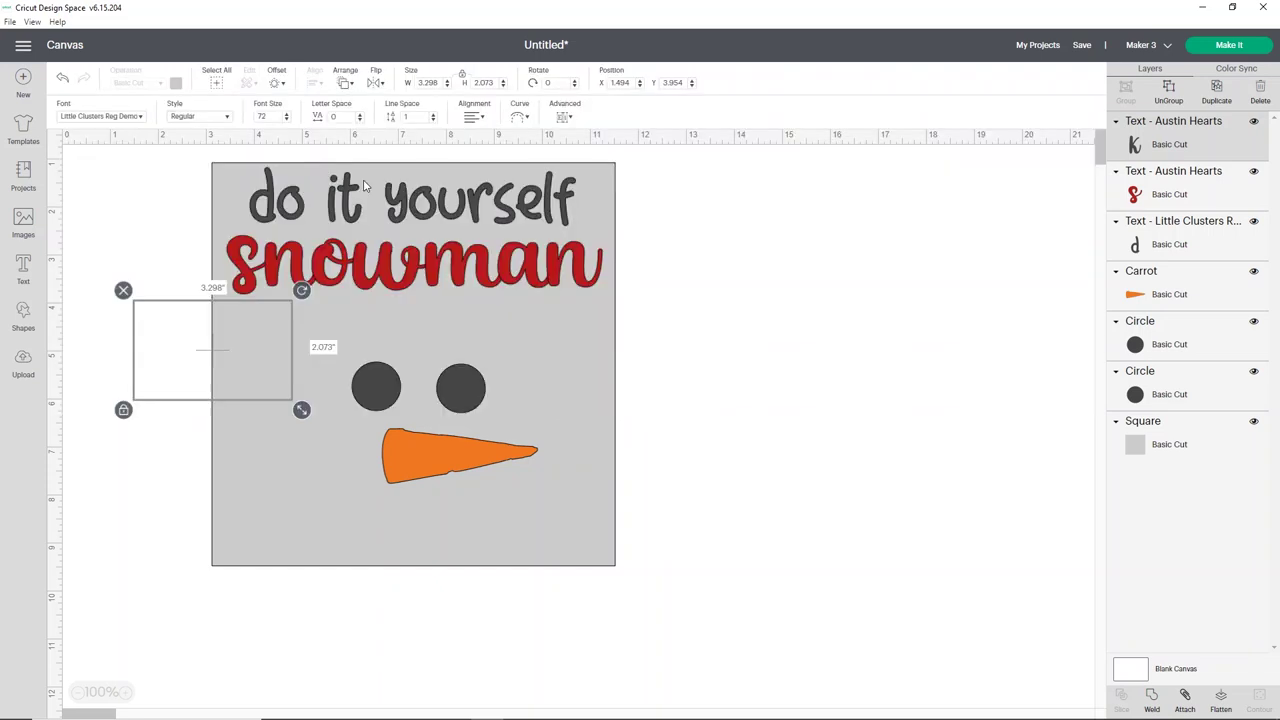
left_click_drag(240, 372, 445, 350)
left_click_drag(498, 386, 461, 365)
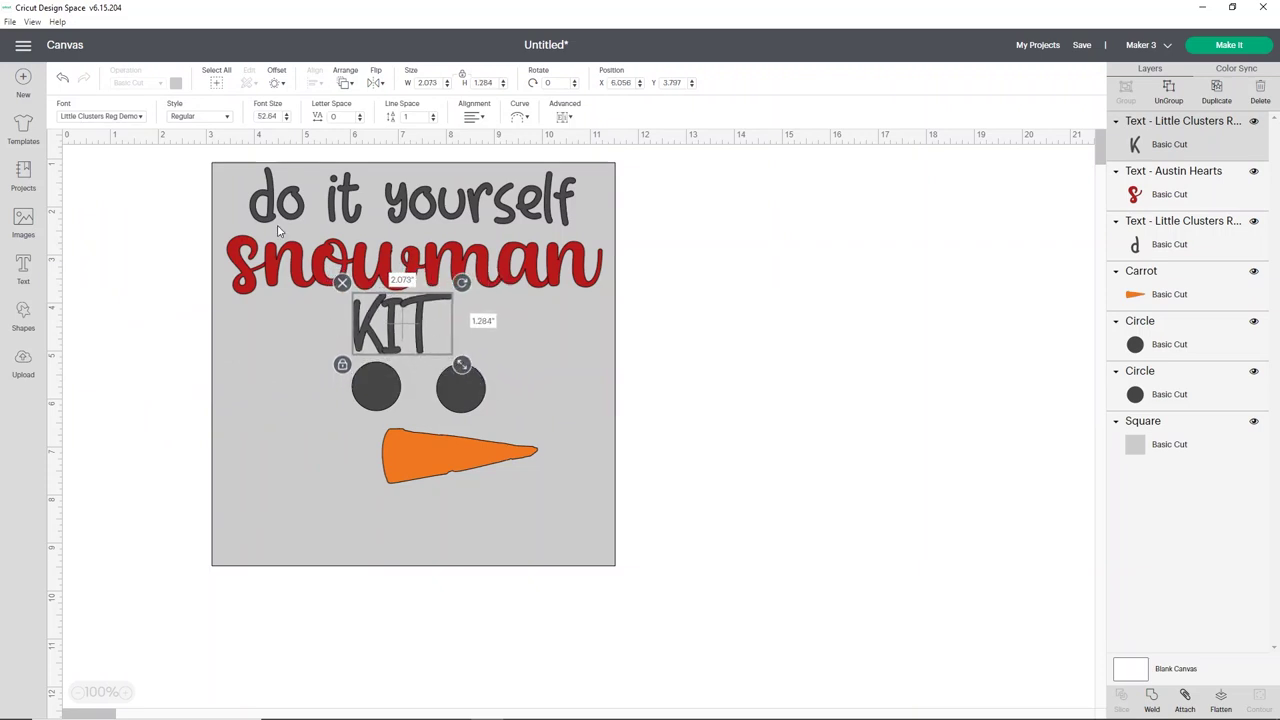
Change the "KIT" text to the Bahnschrift system font.
left_click(119, 117)
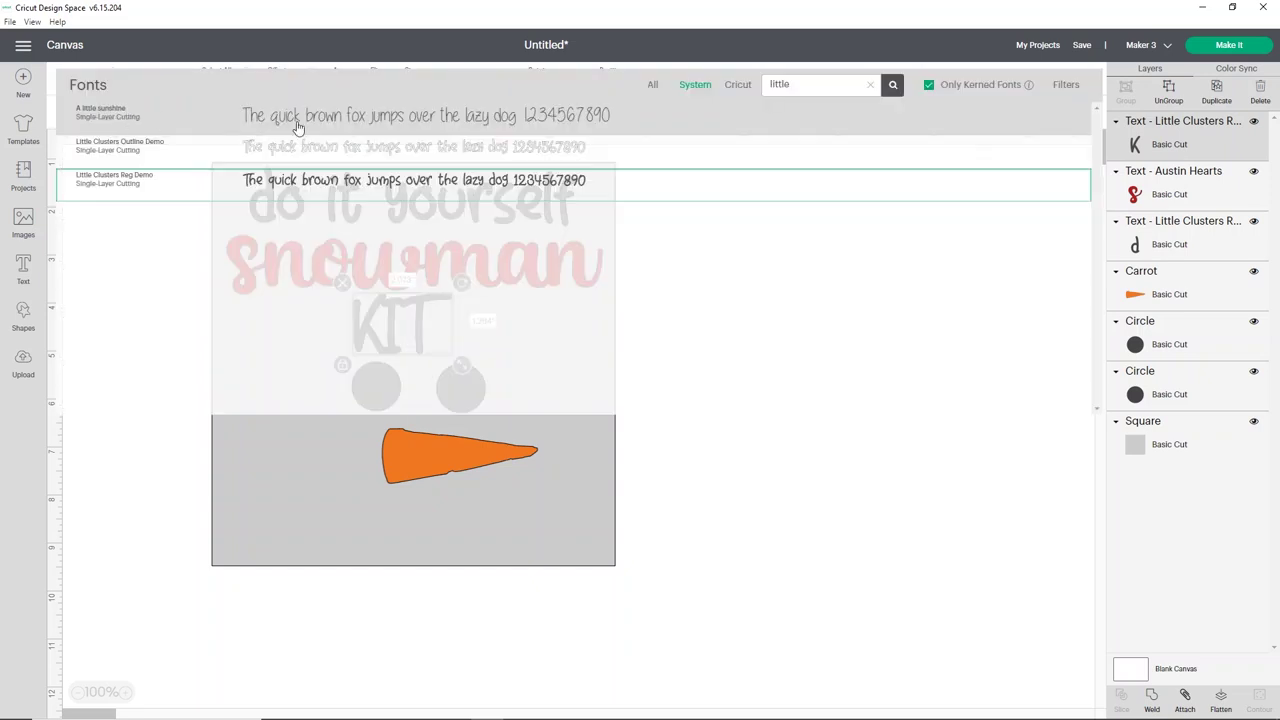
left_click(871, 87)
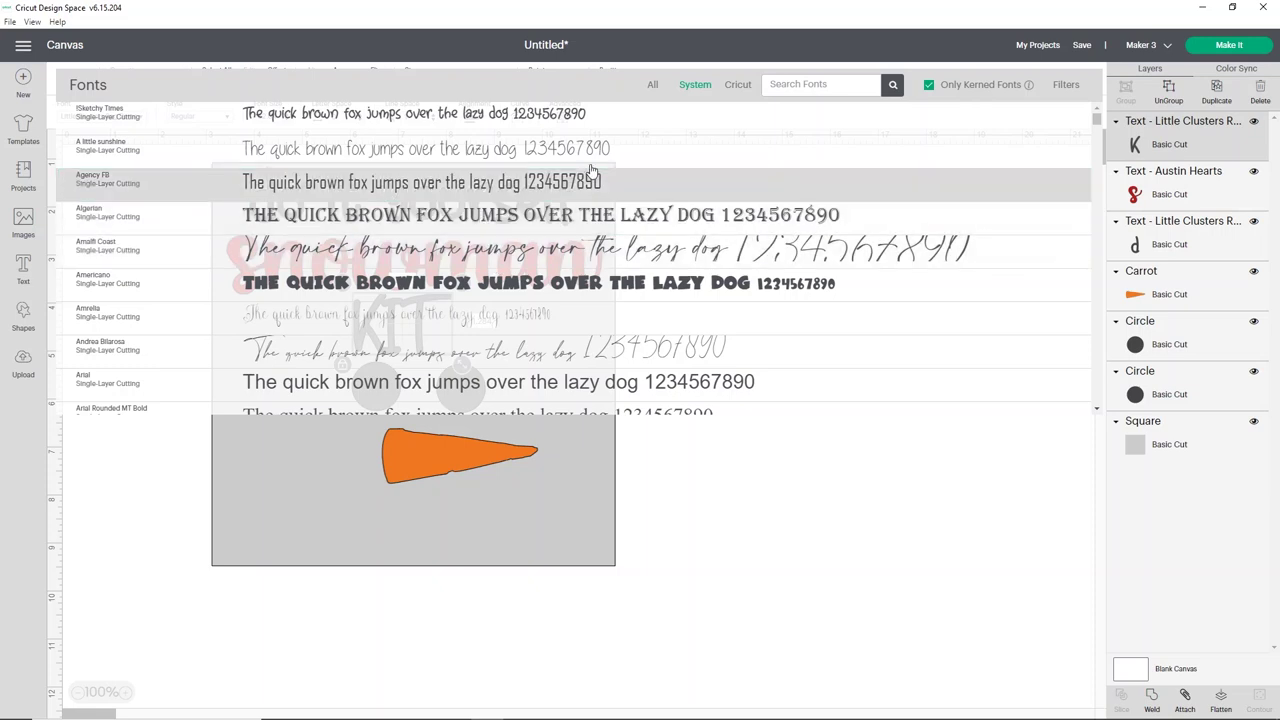
scroll(445, 125, "down", 5)
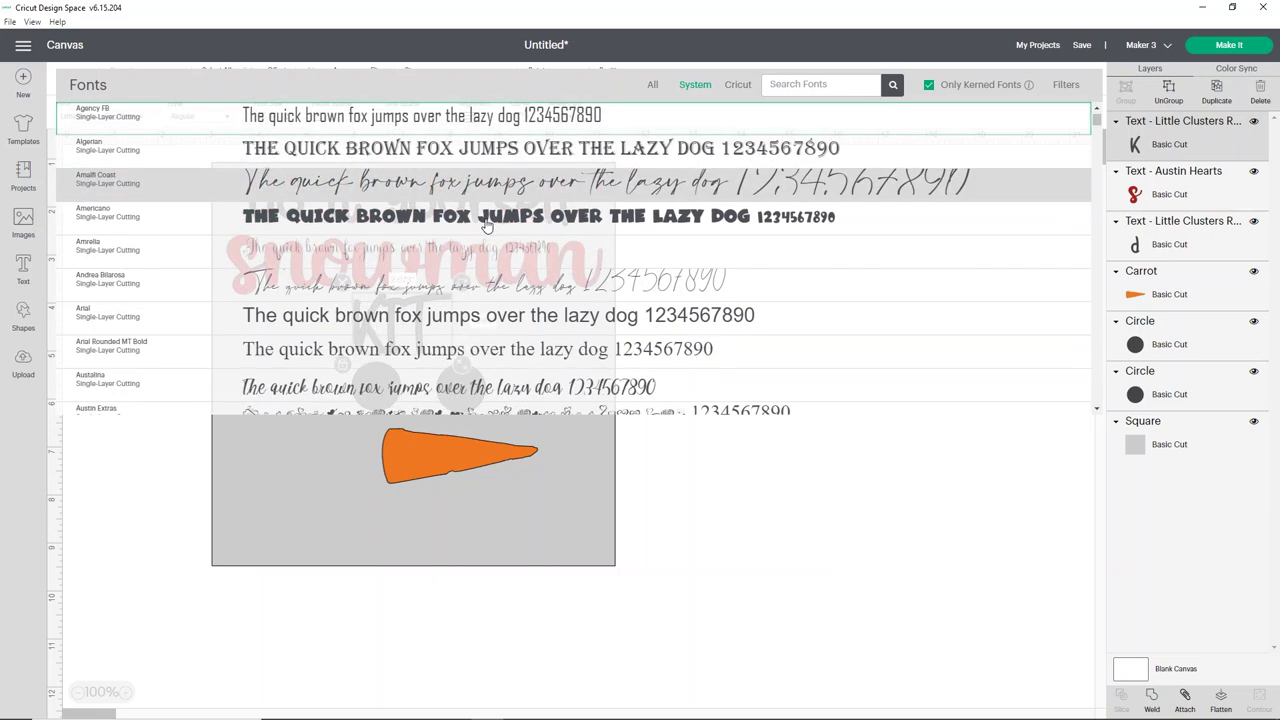
scroll(488, 229, "down", 2)
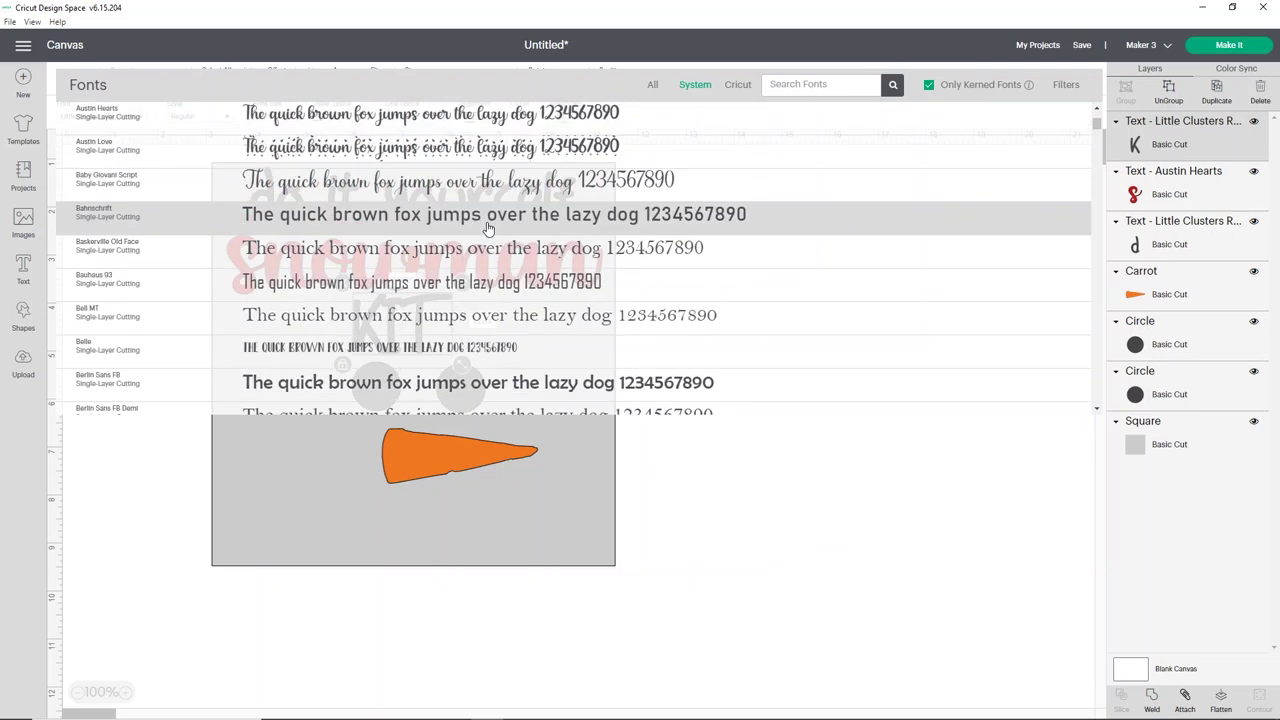
left_click(488, 229)
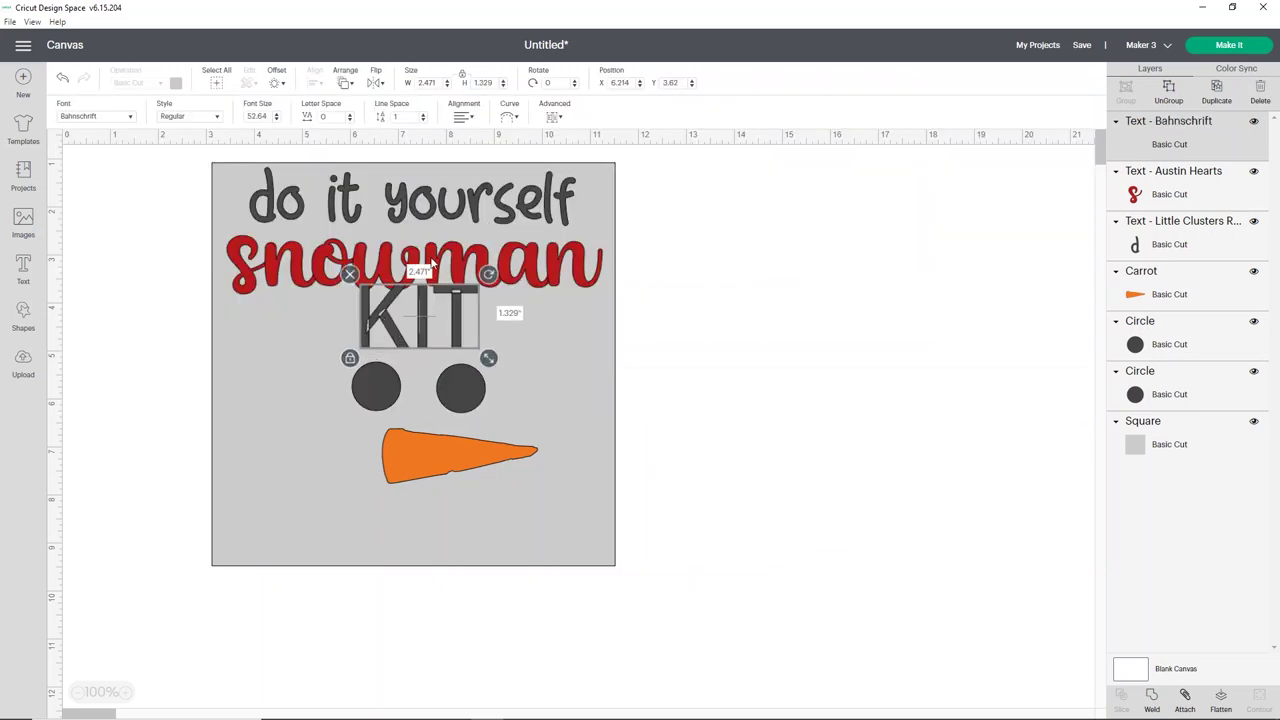
Change the "KIT" text to the Bodoni MT font and place it roughly centered between "snowman" and the eyes.
left_click_drag(441, 333, 453, 320)
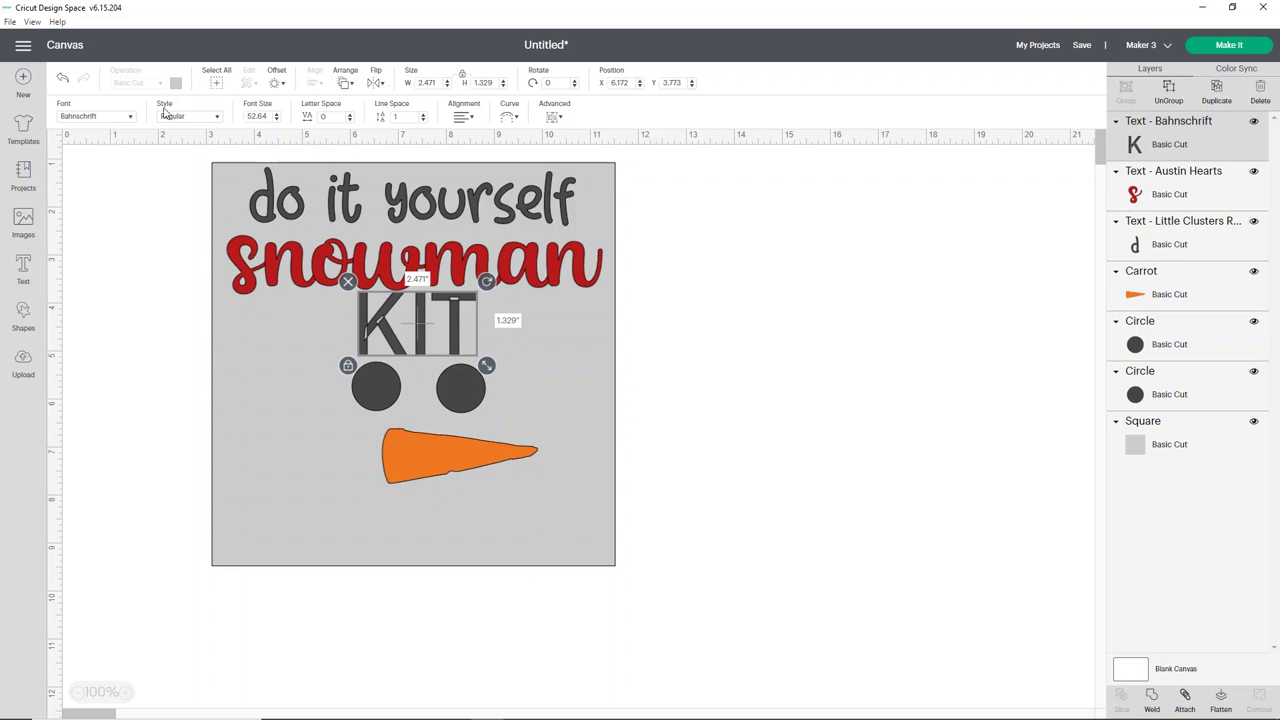
left_click(127, 117)
scroll(466, 282, "down", 5)
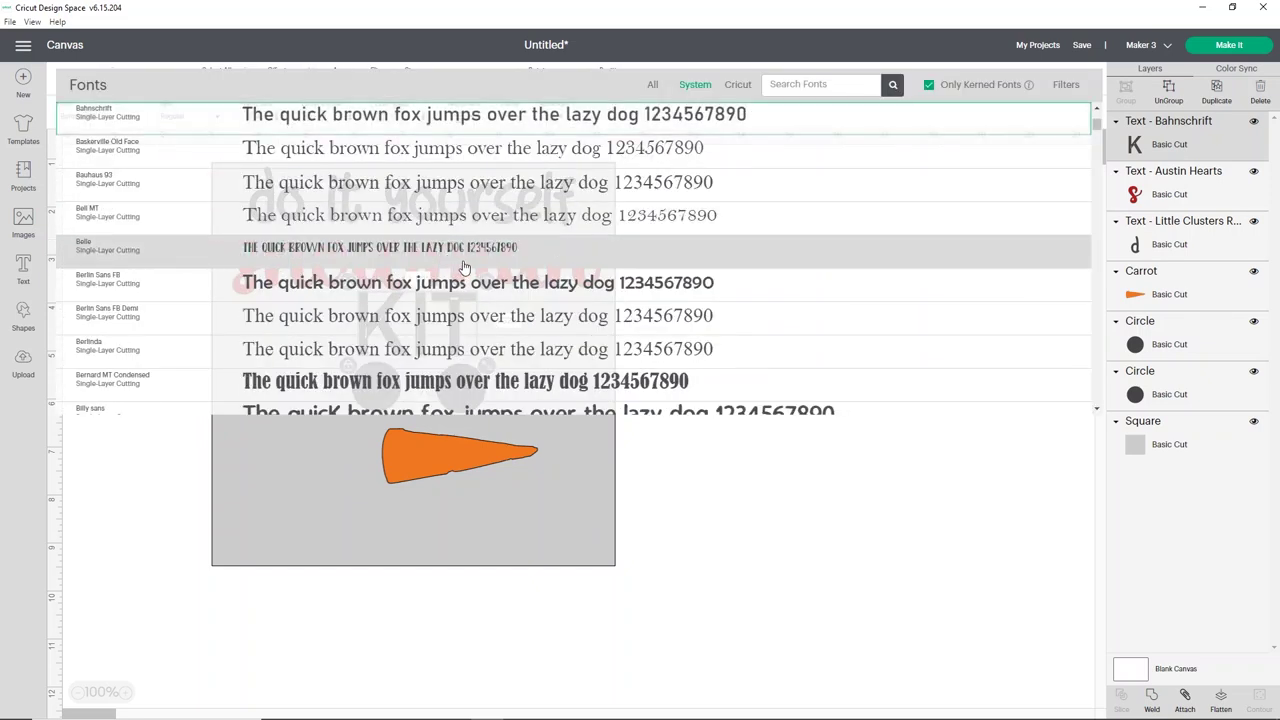
scroll(467, 282, "down", 2)
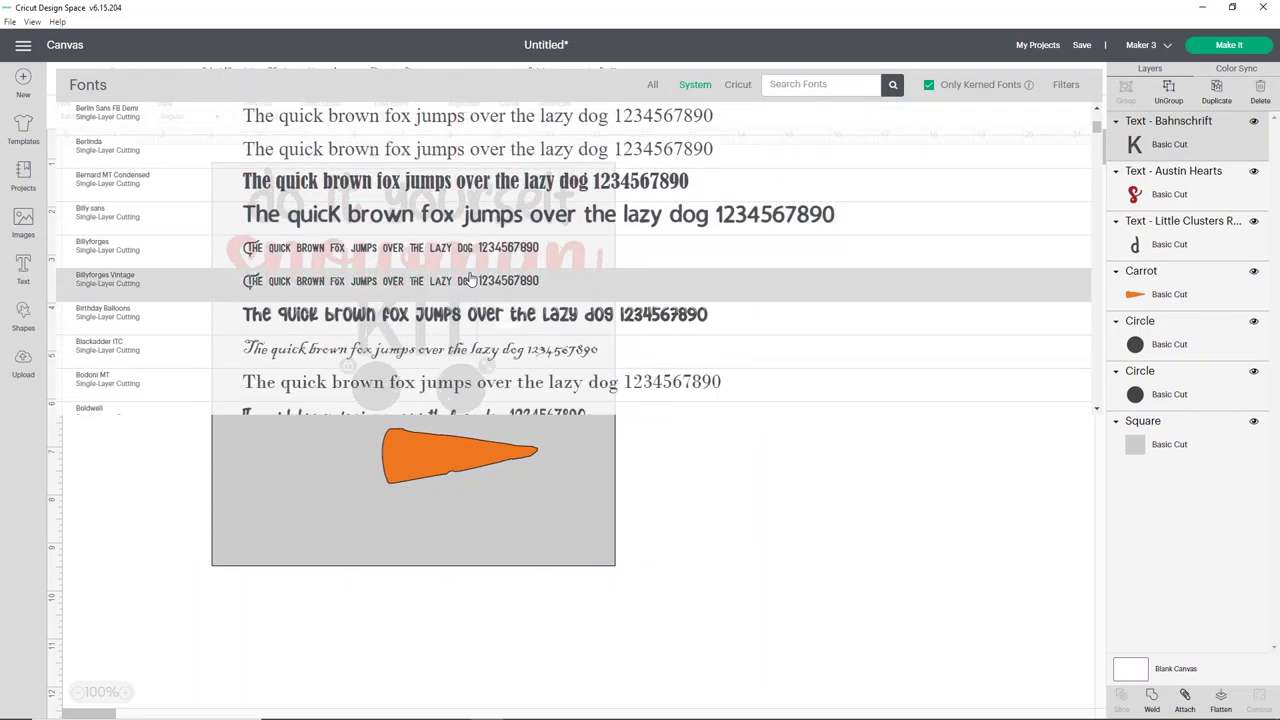
scroll(470, 280, "down", 4)
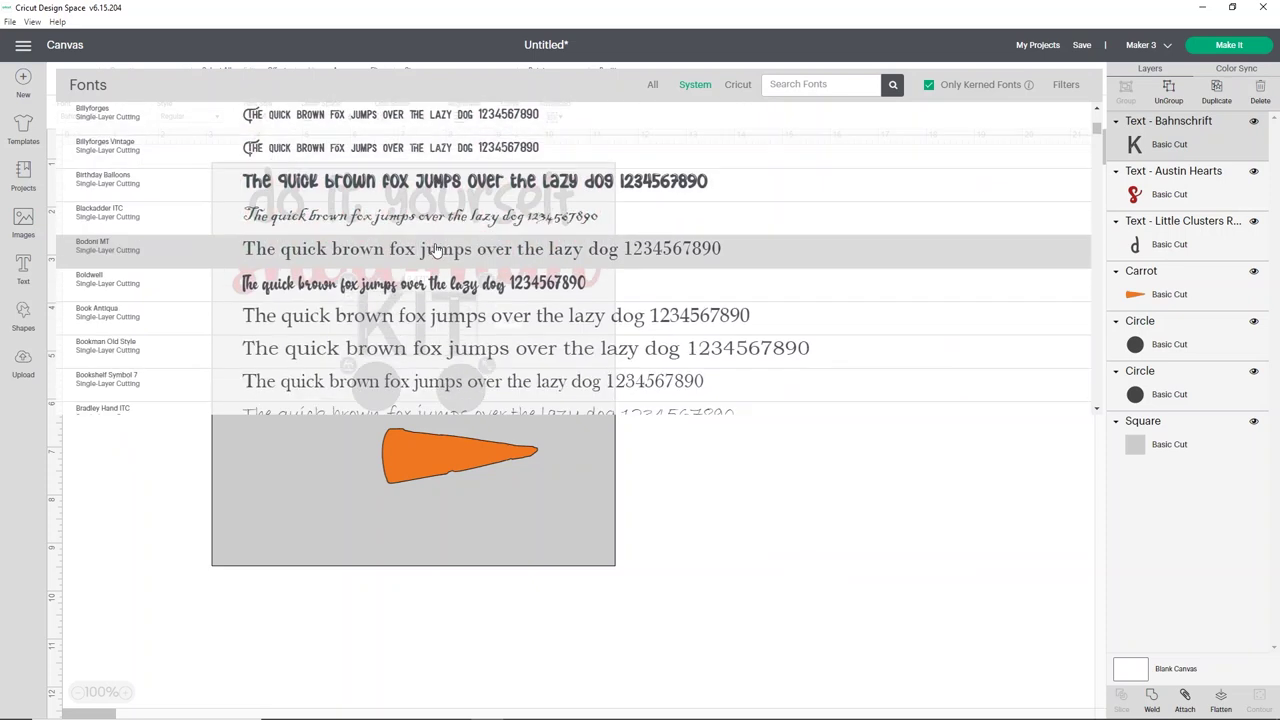
left_click(436, 250)
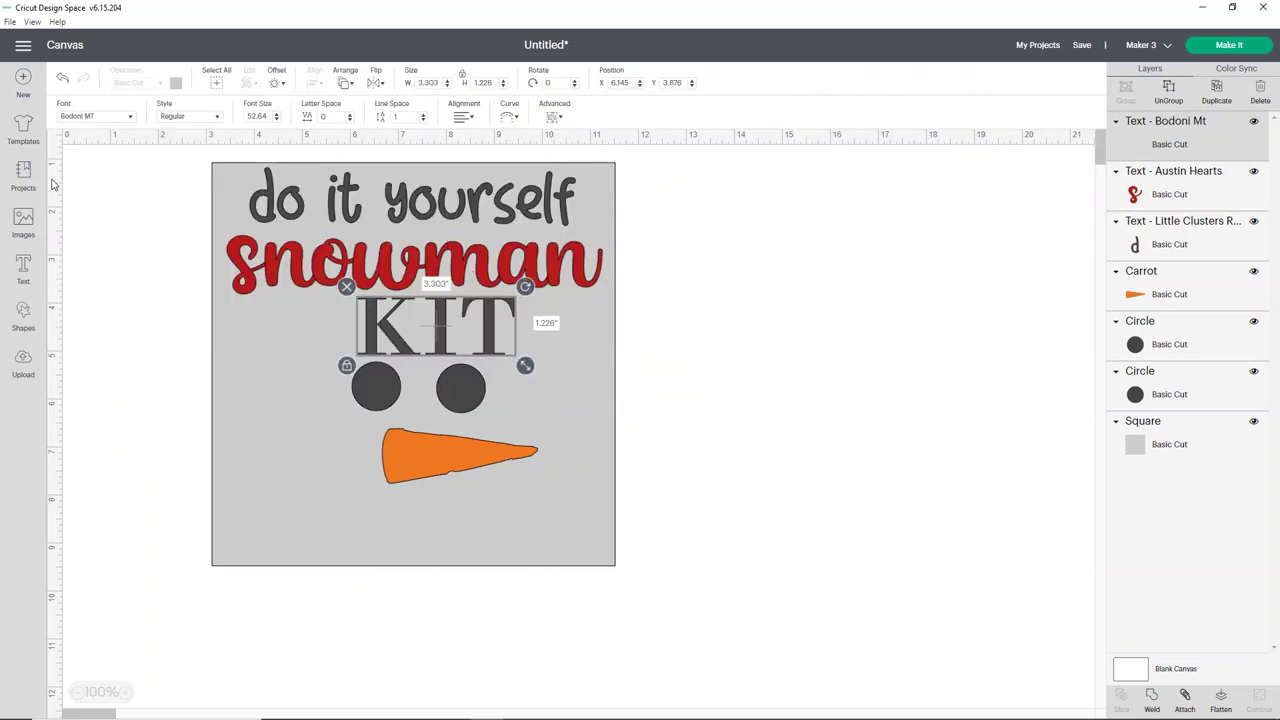
left_click_drag(441, 341, 409, 339)
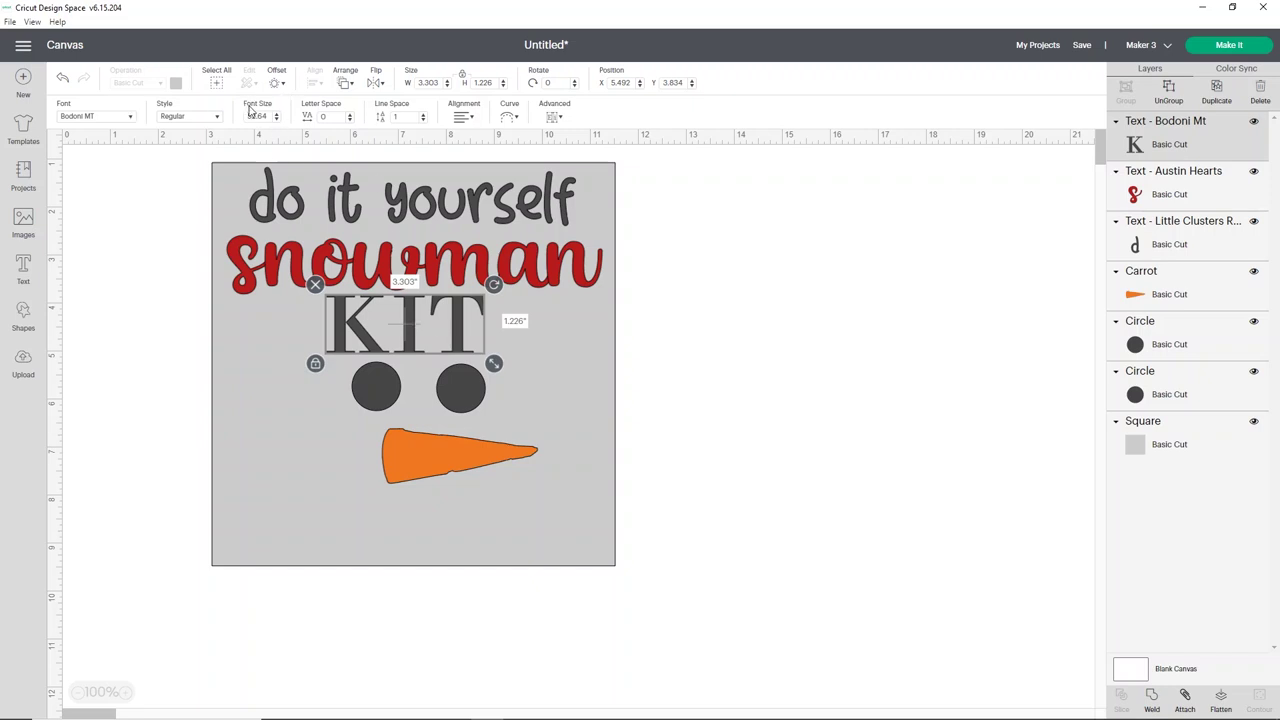
left_click(160, 245)
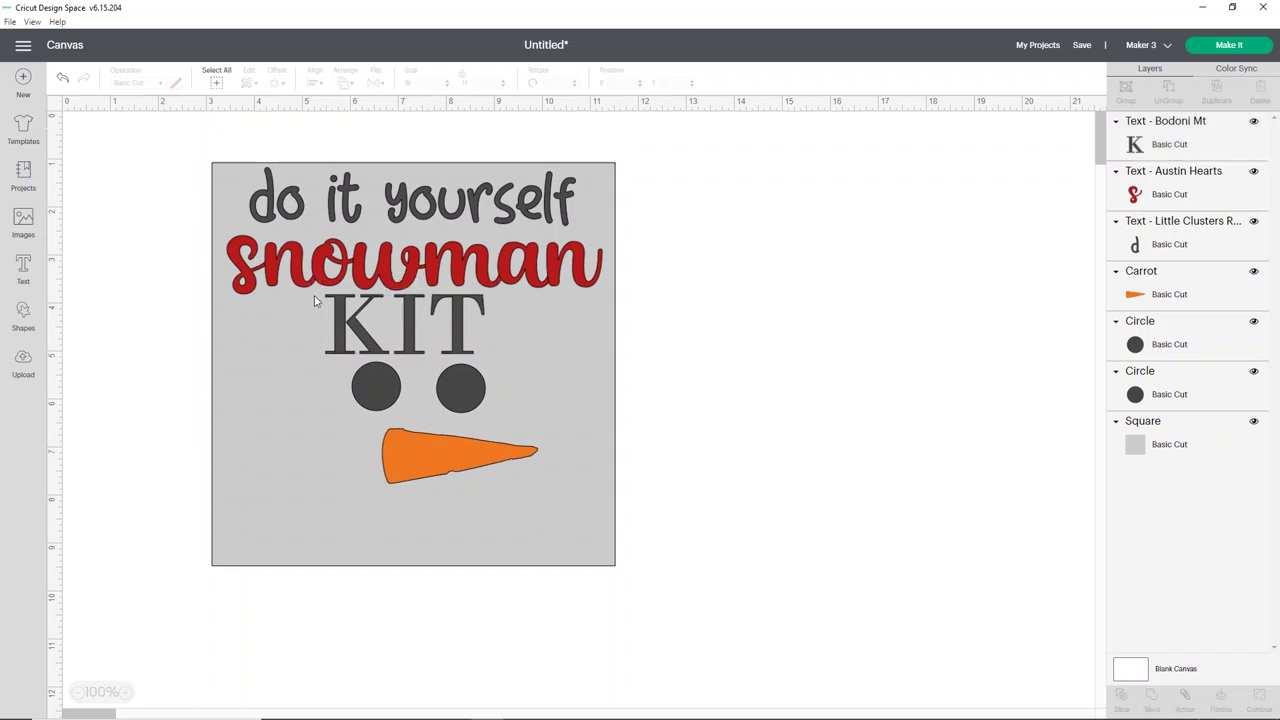
Recolor the "KIT" text with the same dark red as "snowman".
left_click(410, 333)
left_click(175, 82)
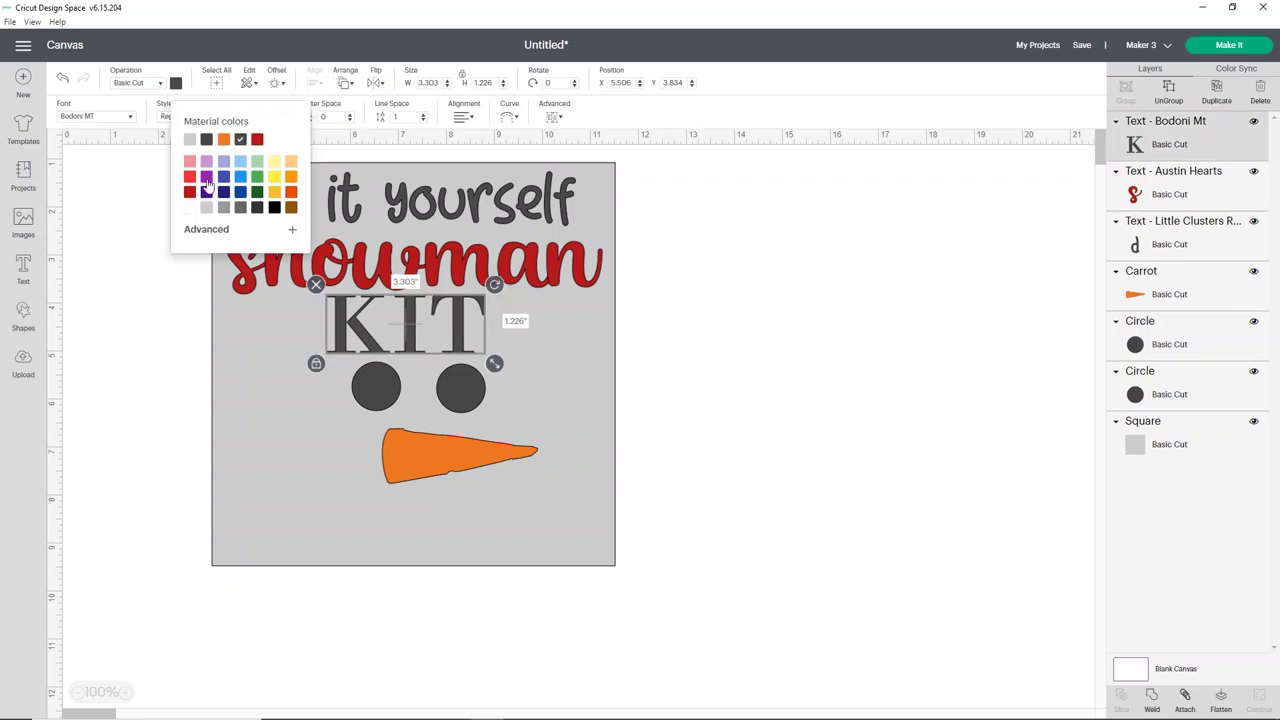
left_click(257, 141)
left_click(182, 293)
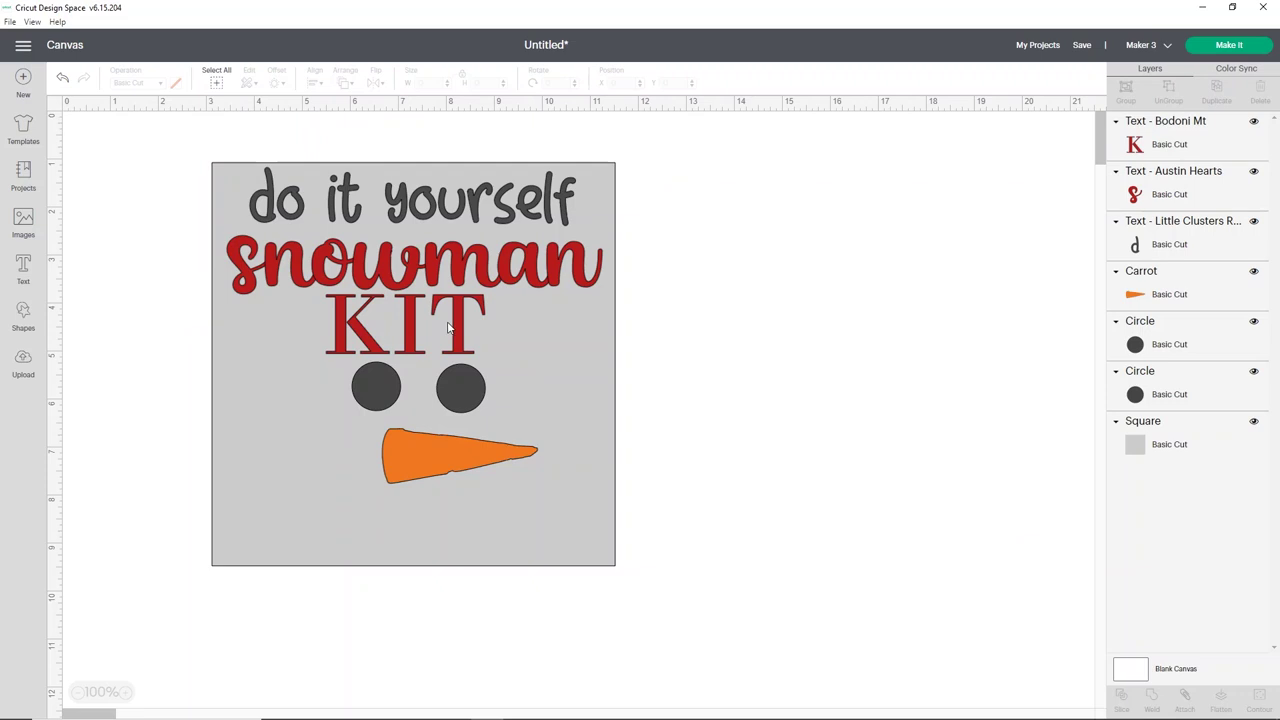
Add a new text reading "(some assembly required)".
left_click(23, 268)
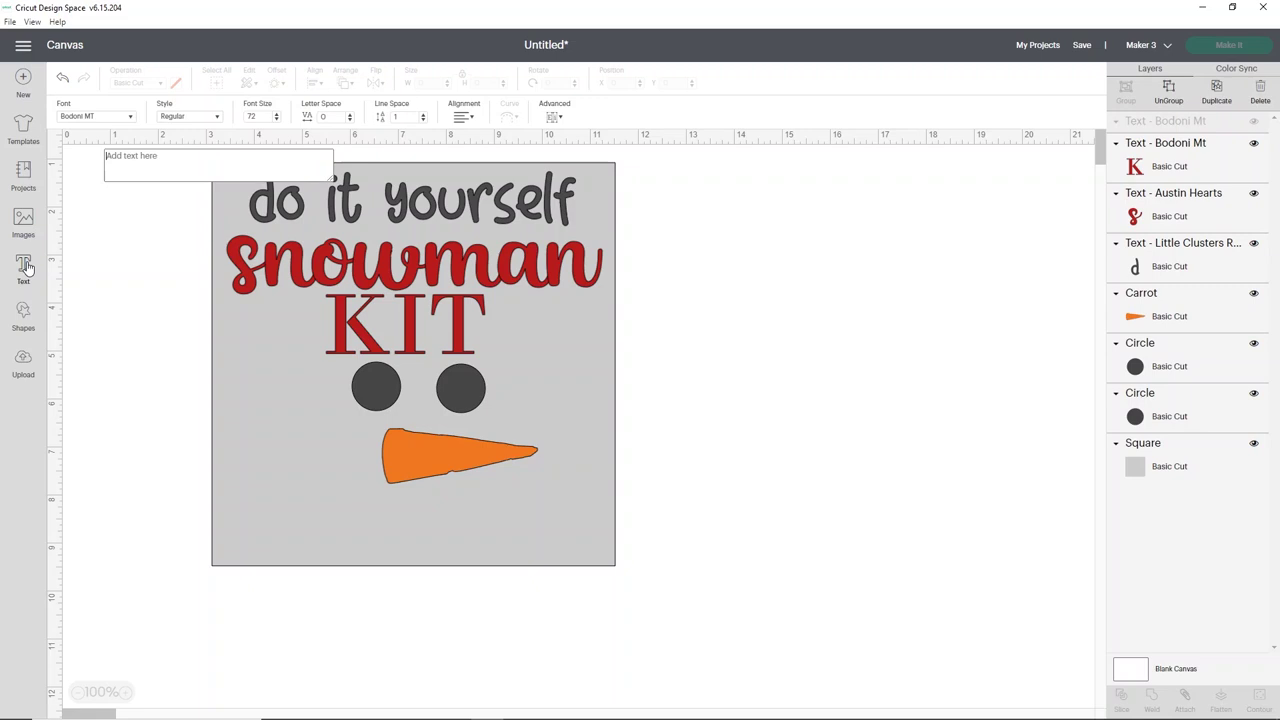
type("(some asse")
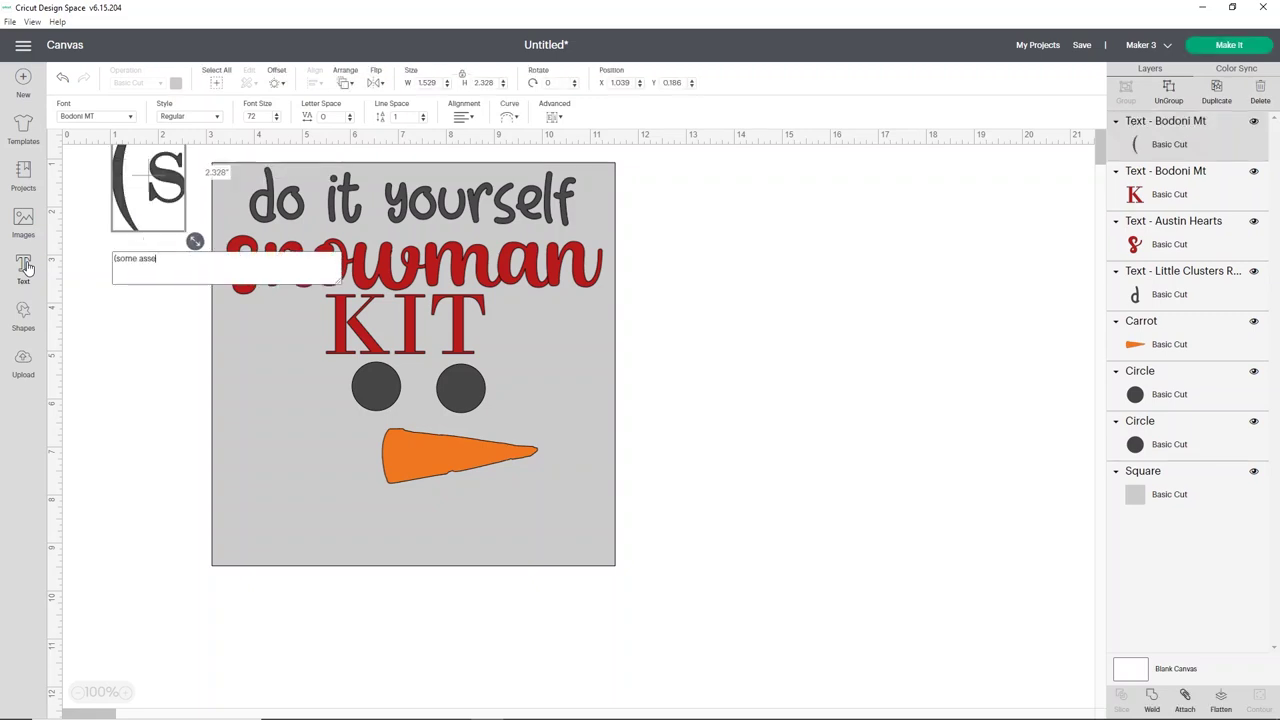
type("mbly")
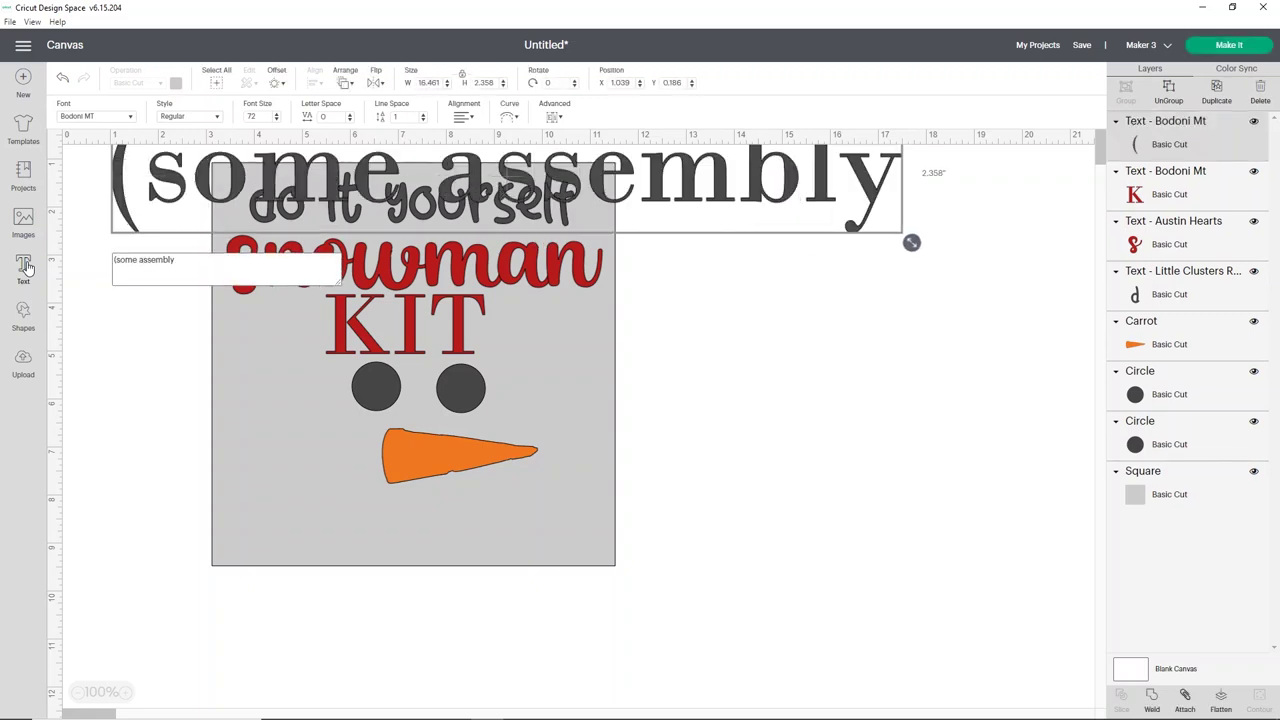
type(" requires)")
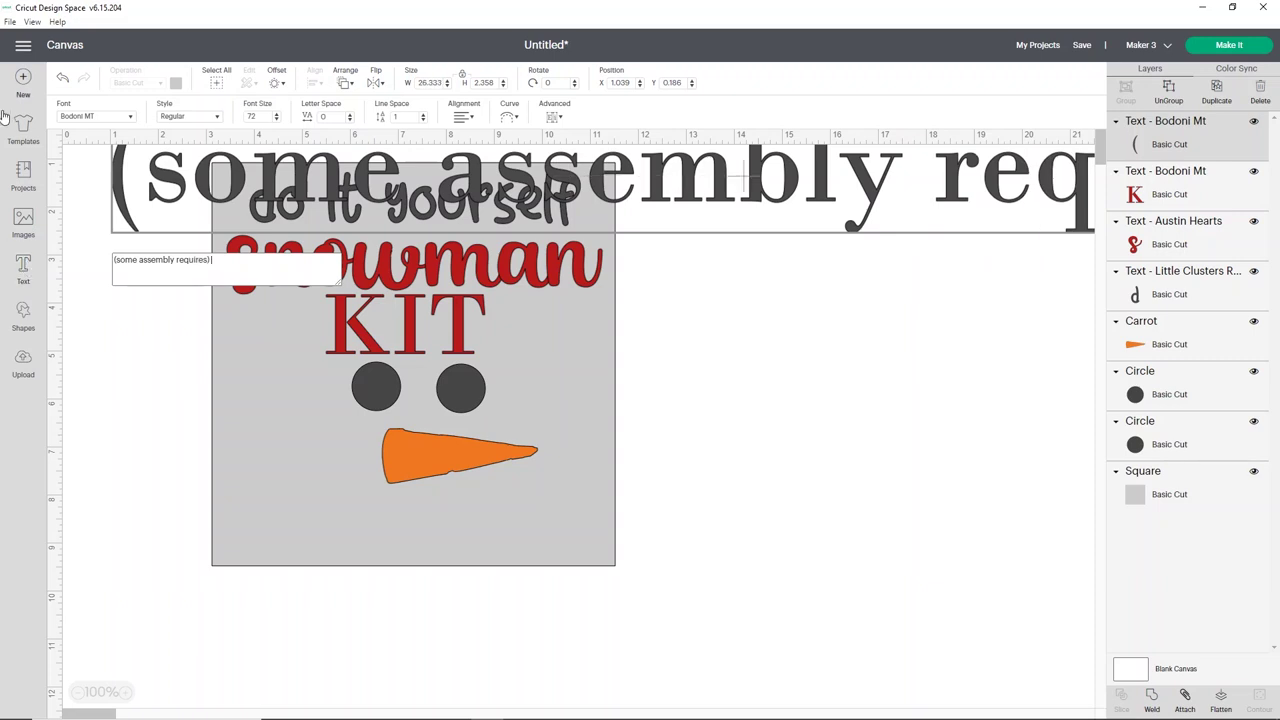
key("BackSpace")
key("BackSpace")
type("d)")
Find the Little Clusters Reg Demo font and apply it to "(some assembly required)".
left_click(131, 117)
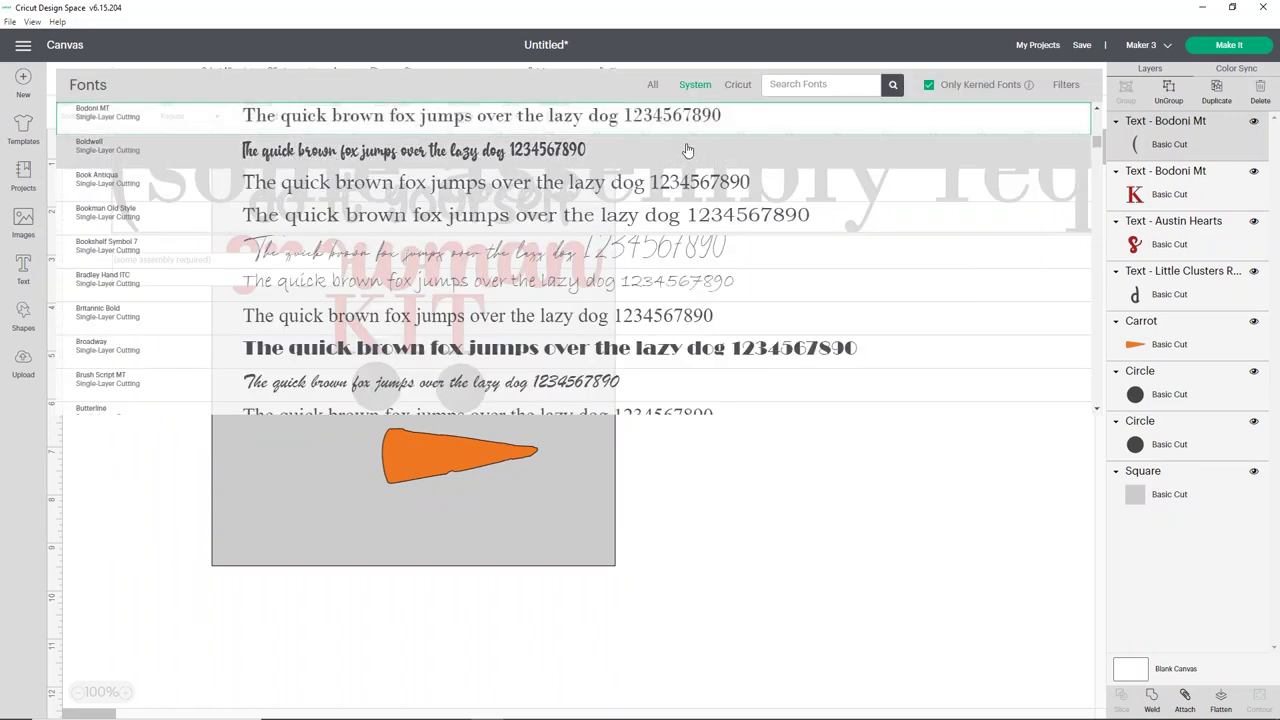
type("little")
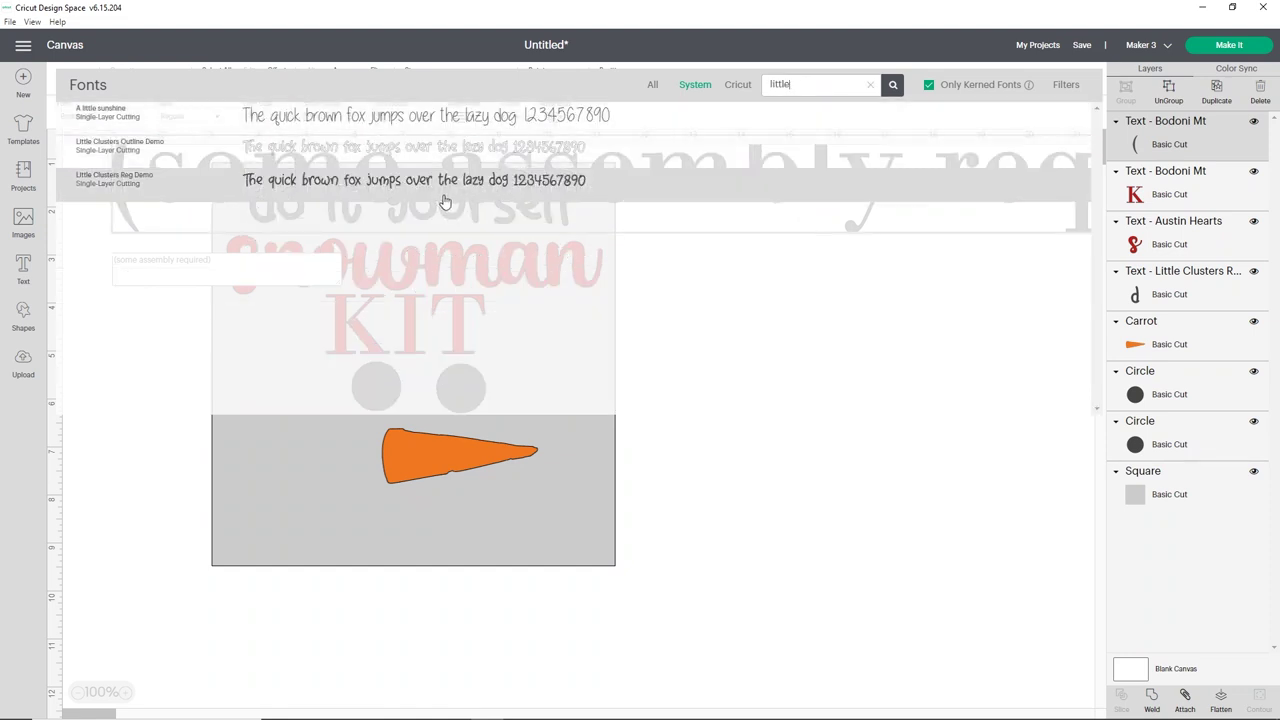
left_click(445, 198)
Scale "(some assembly required)" down to about 7.24" wide and place it along the square's bottom edge.
left_click_drag(800, 207, 836, 521)
left_click_drag(1062, 546, 562, 451)
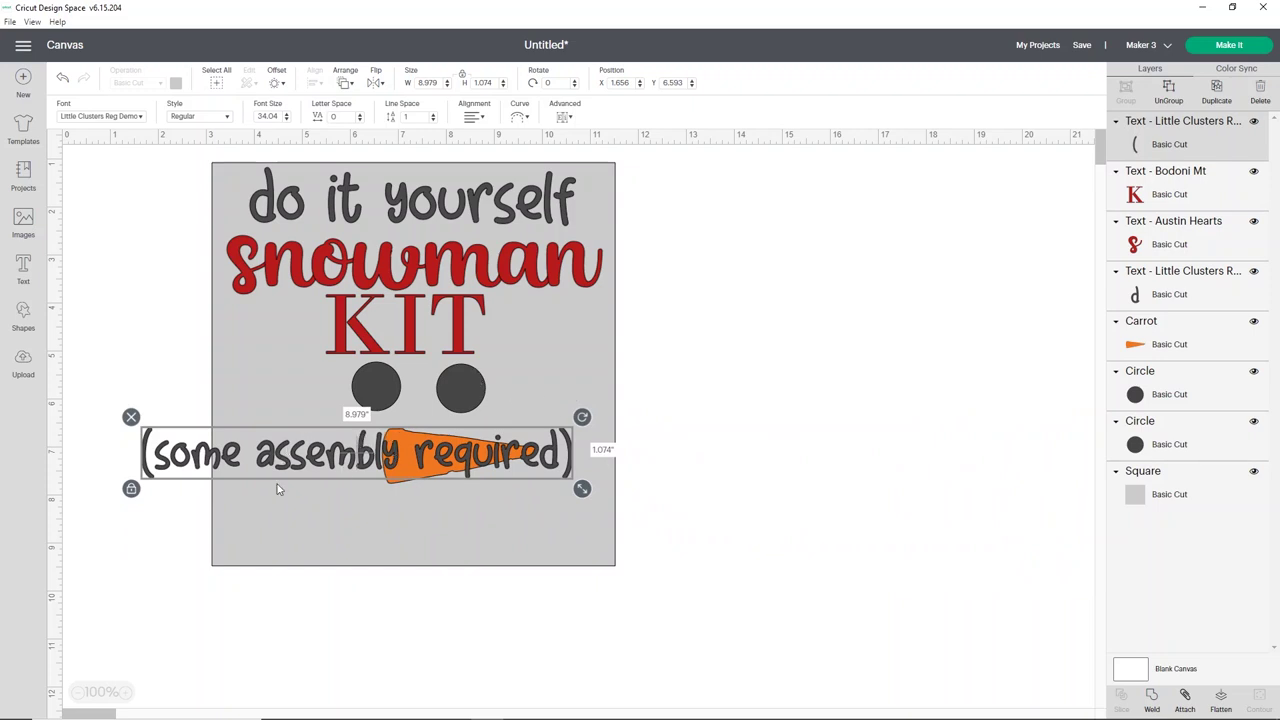
left_click_drag(302, 478, 385, 556)
left_click_drag(652, 574, 574, 562)
left_click_drag(450, 528, 469, 539)
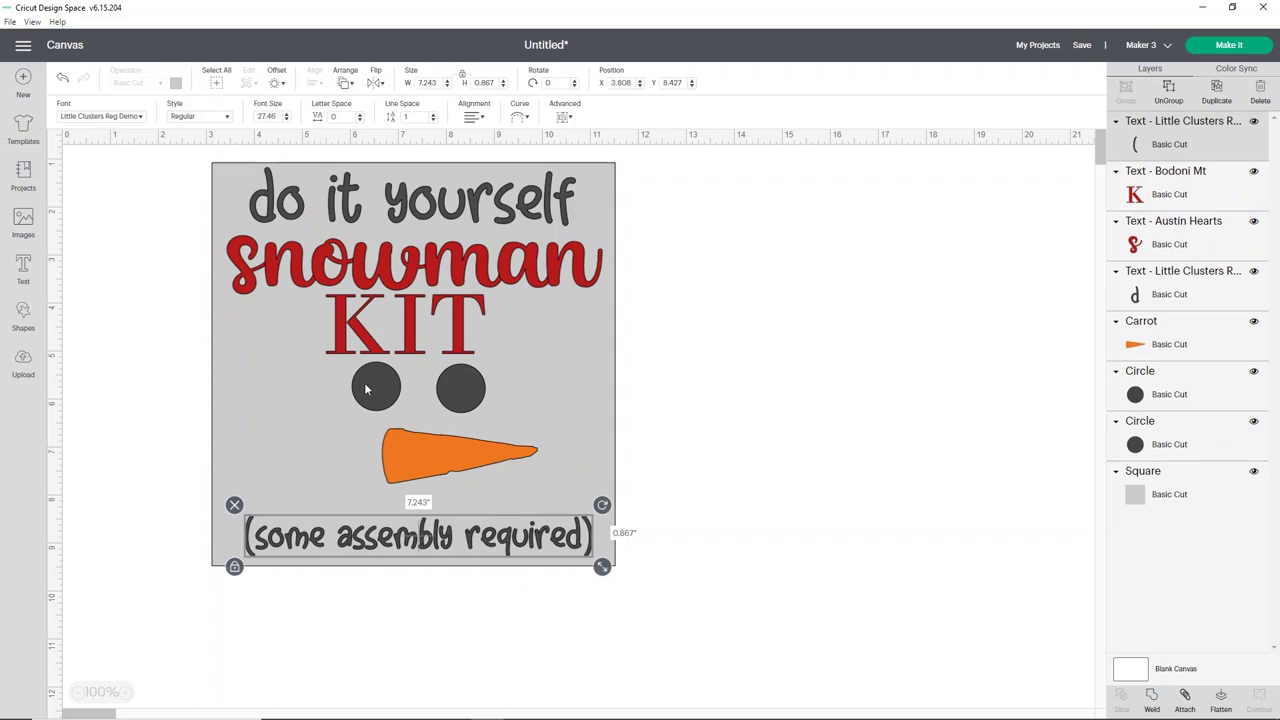
Shrink the right eye circle to about 0.76" and delete the left, larger circle.
left_click_drag(362, 401, 315, 414)
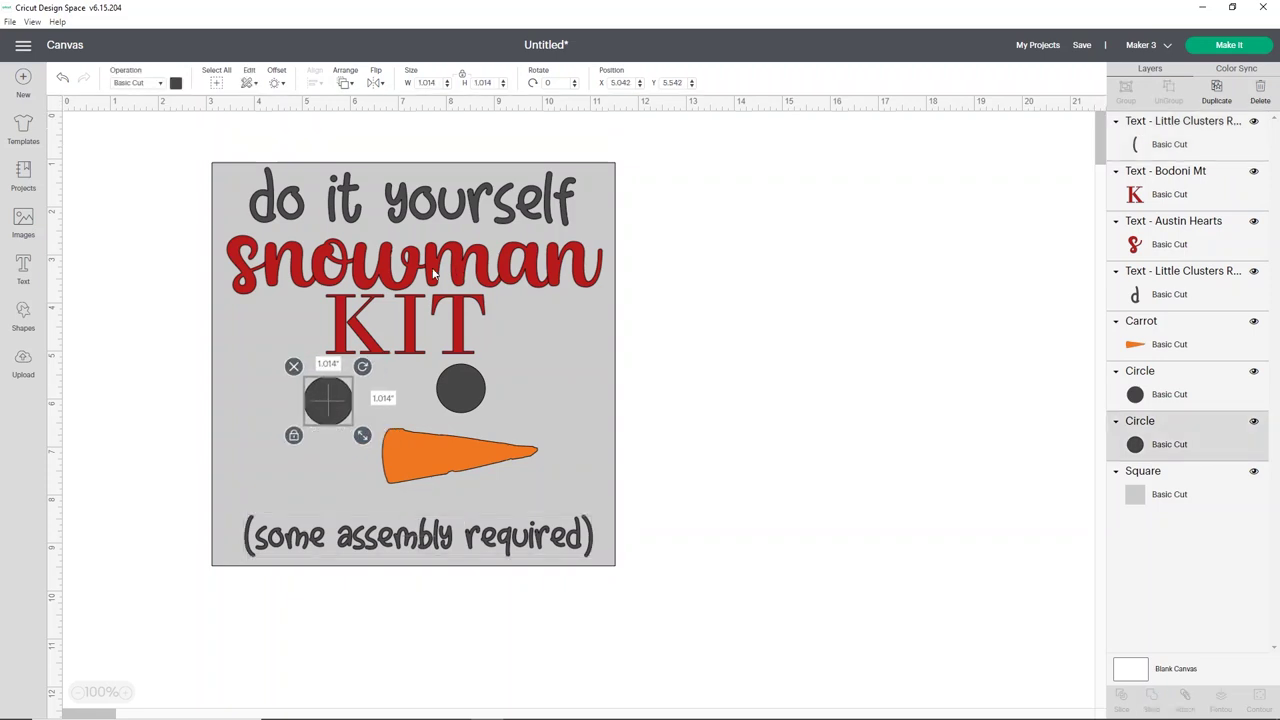
left_click(457, 386)
left_click_drag(482, 408, 460, 416)
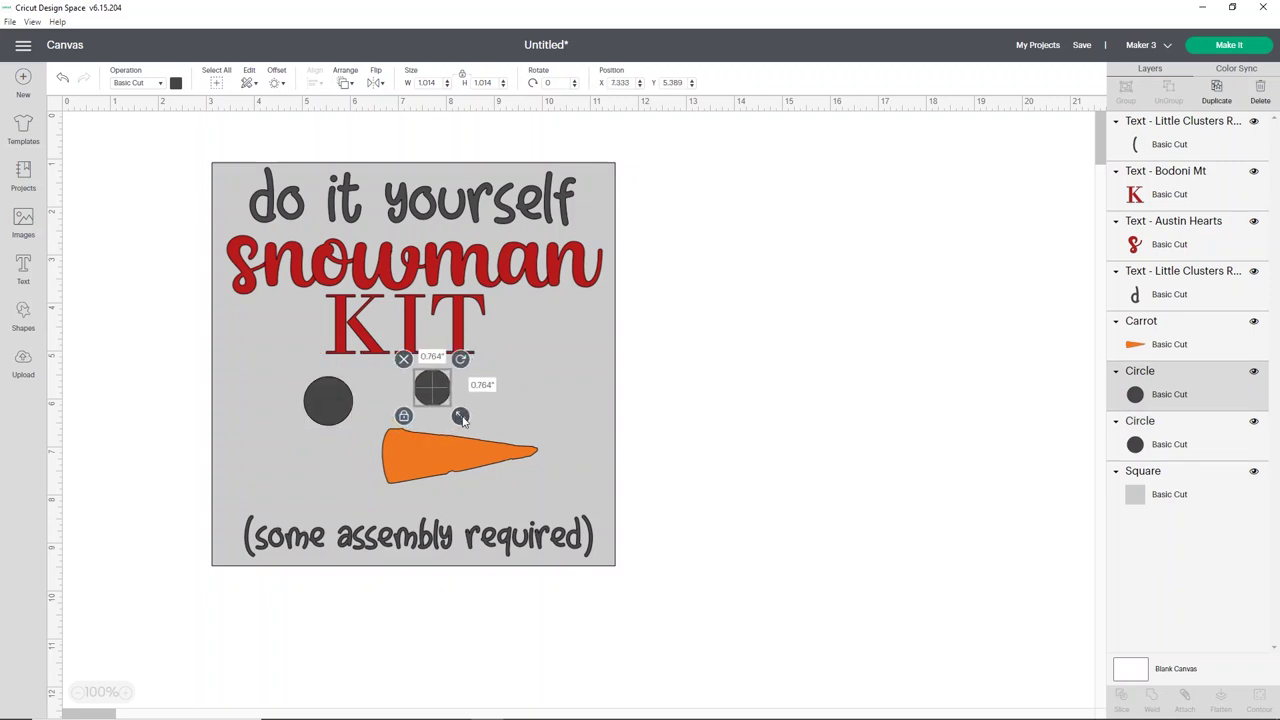
left_click(322, 403)
key("Delete")
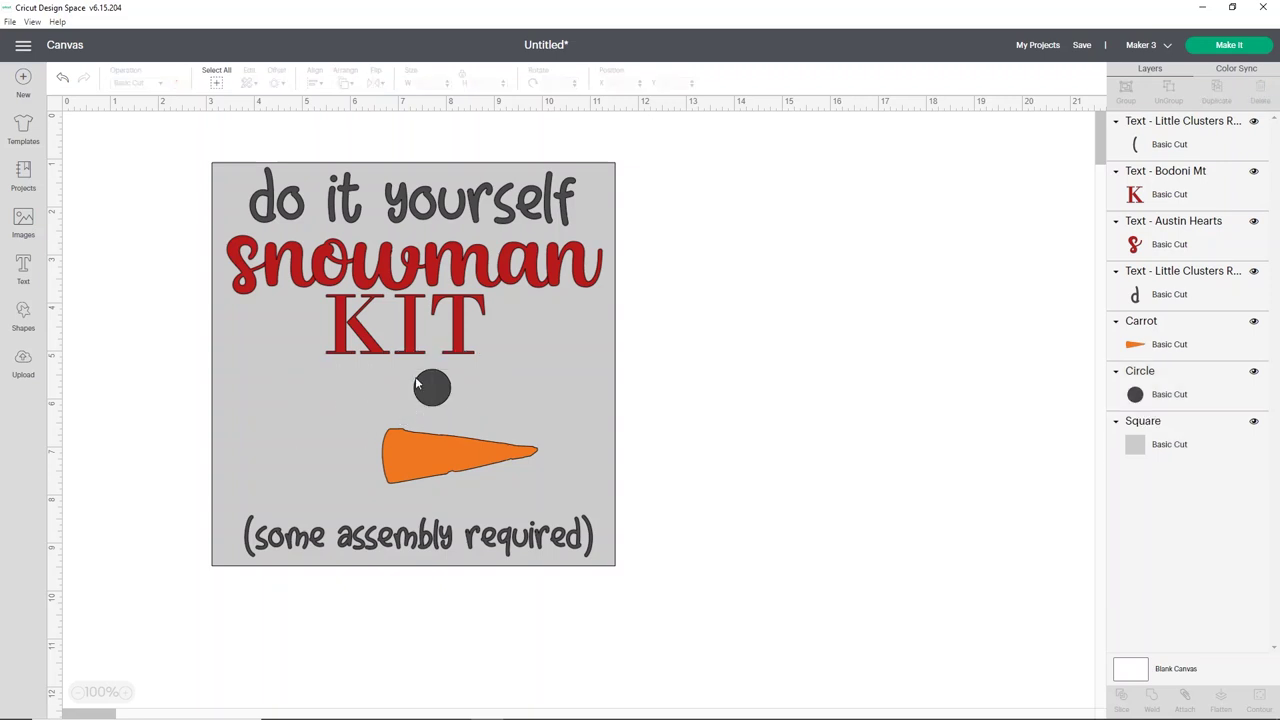
Shrink the carrot to about 2.59" wide, placing it near the square's right edge and the circle to its left.
left_click(438, 437)
left_click_drag(547, 493, 516, 483)
left_click_drag(444, 443, 490, 443)
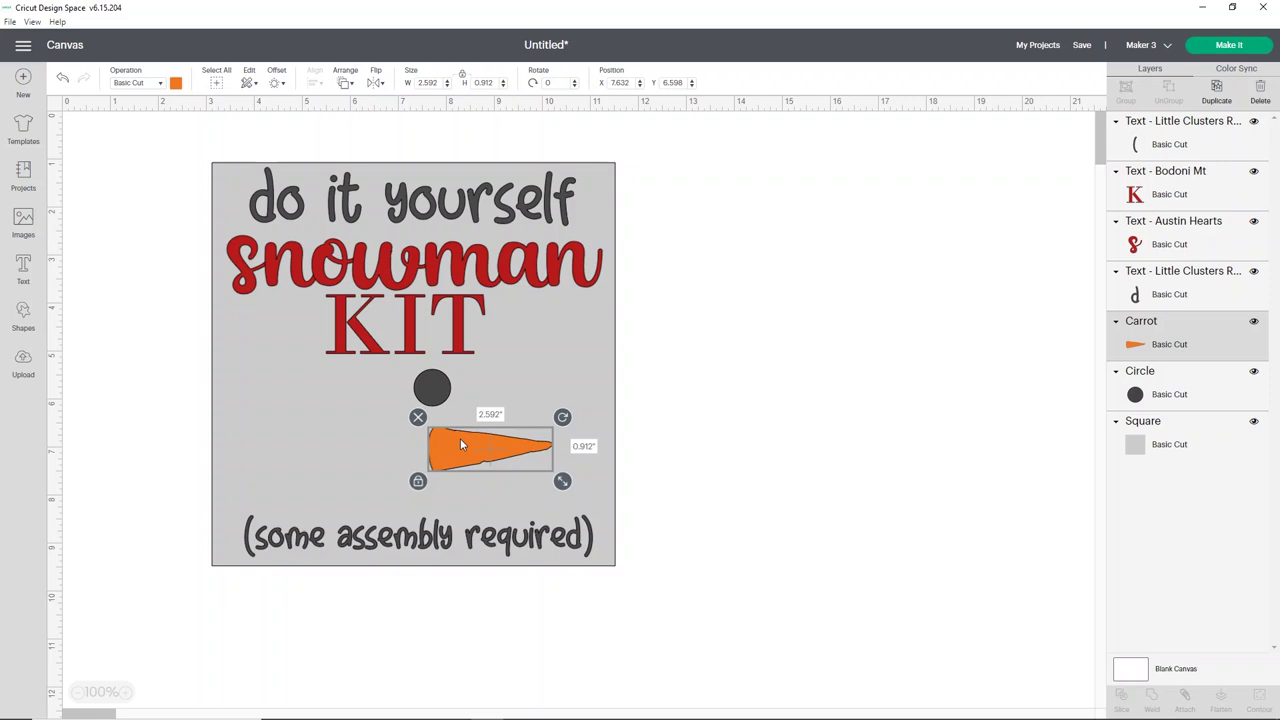
left_click_drag(444, 400, 347, 407)
left_click_drag(519, 447, 553, 439)
Duplicate the small circle and stagger the two circles left of the carrot, one lower than the other.
left_click_drag(338, 405, 347, 413)
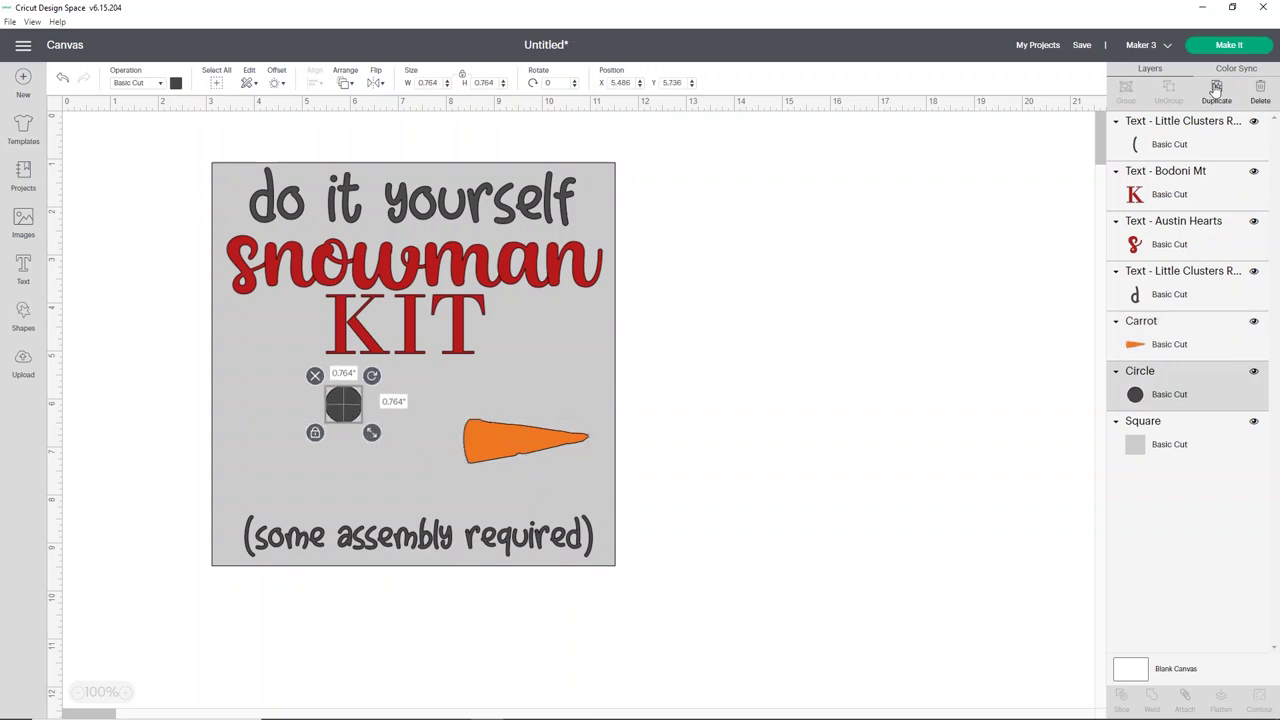
key("ctrl+d")
left_click_drag(352, 414, 384, 419)
left_click_drag(299, 450, 303, 451)
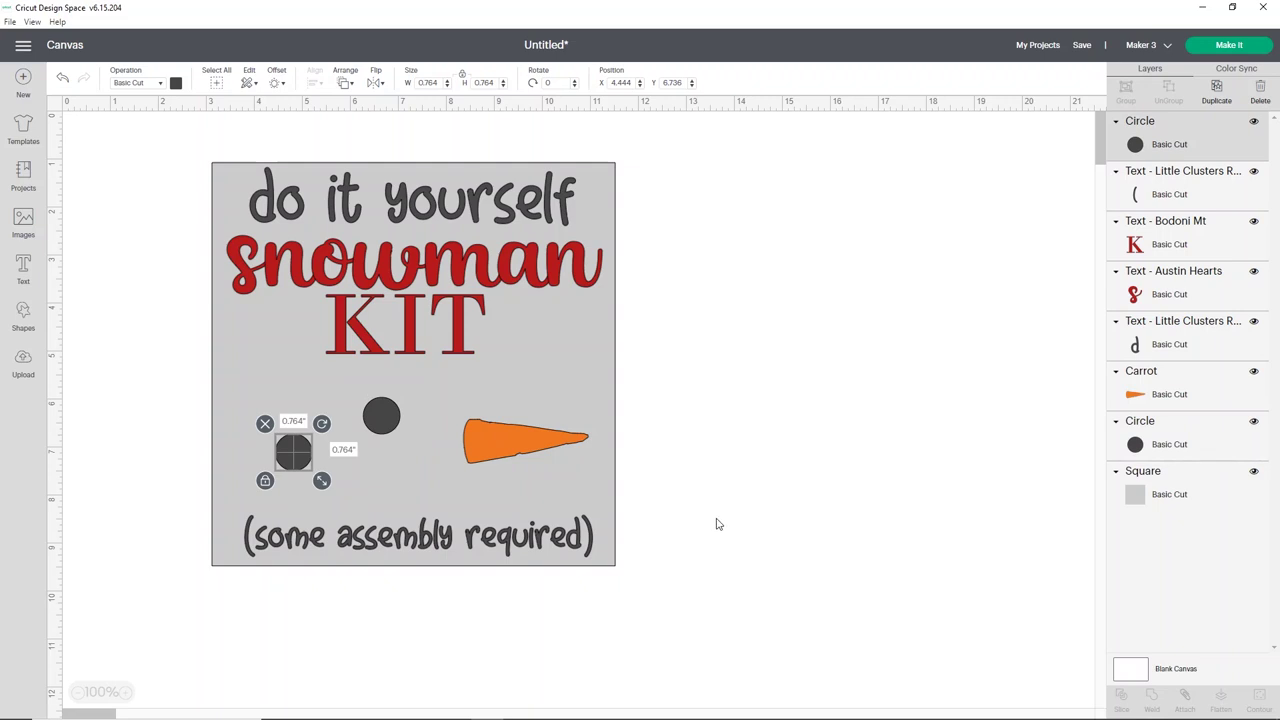
left_click(660, 284)
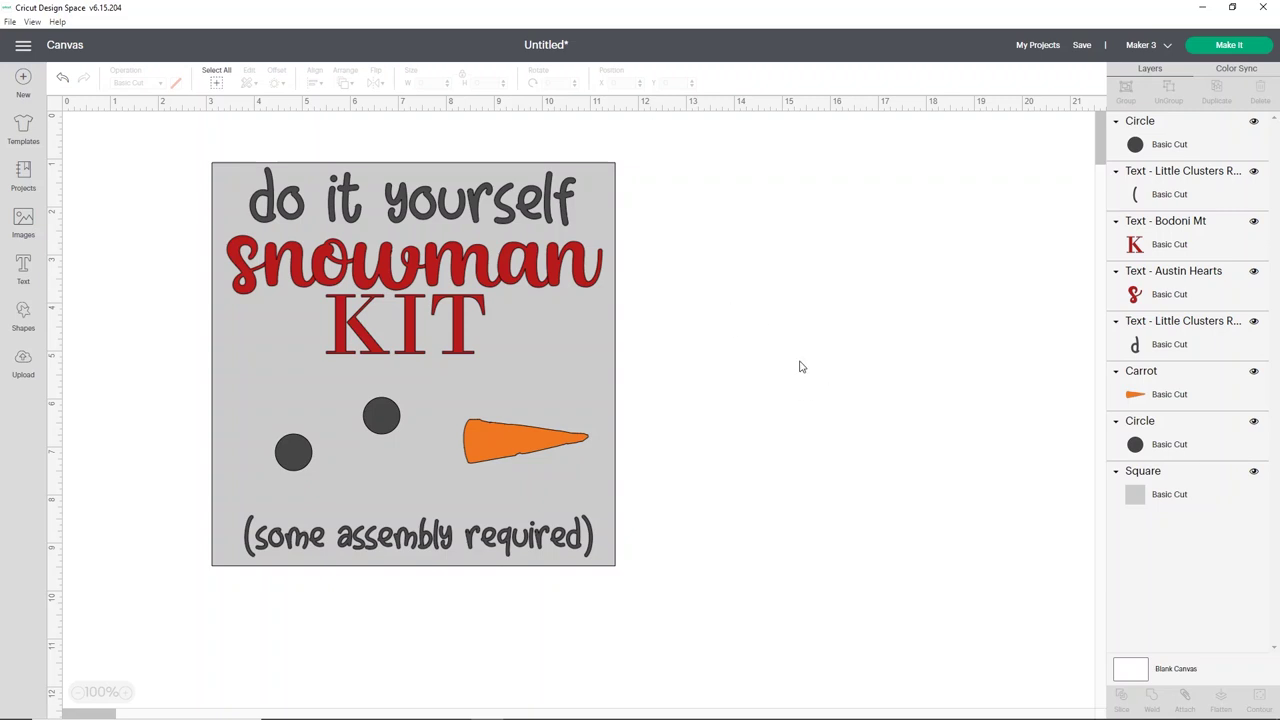
Hide the background square and weld the "snowman" lettering into a single shape.
left_click(1254, 472)
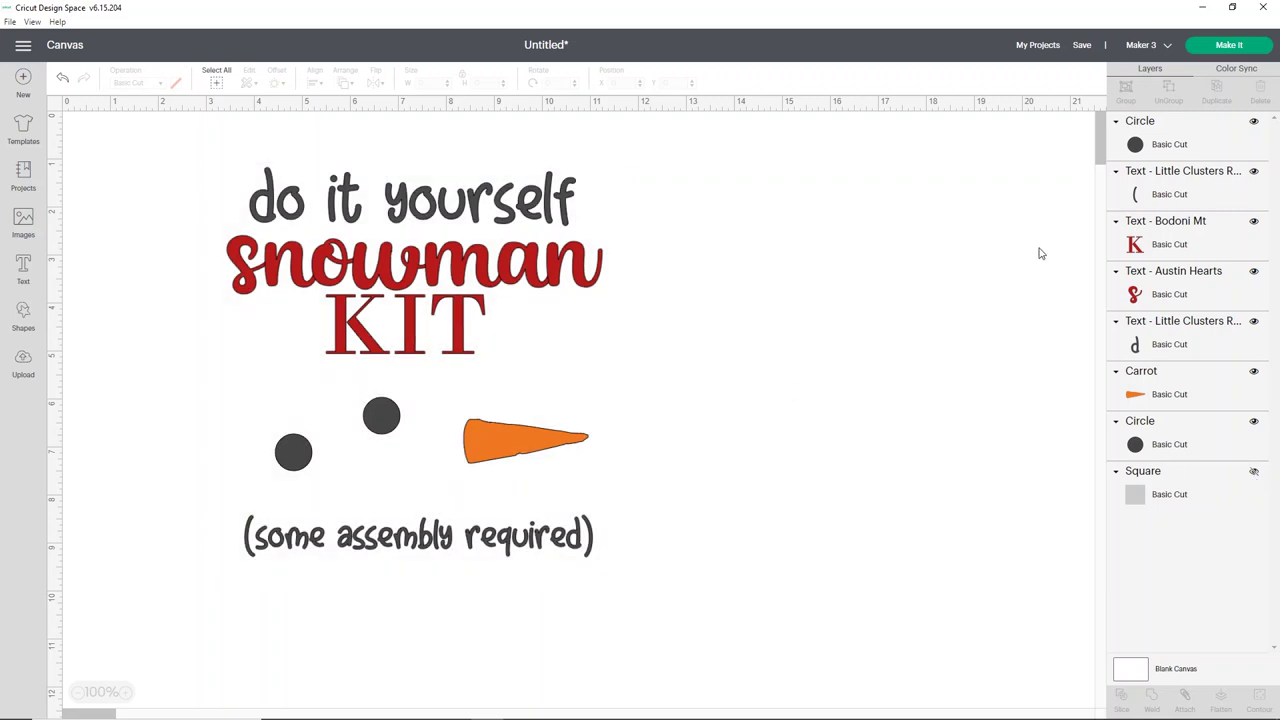
left_click(1150, 283)
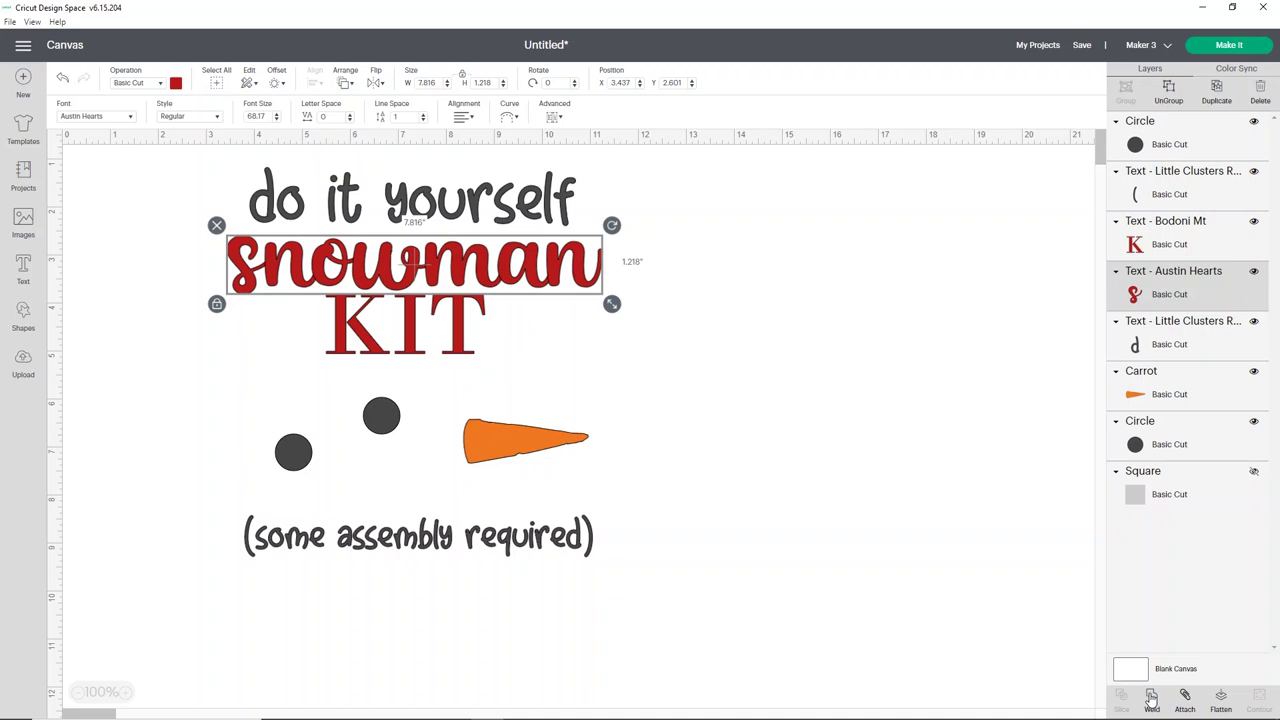
key("Escape")
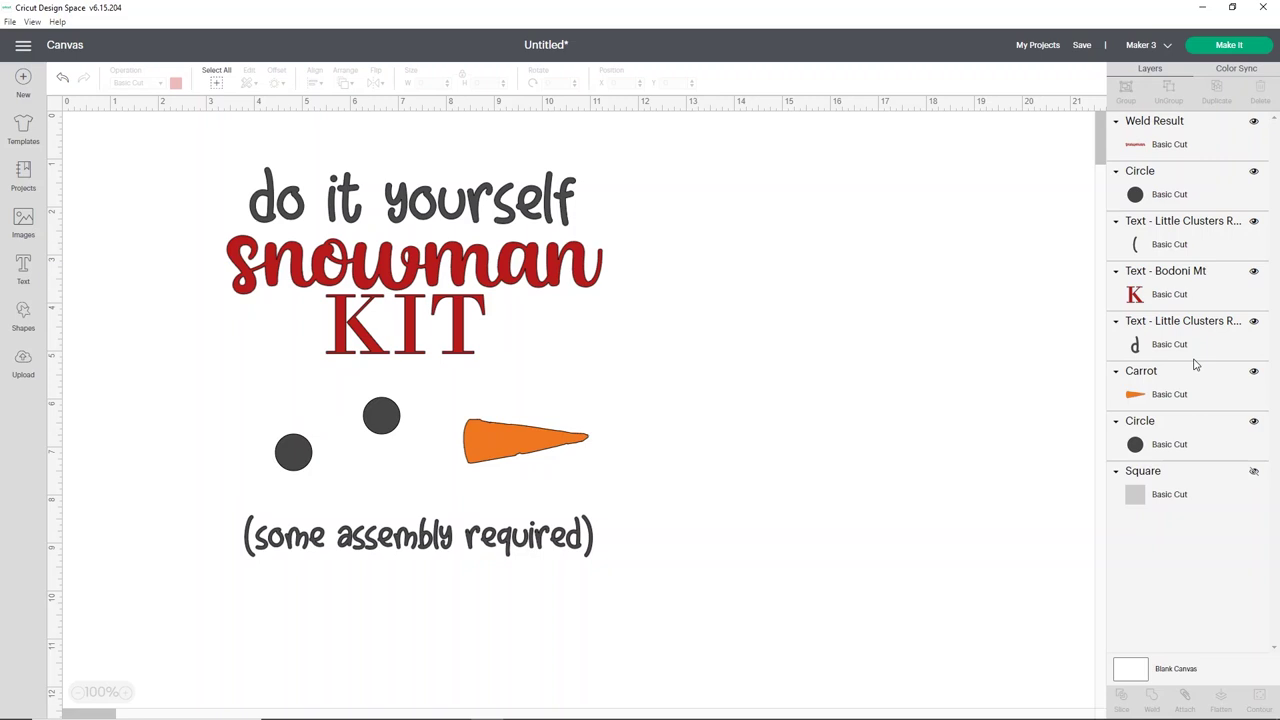
Center "KIT" horizontally with the welded "snowman" lettering and attach the two together.
left_click(1189, 289)
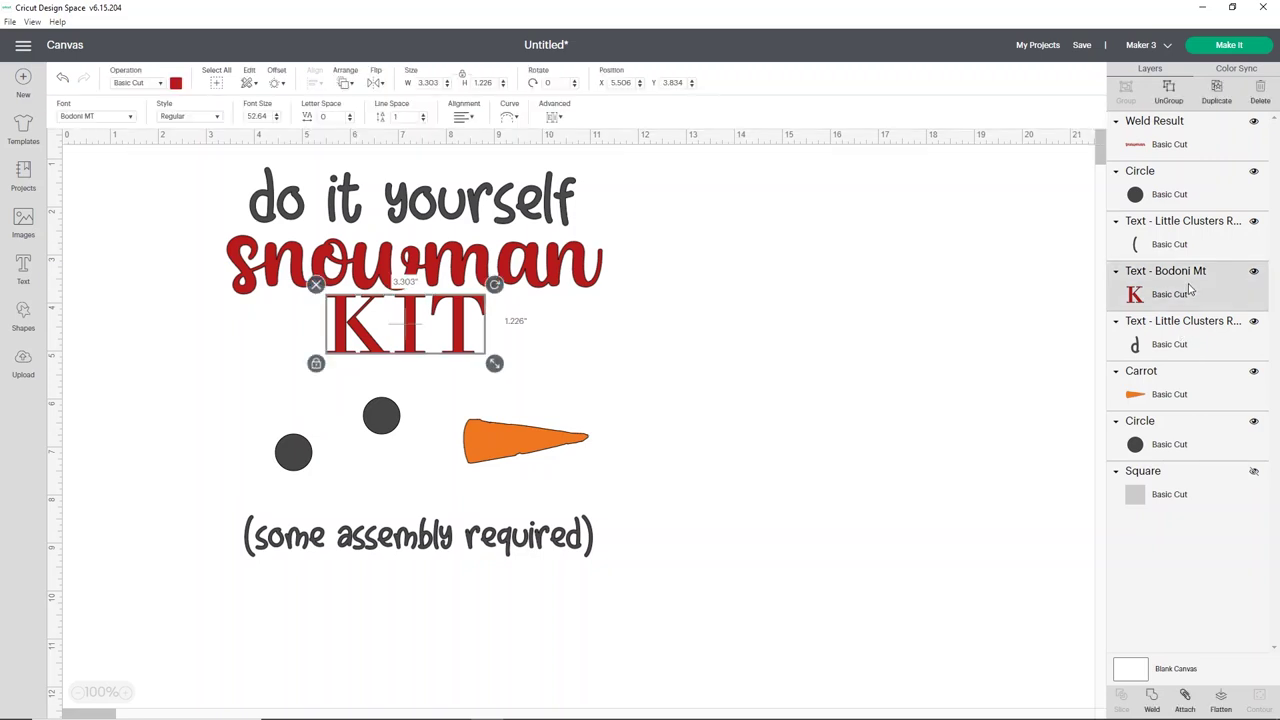
left_click(457, 276)
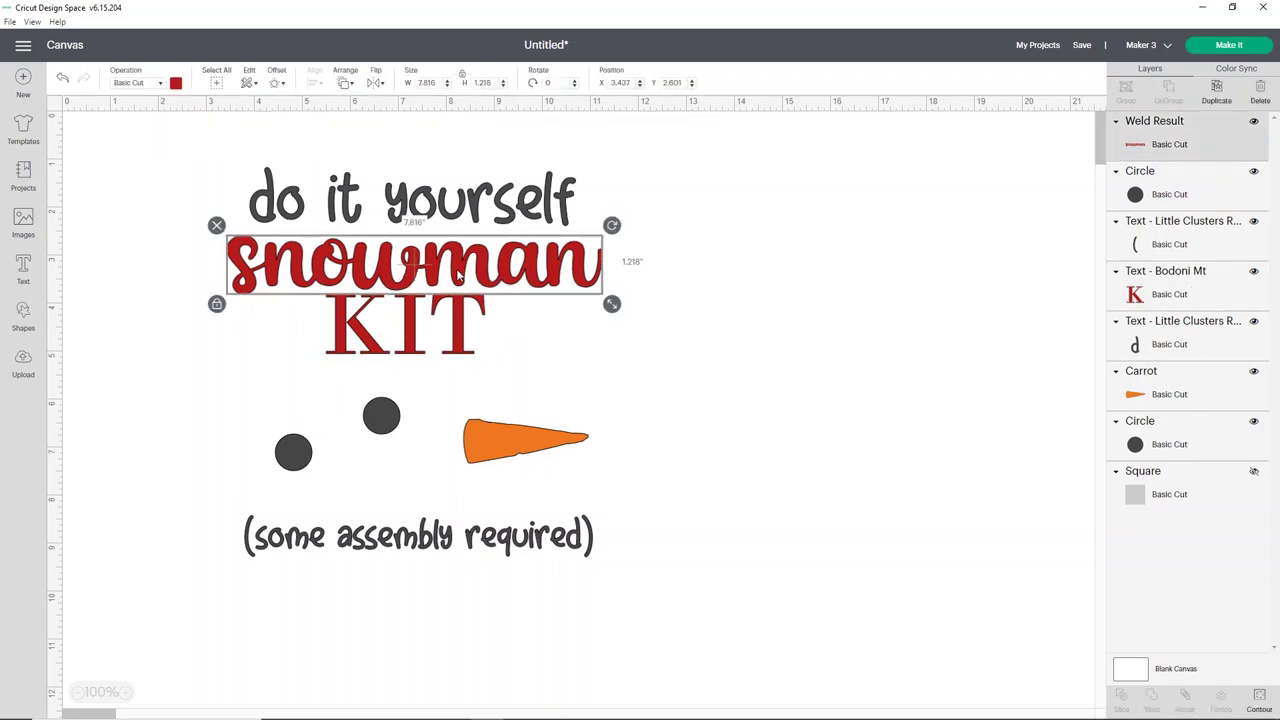
left_click(452, 310, "shift")
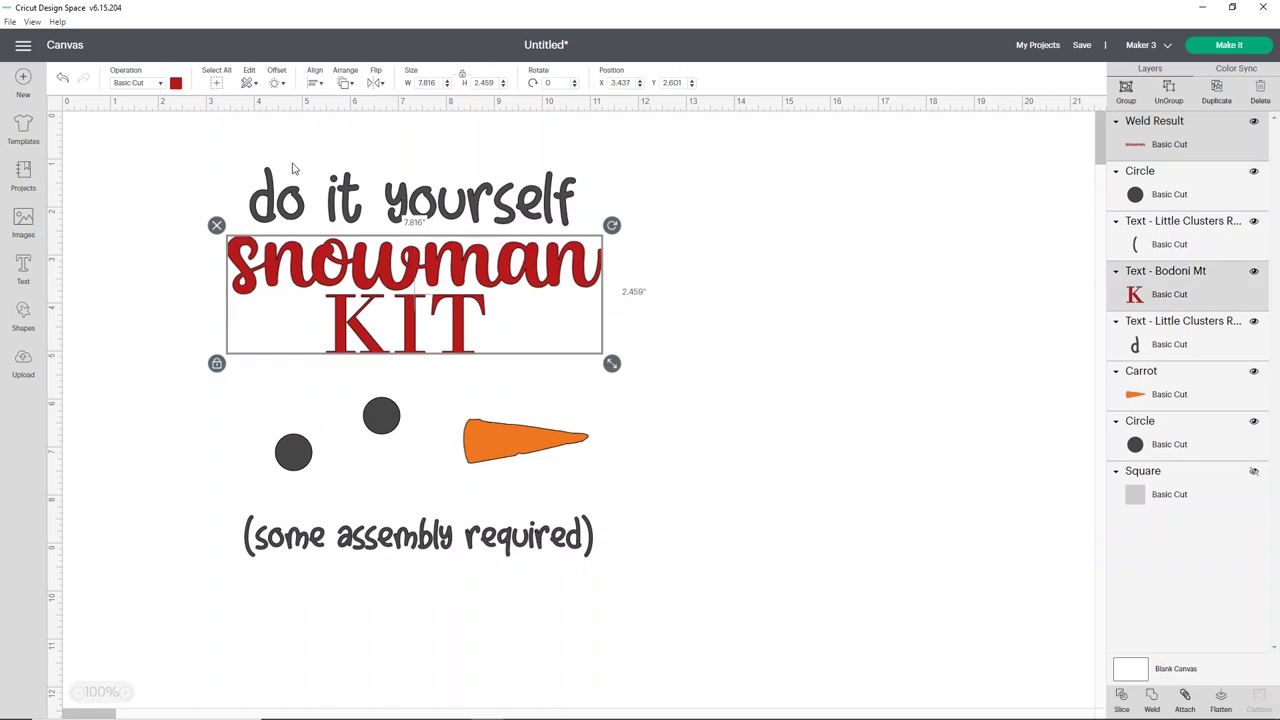
left_click(315, 83)
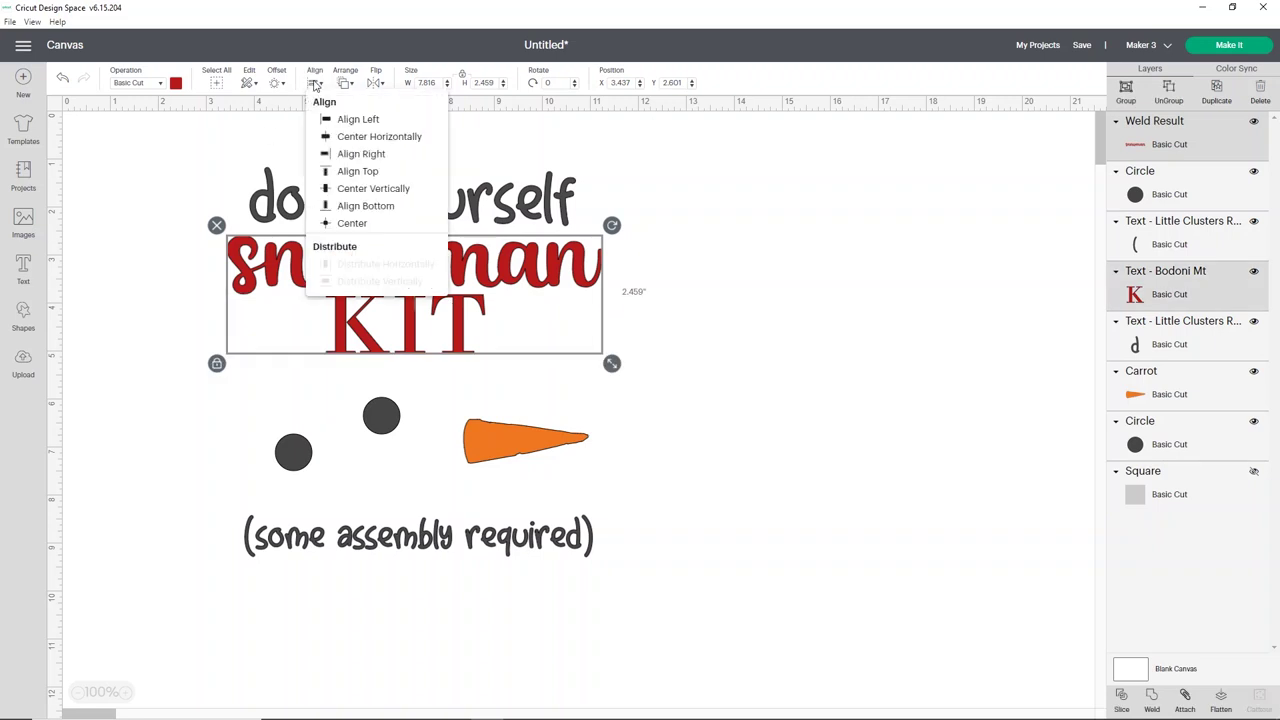
left_click(352, 137)
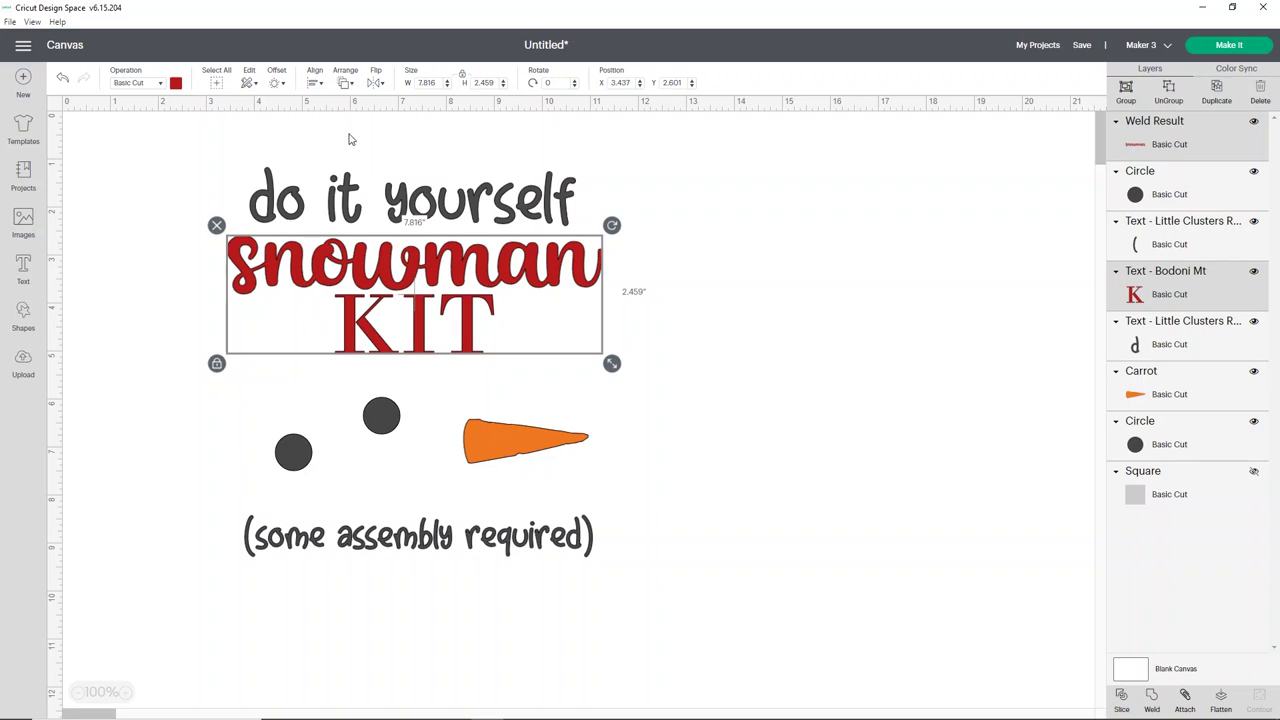
left_click(1185, 705)
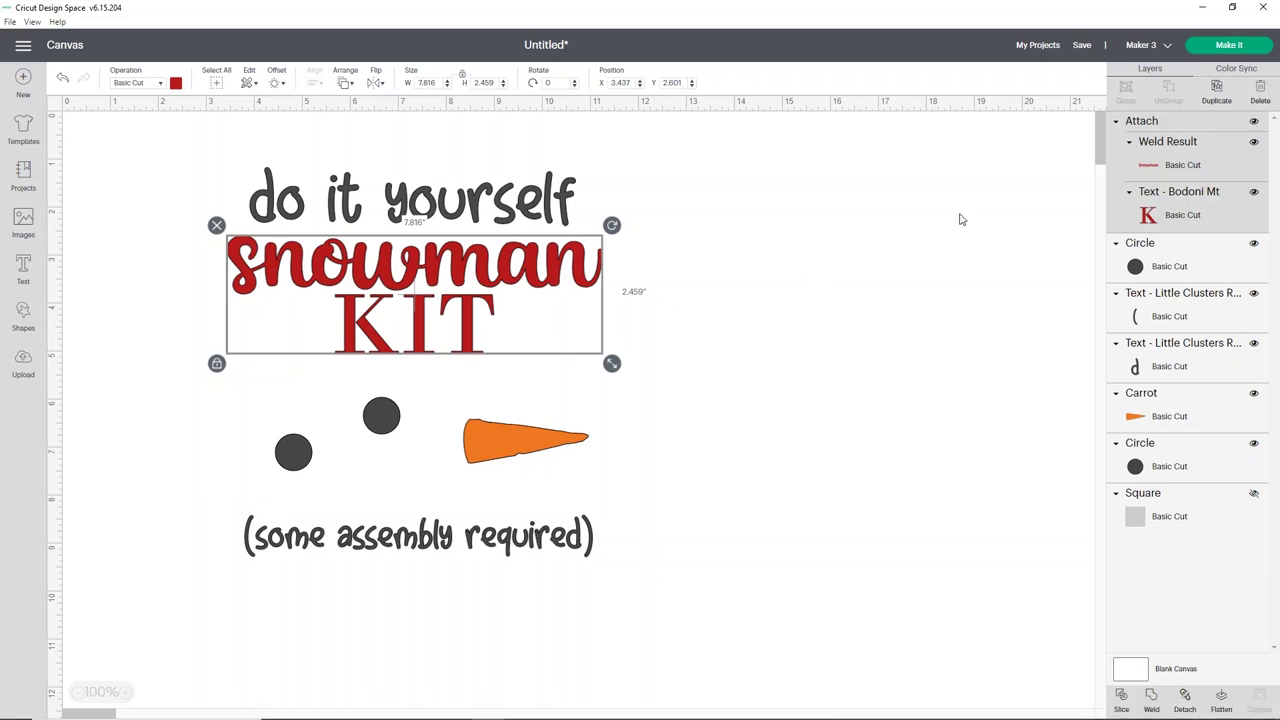
Send the design to the cutting preparation view to lay its pieces out on mats.
left_click(1240, 46)
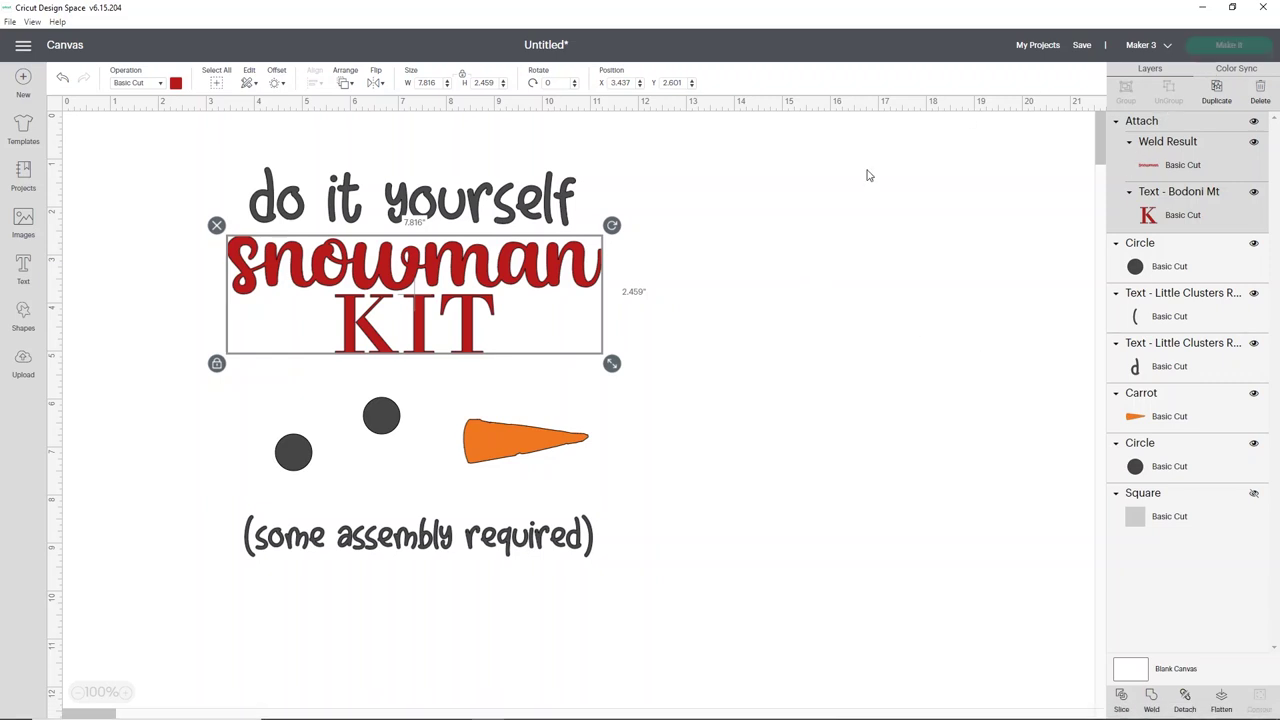
left_click(108, 191)
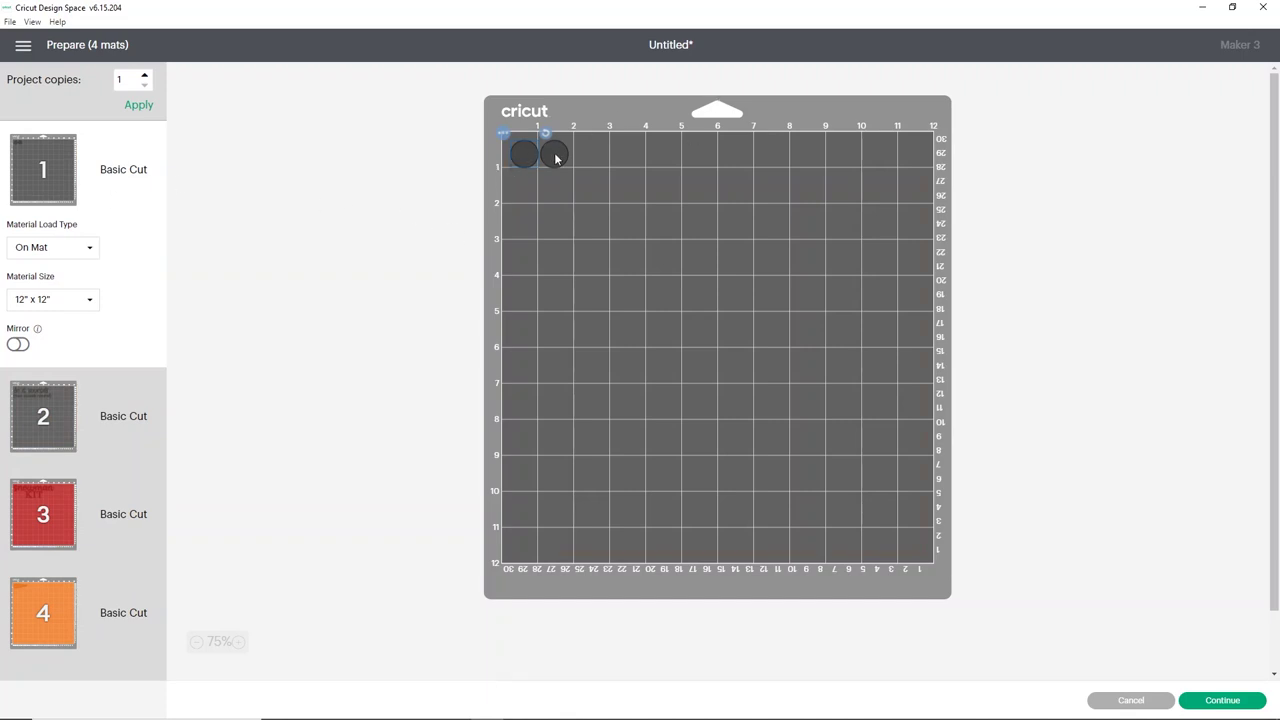
Compare the two dark gray mats holding the lettering and the circles, and return to the design canvas.
left_click(58, 404)
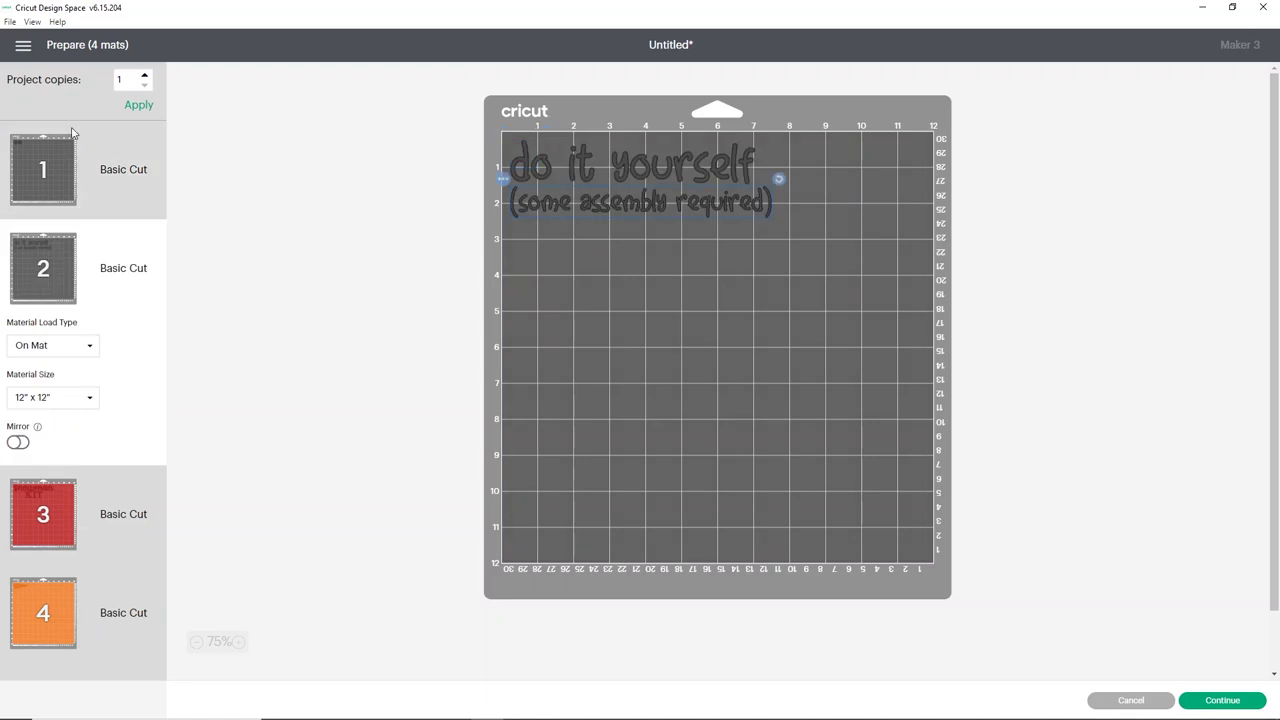
left_click(74, 166)
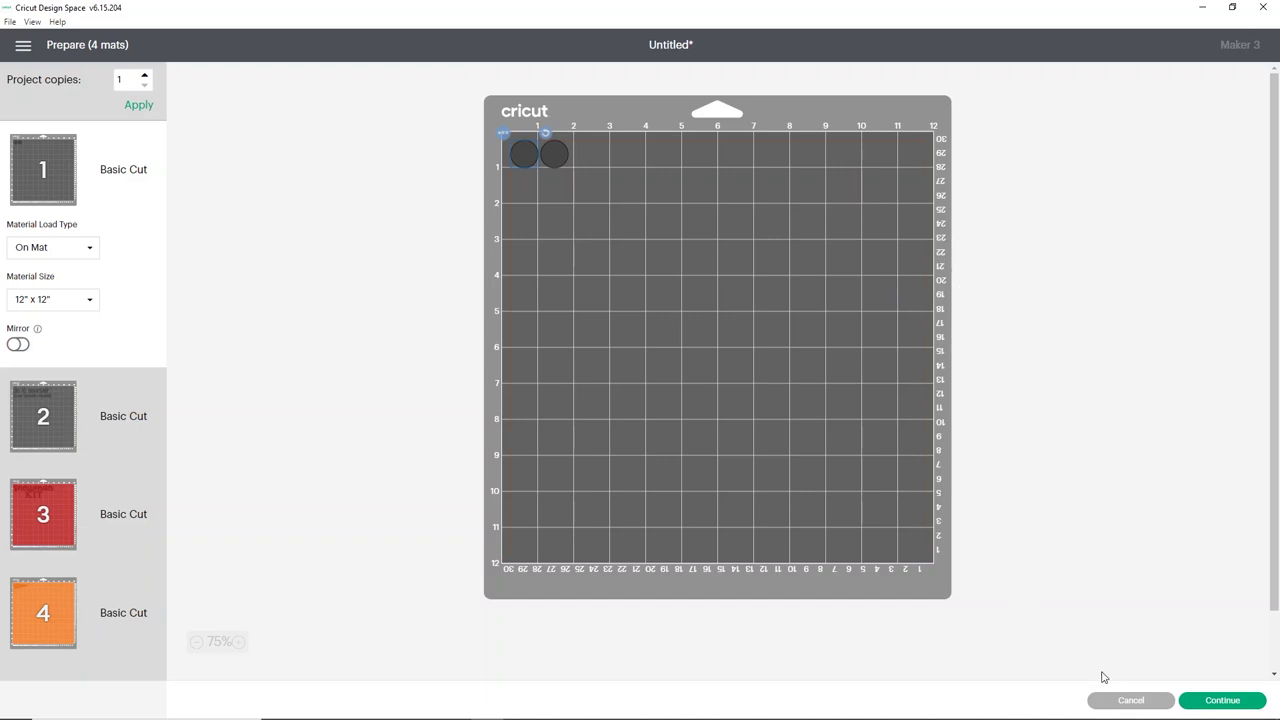
left_click(1120, 703)
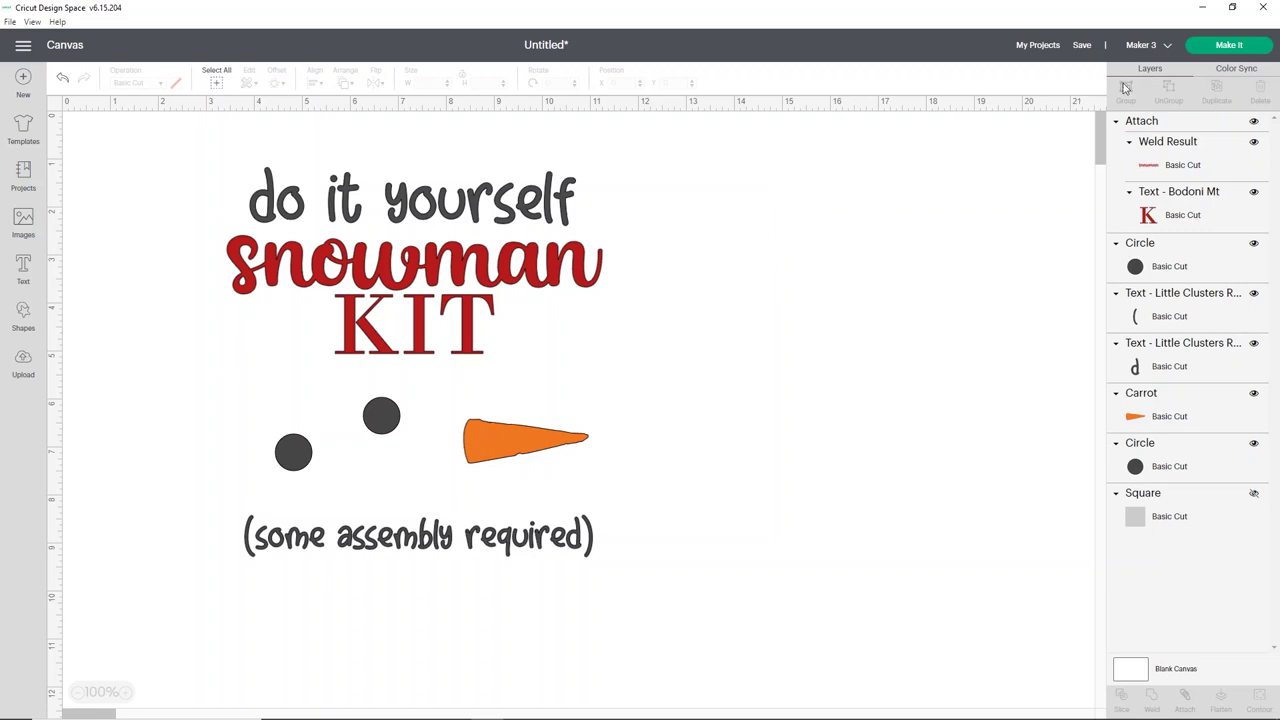
Sync the two circles and the "do it yourself" and "(some assembly required)" texts to one shared dark gray.
left_click(1232, 72)
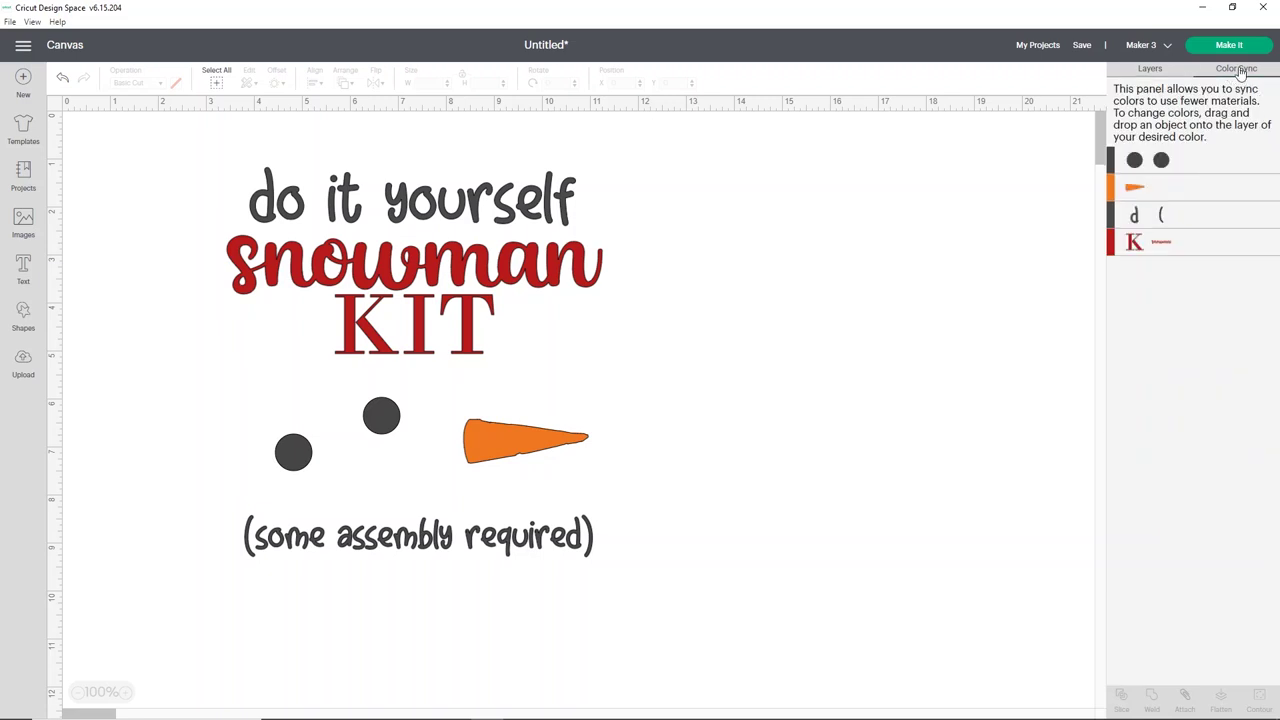
left_click_drag(1168, 168, 1166, 212)
left_click_drag(1138, 164, 1208, 219)
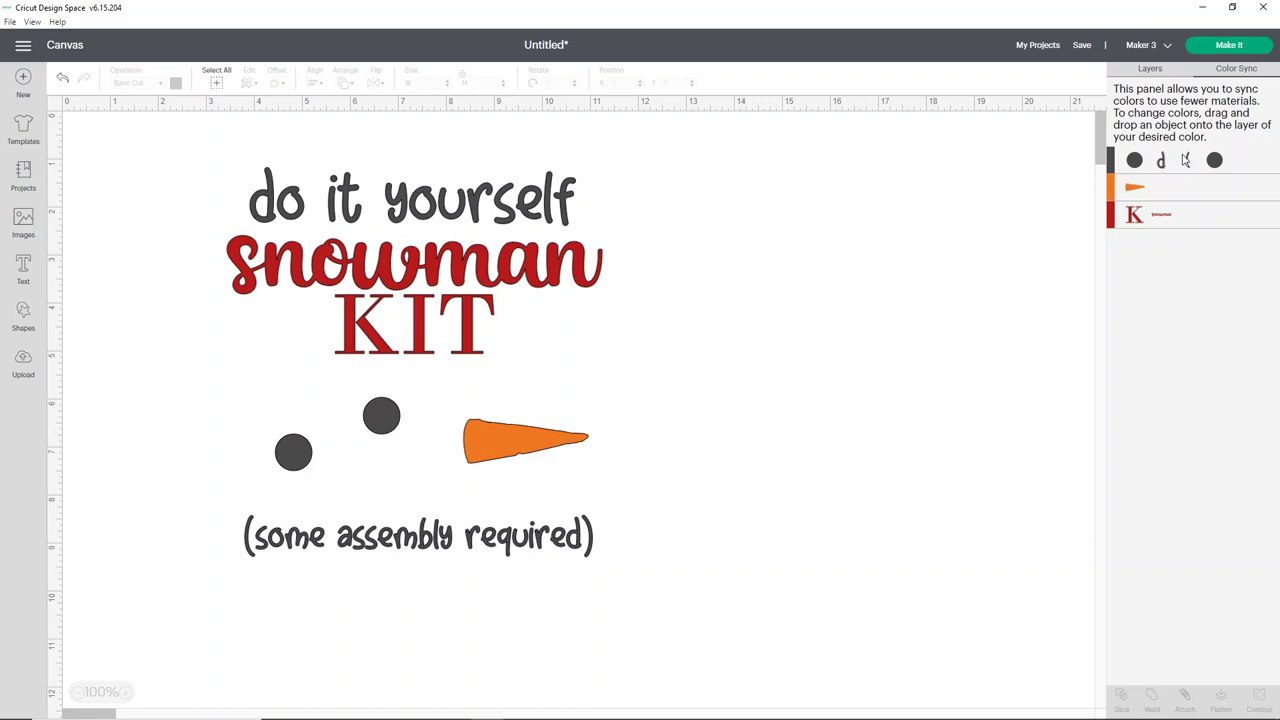
Send the design back to cutting preparation and space the circles and "(some assembly required)" away from "do it yourself" on the gray mat.
left_click(1246, 50)
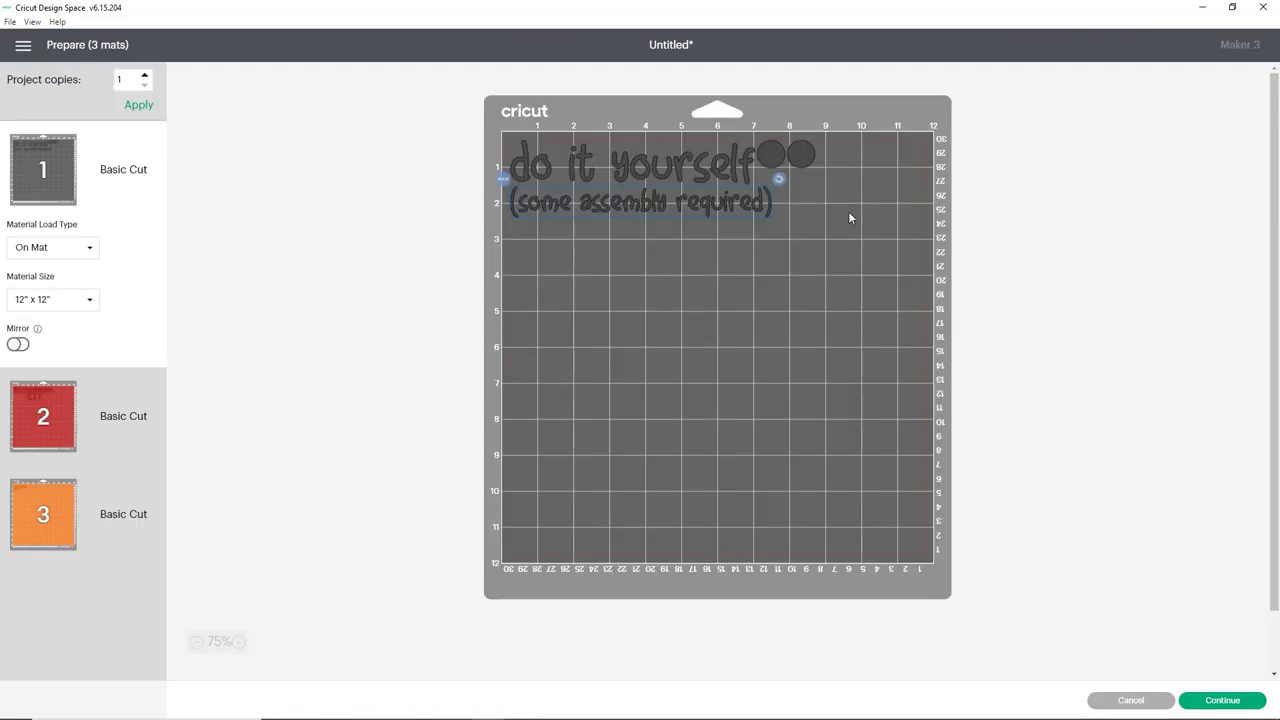
left_click(824, 165)
mouse_move(801, 154)
left_mouse_down()
mouse_move(827, 154)
mouse_move(798, 158)
left_mouse_up()
left_click_drag(701, 207, 702, 221)
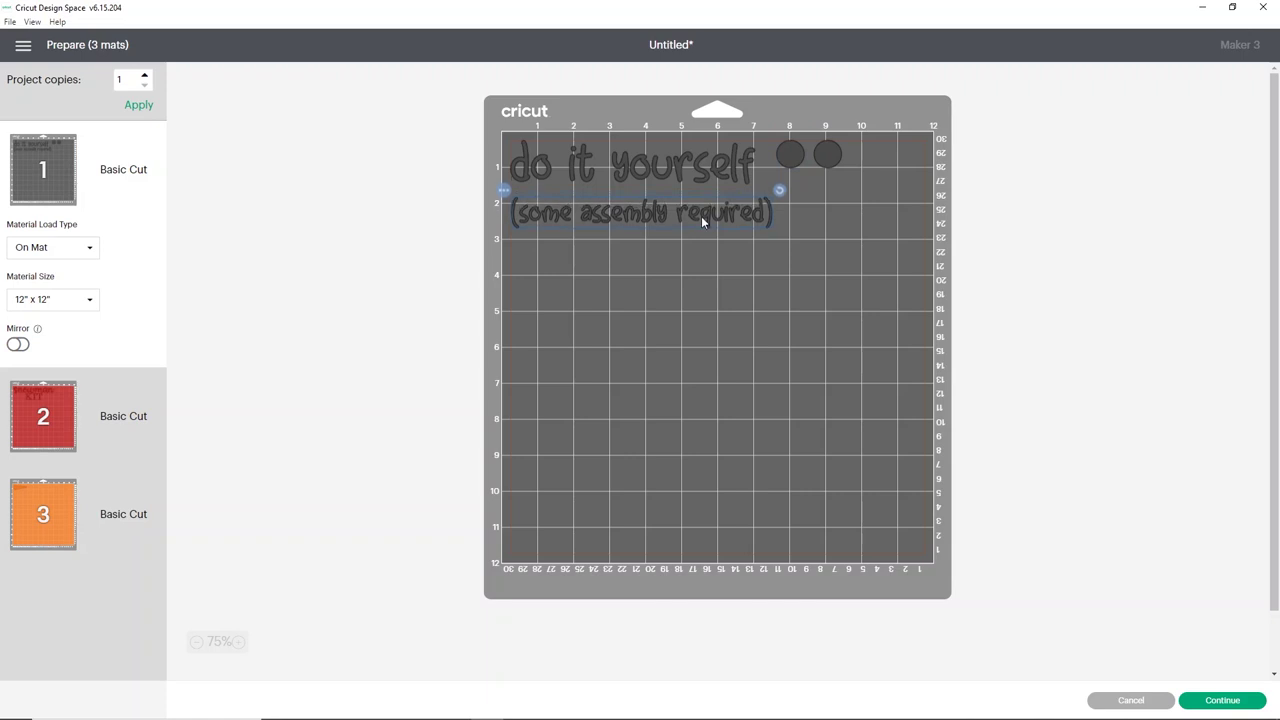